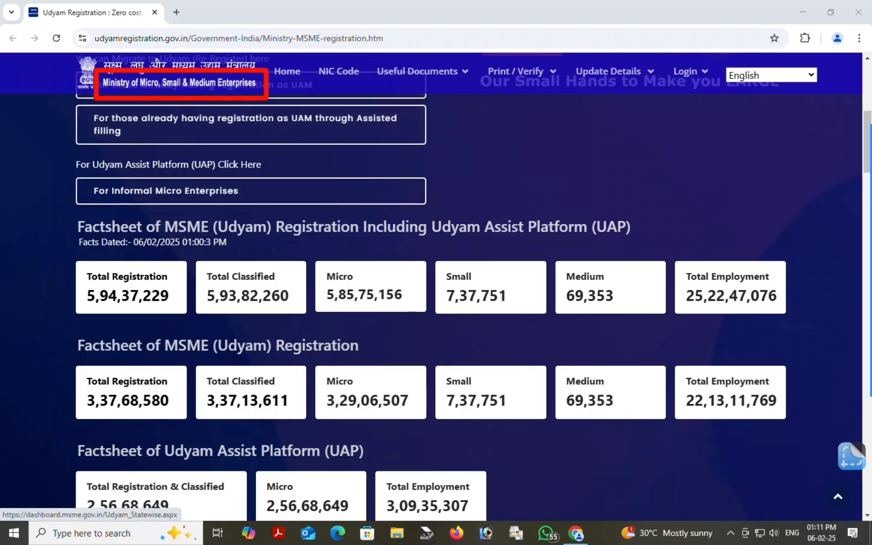
Search Google for 'udyam registration.gov.in'
scroll(371, 287, down, 4)
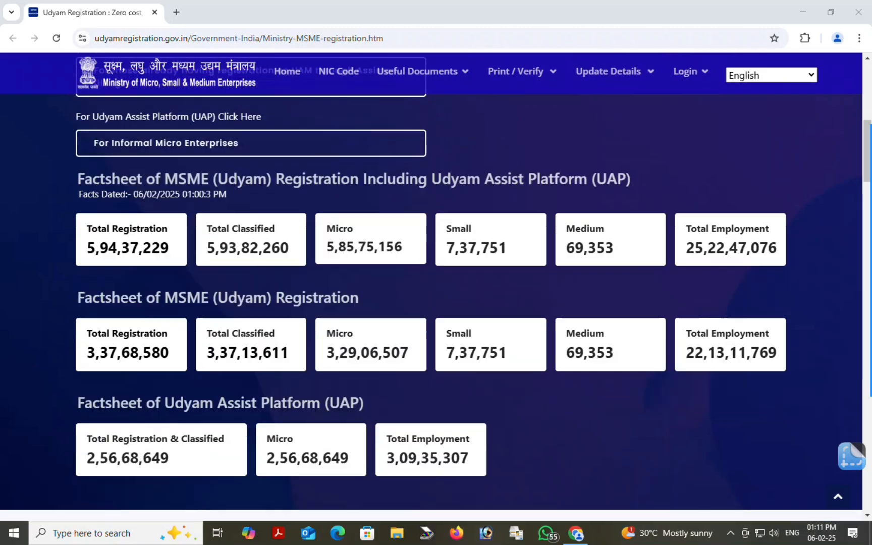
scroll(371, 287, up, 10)
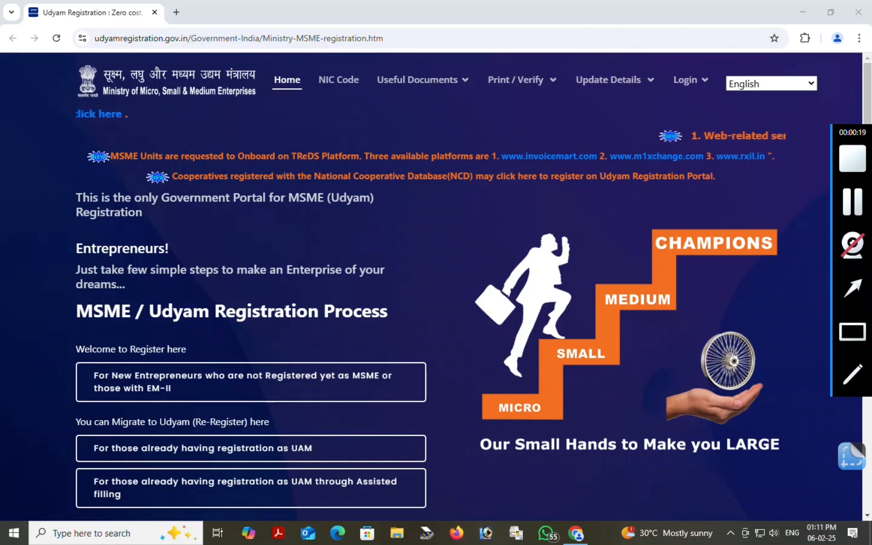
mouse_move(60, 171)
mouse_down()
mouse_move(356, 238)
mouse_move(388, 233)
mouse_up()
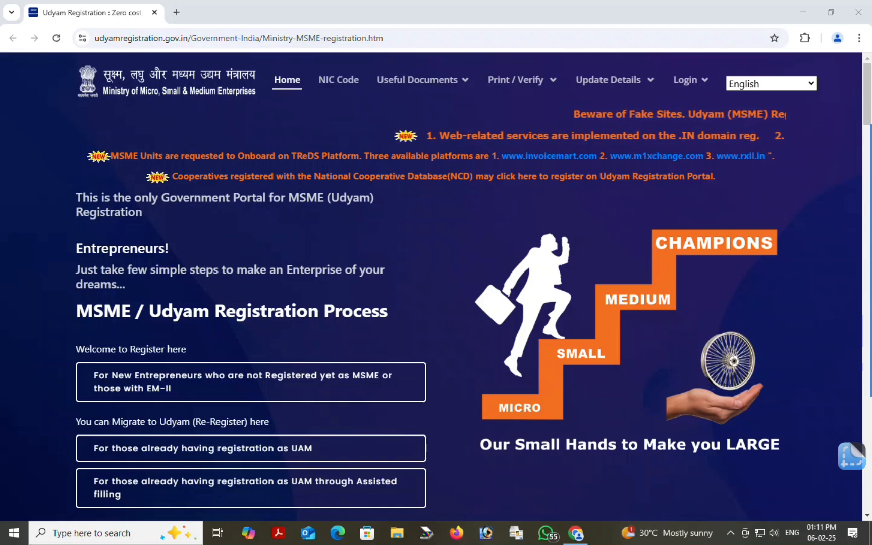
scroll(436, 283, down, 5)
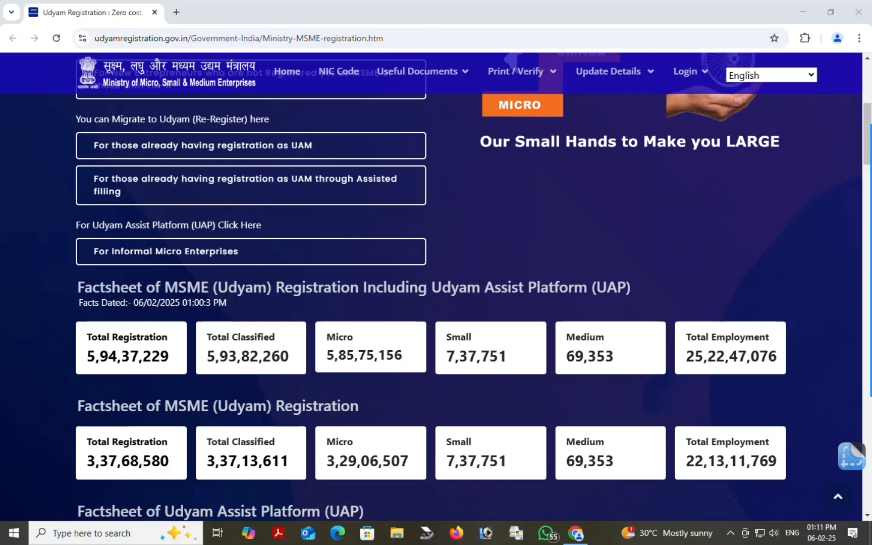
scroll(436, 283, up, 5)
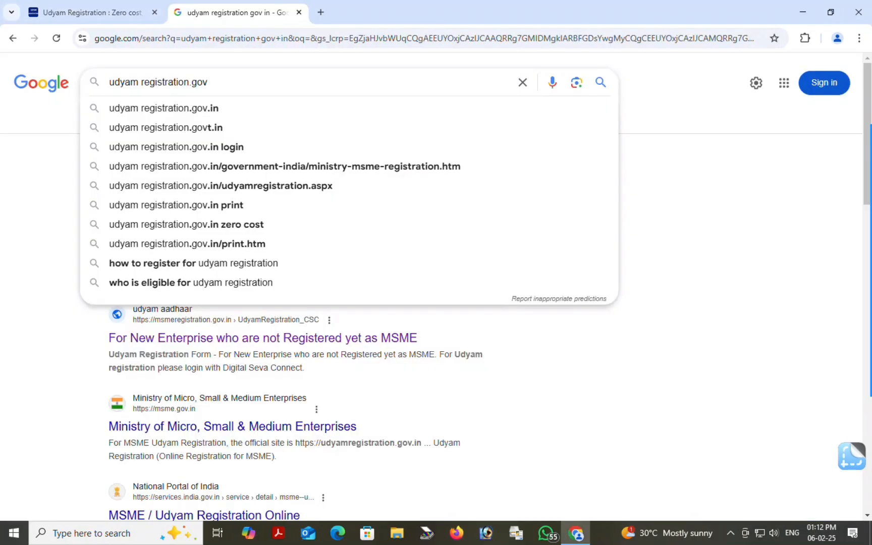
click(235, 113)
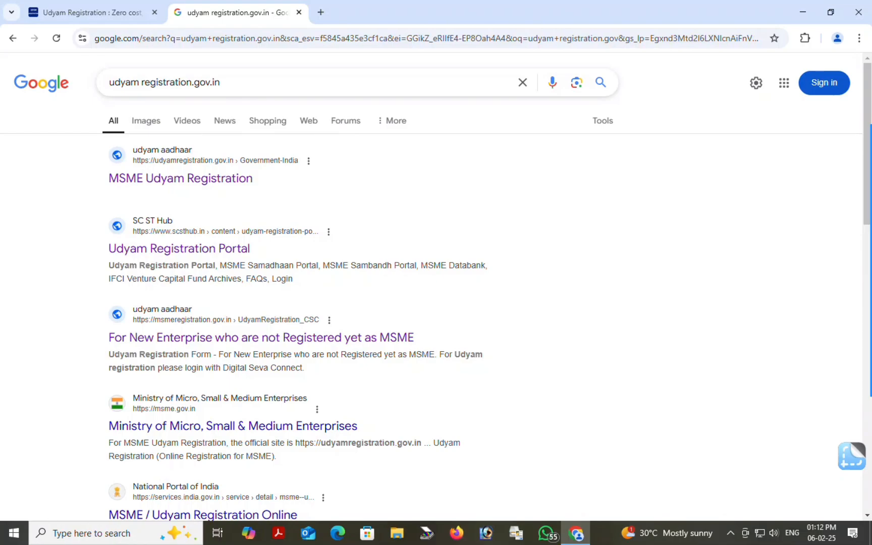
Open the official MSME Udyam Registration result and close the Google search tab
mouse_move(870, 332)
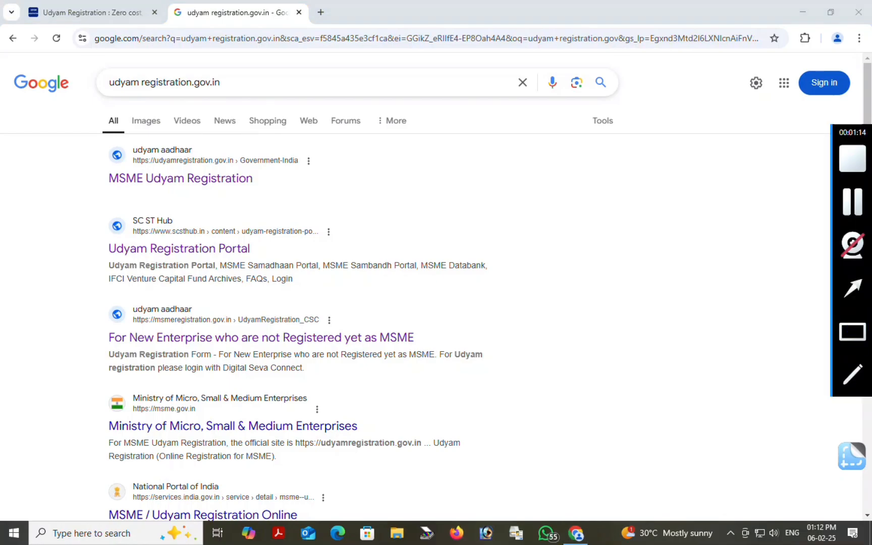
drag(104, 151, 413, 226)
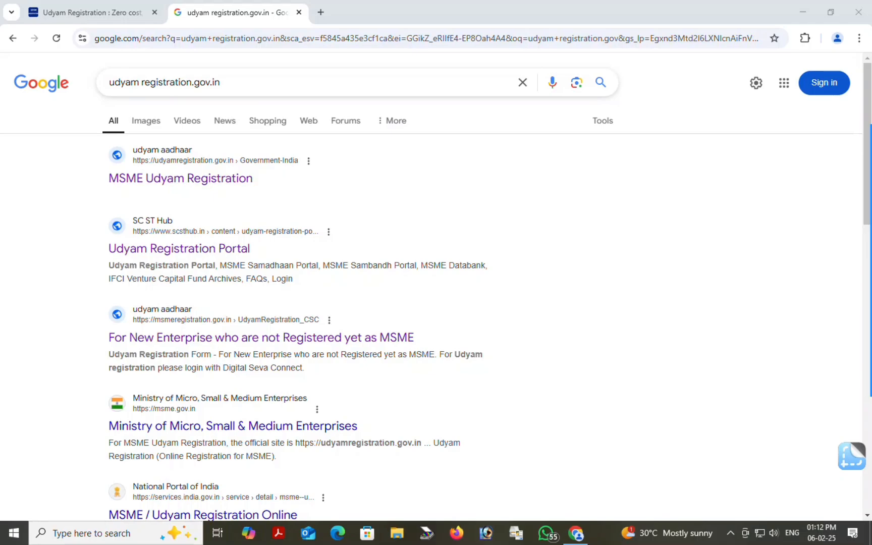
click(171, 178)
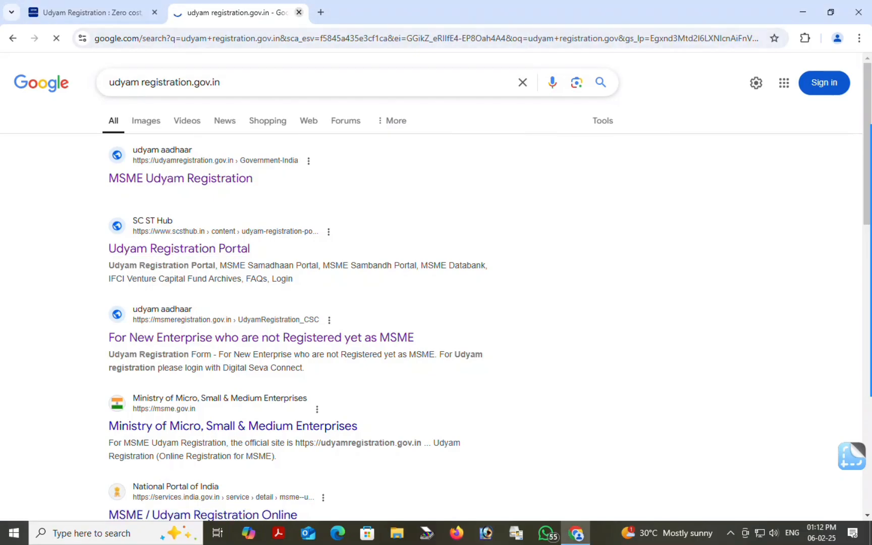
click(299, 13)
Choose 'For New Entrepreneurs who are not Registered yet as MSME or those with EM-II' on the home page
scroll(252, 228, down, 5)
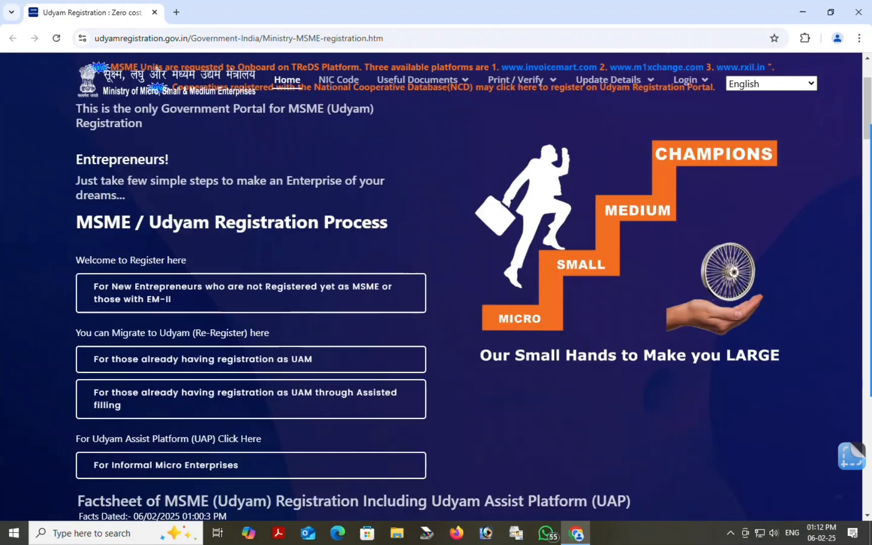
scroll(252, 228, up, 5)
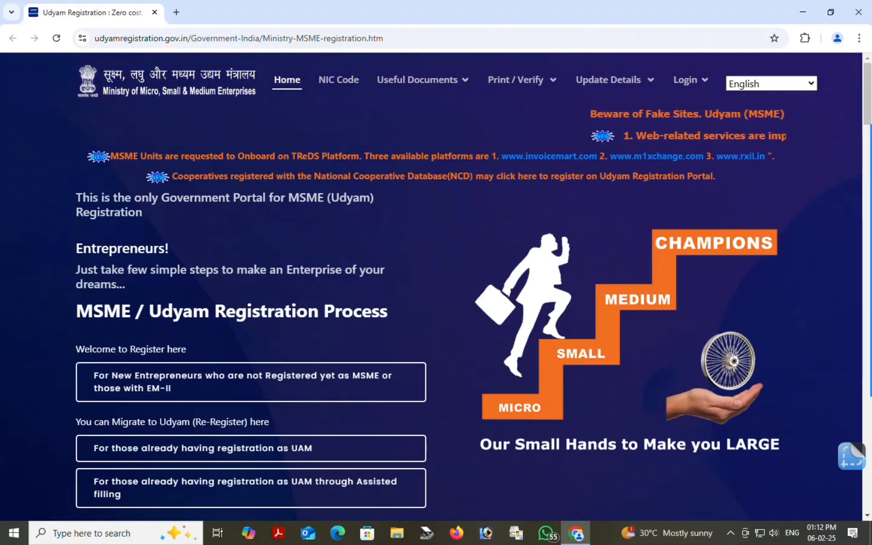
scroll(436, 286, down, 2)
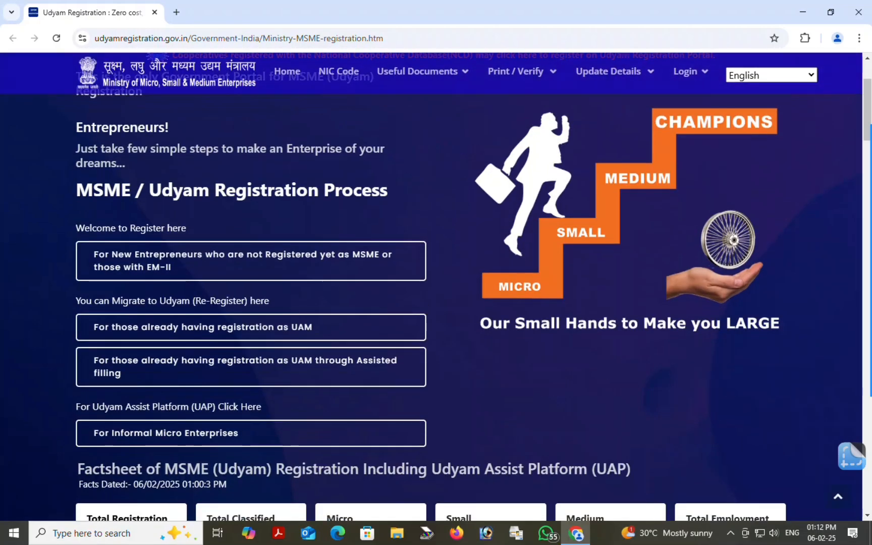
mouse_move(871, 332)
mouse_move(52, 205)
mouse_down()
mouse_move(308, 317)
mouse_move(451, 291)
mouse_up()
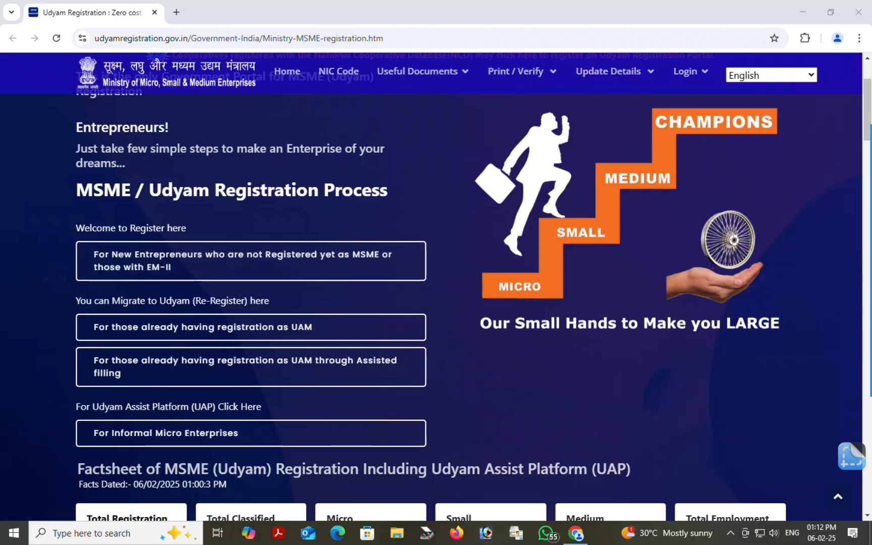
mouse_move(870, 332)
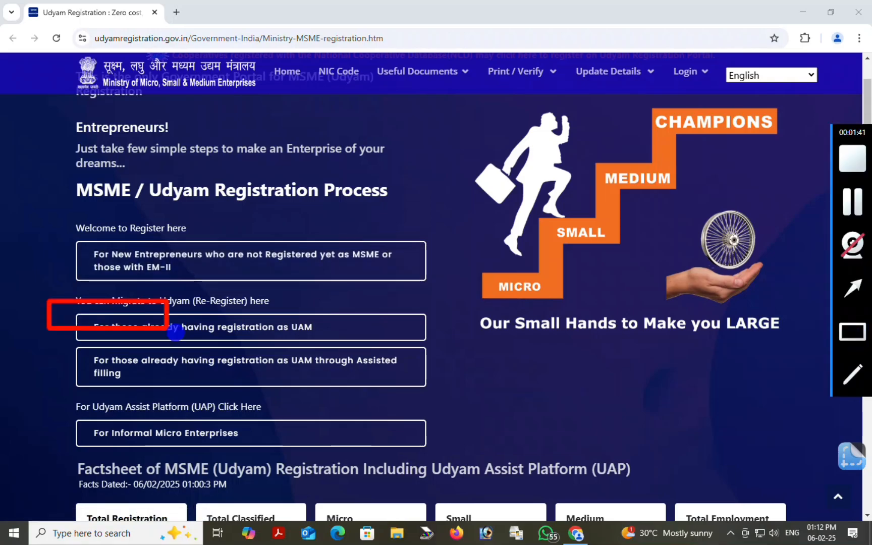
drag(175, 332, 425, 343)
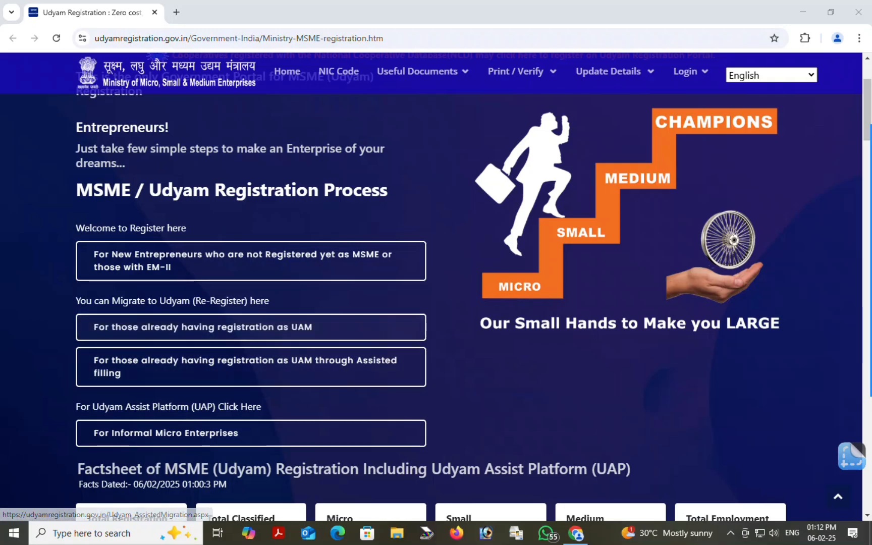
mouse_move(869, 288)
drag(766, 259, 433, 266)
mouse_move(869, 288)
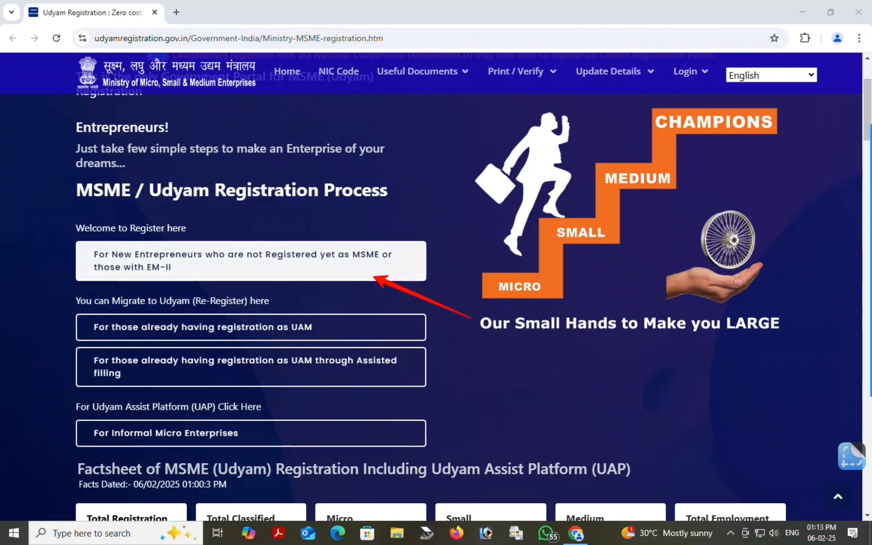
click(165, 263)
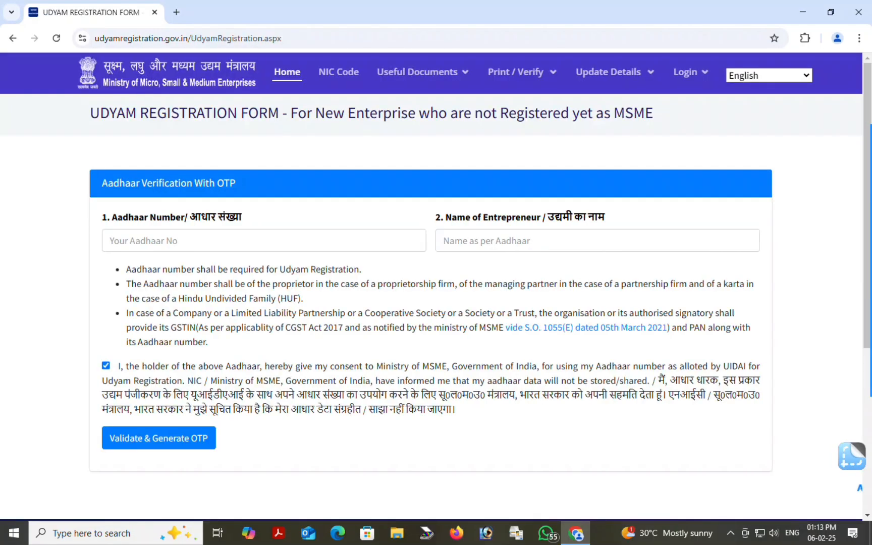
mouse_move(870, 283)
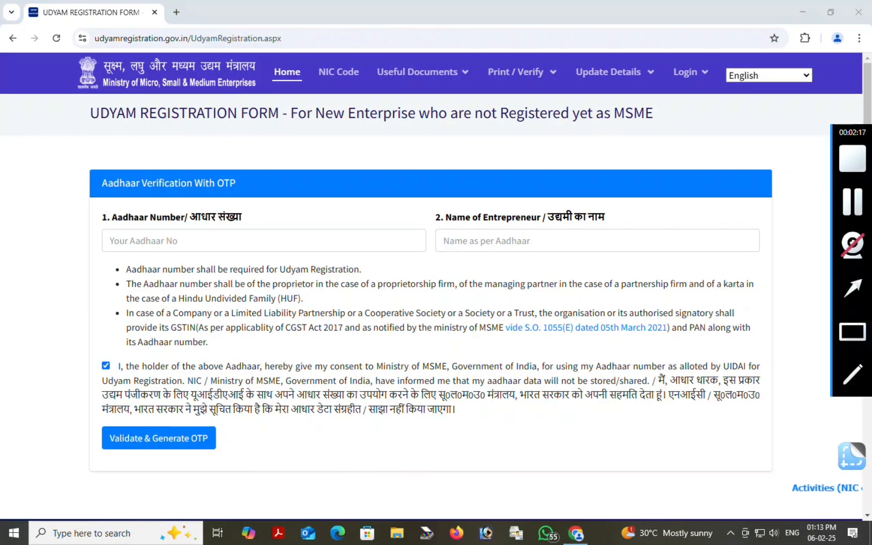
mouse_move(50, 147)
mouse_down()
mouse_move(154, 198)
mouse_move(279, 204)
mouse_up()
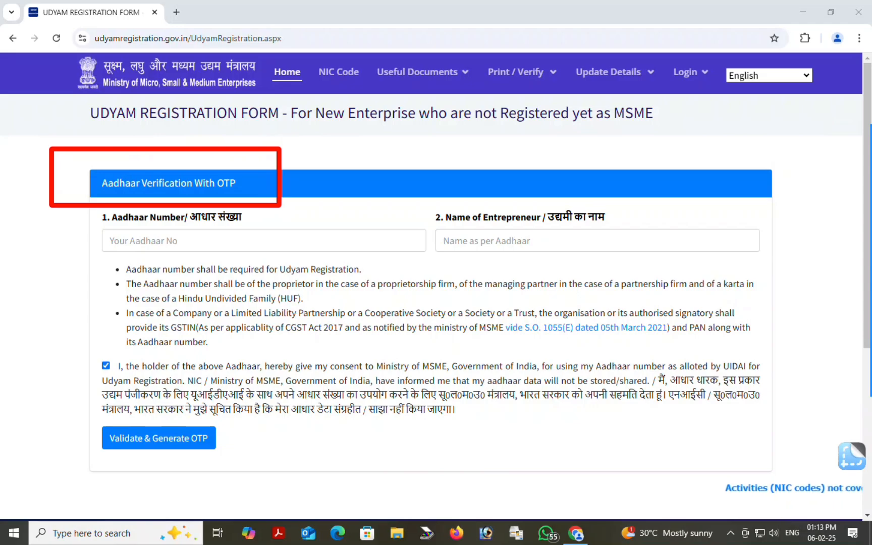
mouse_move(870, 303)
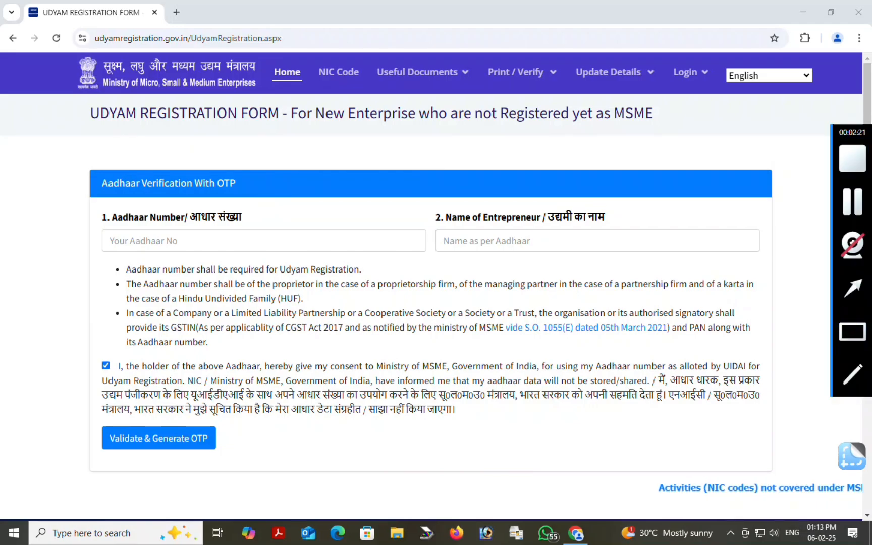
drag(65, 209, 361, 254)
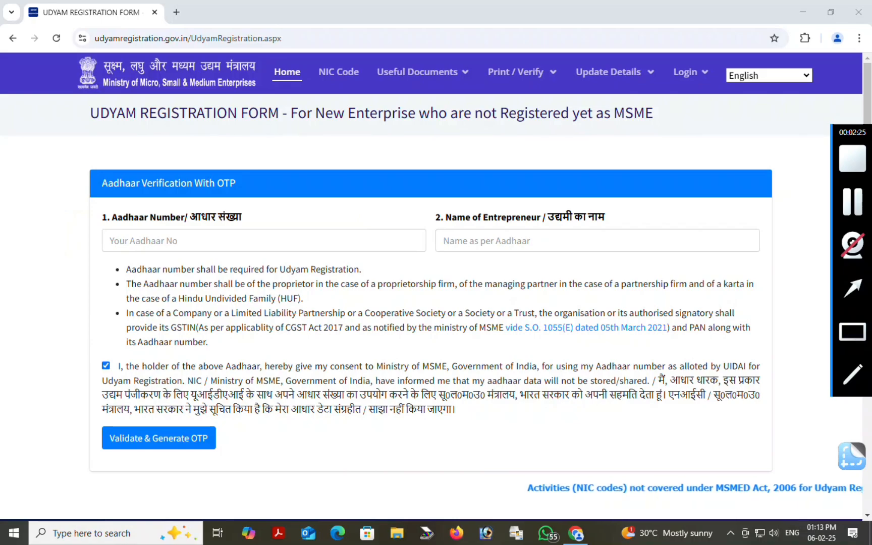
mouse_move(416, 187)
mouse_down()
mouse_move(580, 259)
mouse_move(651, 245)
mouse_up()
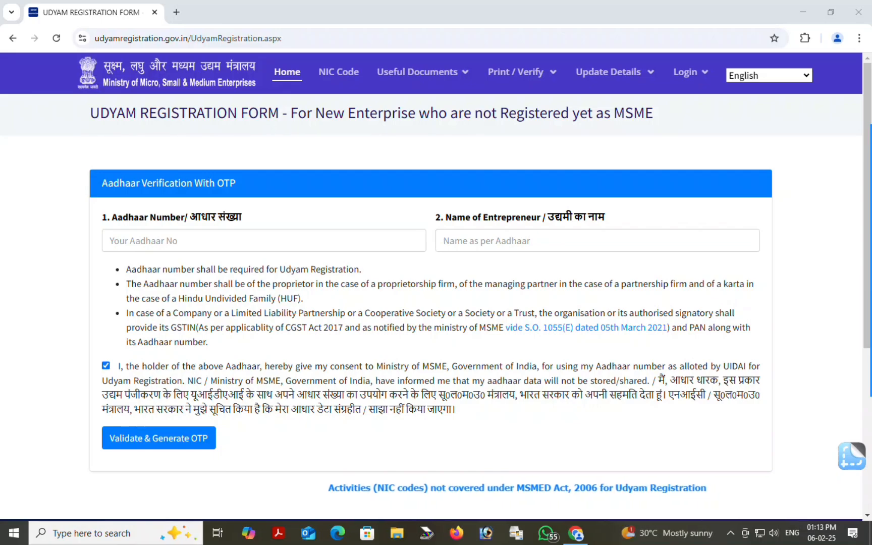
Enter the Aadhaar number and the entrepreneur's name in the Aadhaar verification fields
click(852, 288)
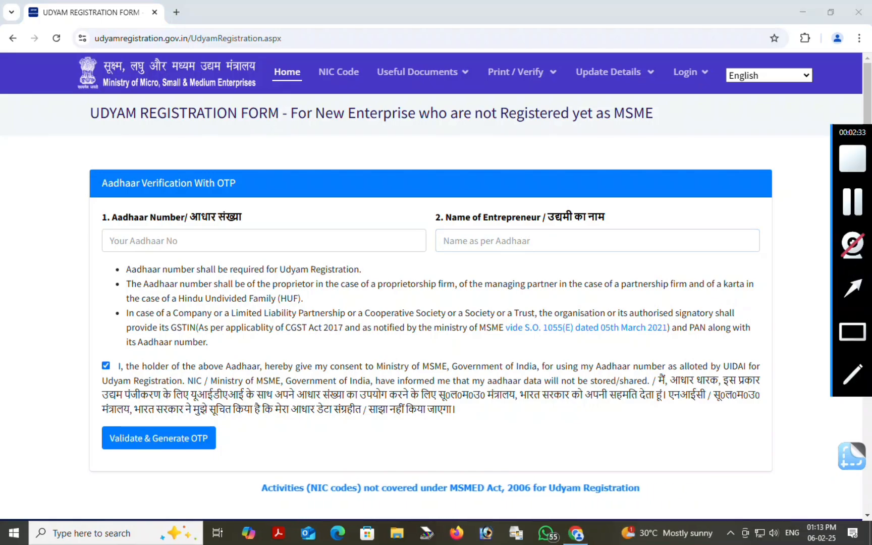
drag(287, 314, 204, 247)
click(205, 245)
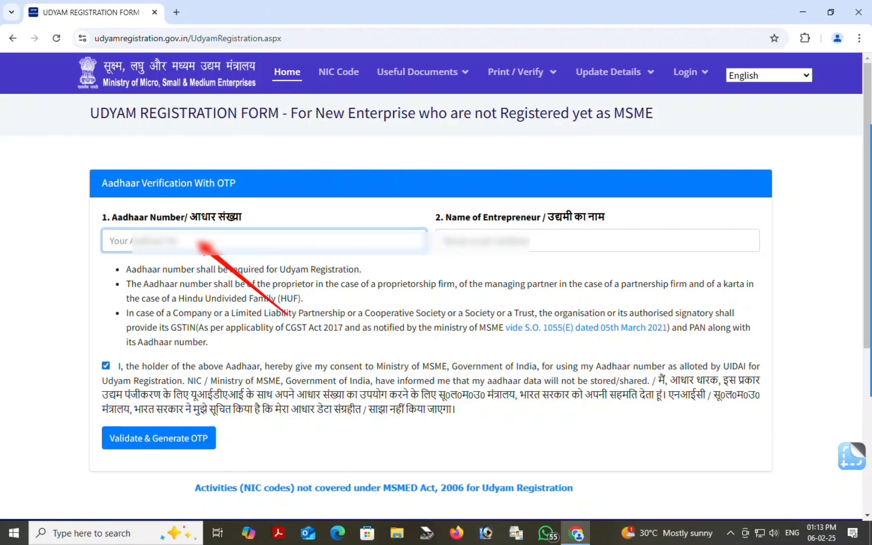
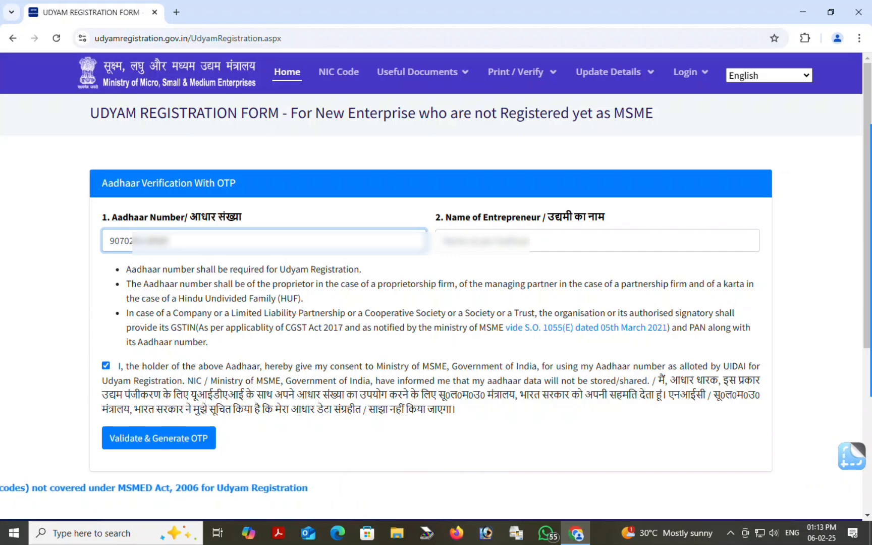
mouse_move(870, 288)
click(502, 242)
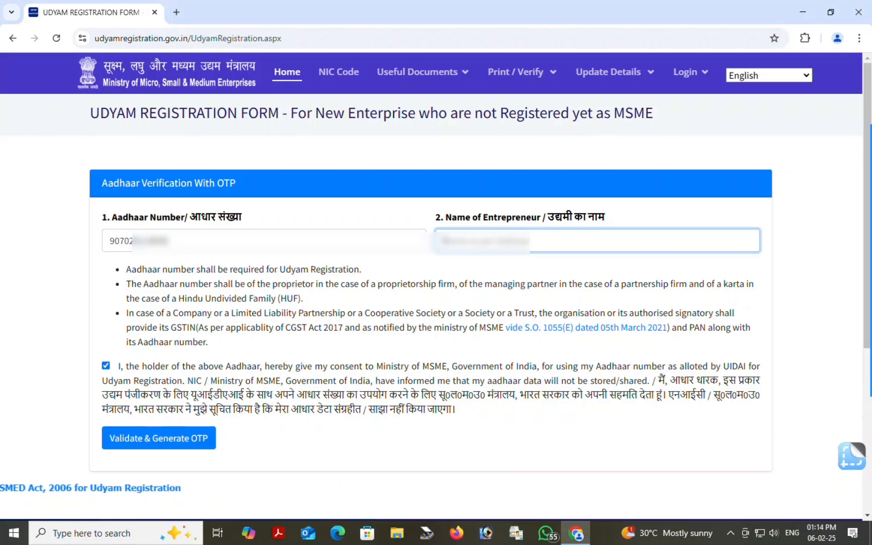
text(p)
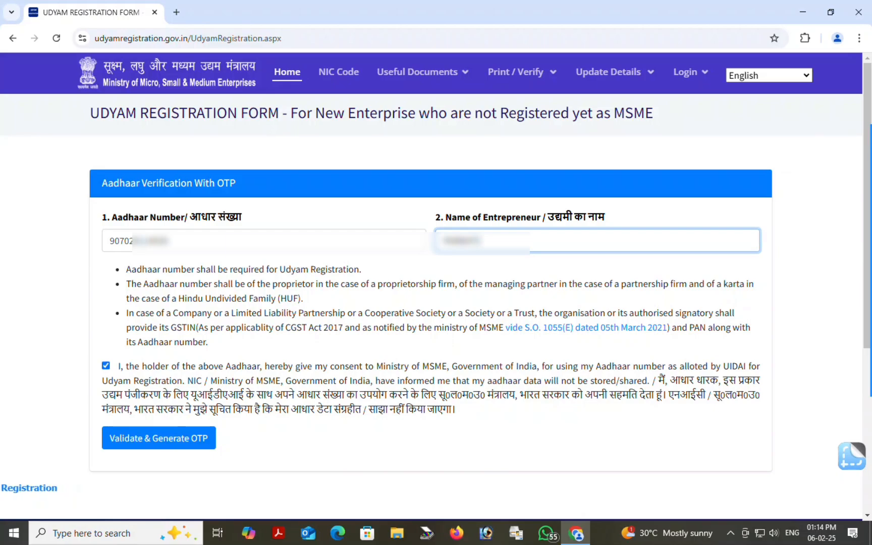
click(724, 193)
mouse_move(870, 303)
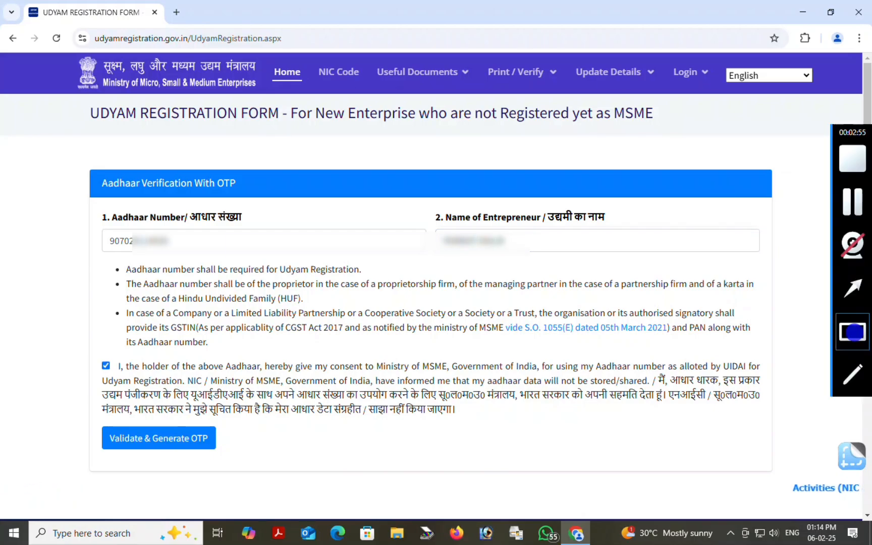
Enter the OTP received on the mobile and validate it
click(852, 332)
drag(74, 345, 124, 392)
click(851, 332)
drag(414, 474, 236, 444)
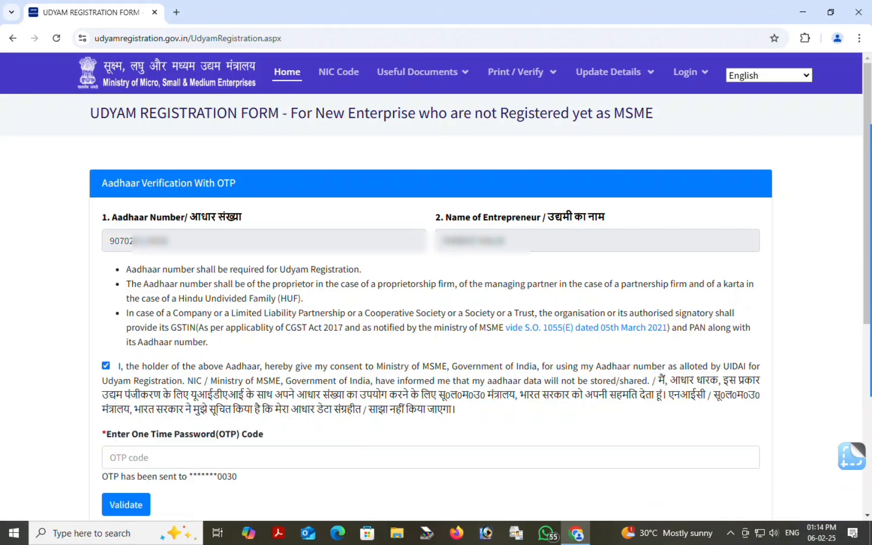
mouse_move(870, 373)
mouse_move(91, 419)
mouse_down()
mouse_move(218, 469)
mouse_move(284, 471)
mouse_move(285, 487)
mouse_up()
click(176, 457)
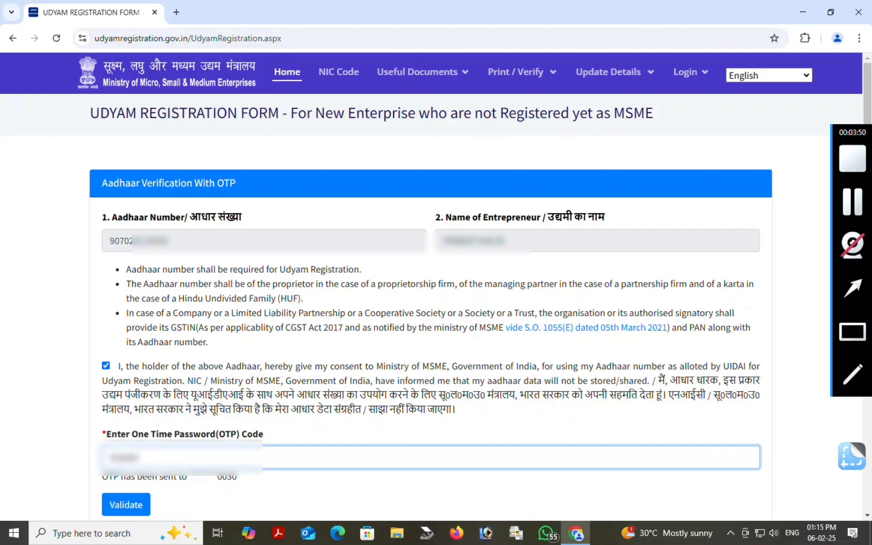
click(852, 289)
drag(211, 505, 137, 507)
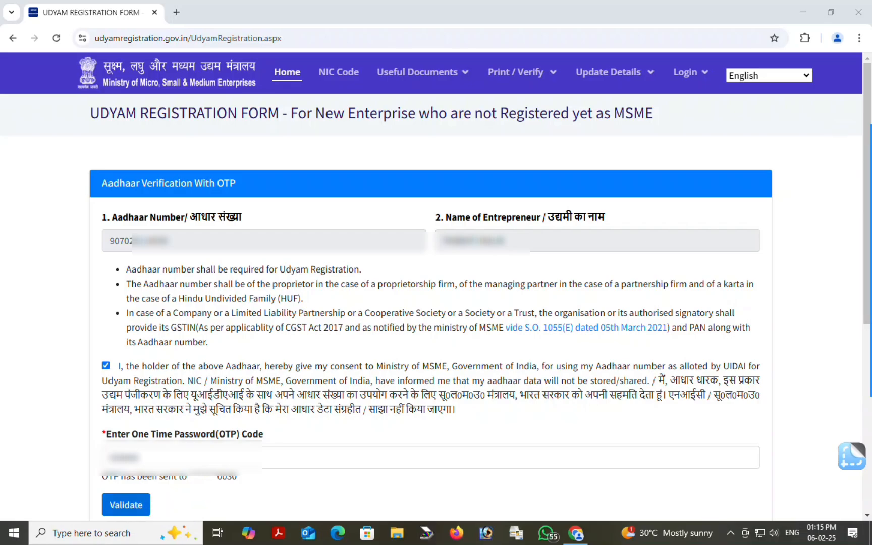
click(119, 504)
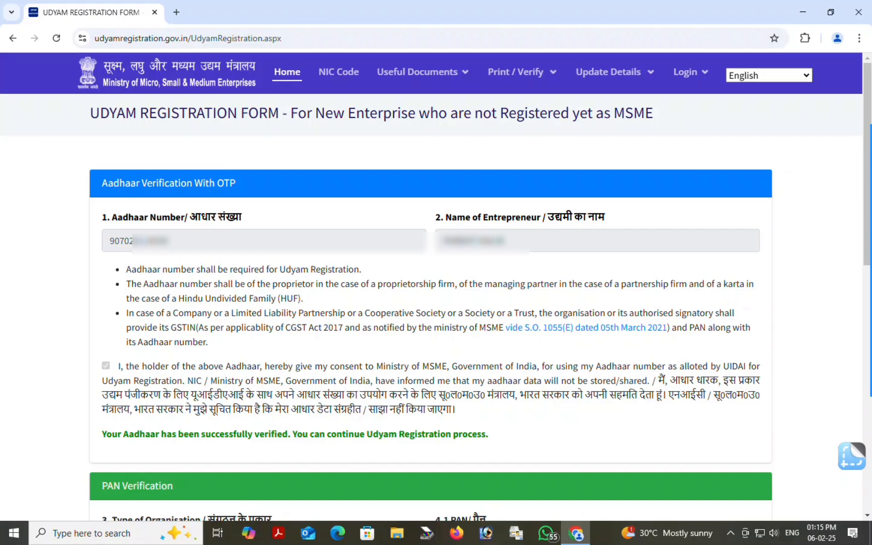
Set Type of Organisation to '1. Proprietary'
mouse_move(861, 335)
mouse_move(84, 417)
mouse_down()
mouse_move(269, 446)
mouse_move(550, 438)
mouse_up()
scroll(436, 287, down, 8)
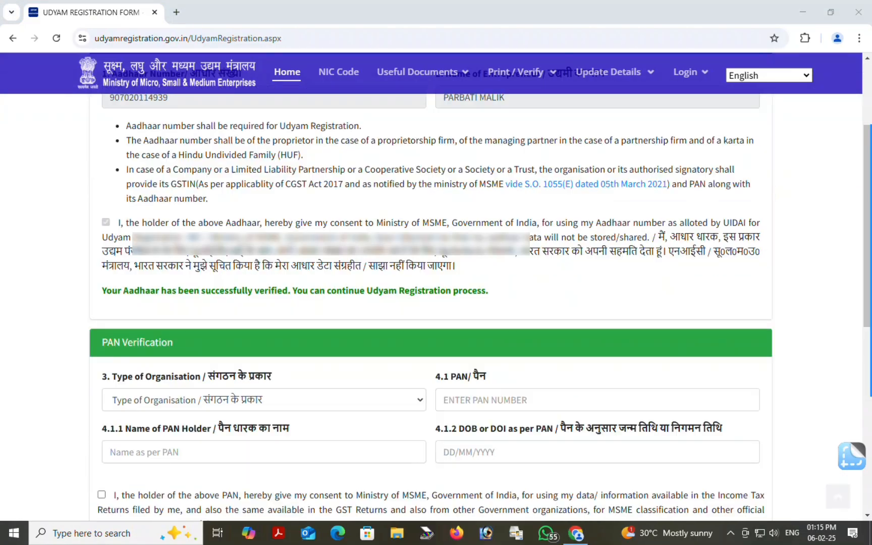
scroll(435, 286, up, 1)
mouse_move(860, 375)
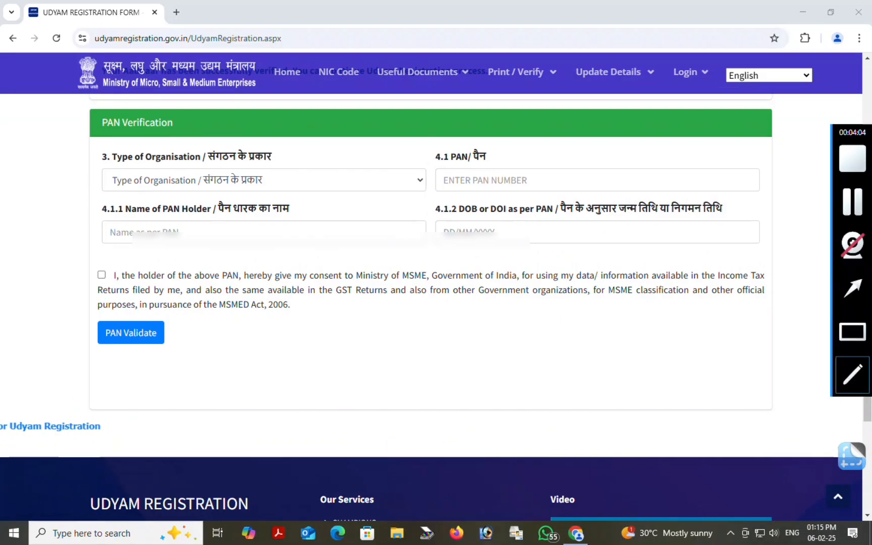
drag(84, 103, 215, 143)
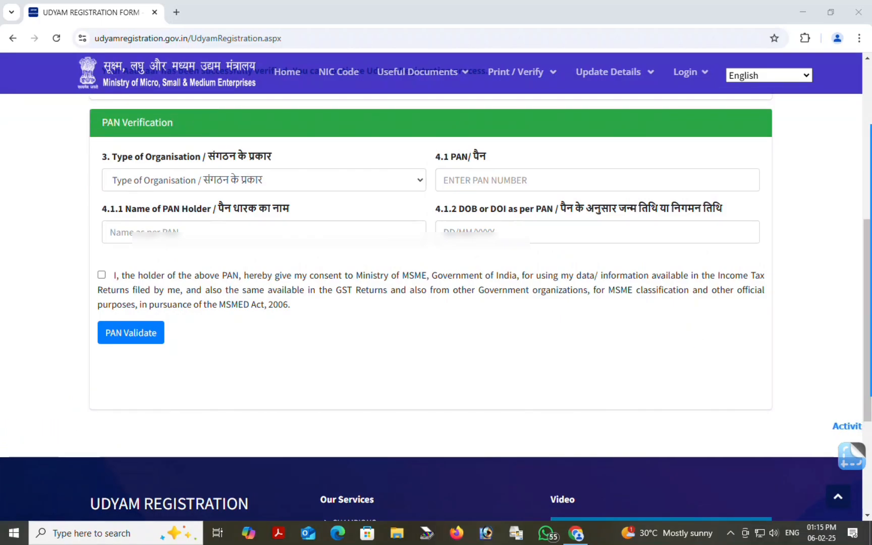
mouse_move(860, 288)
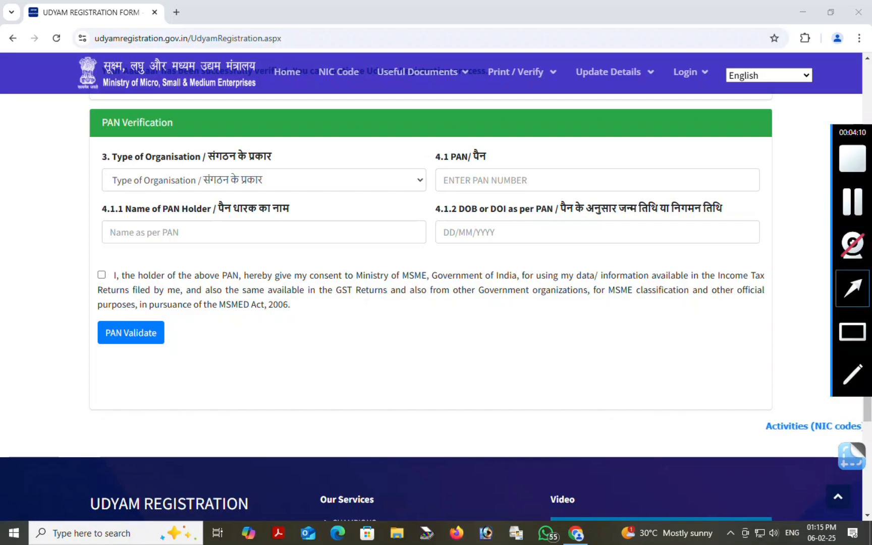
click(231, 229)
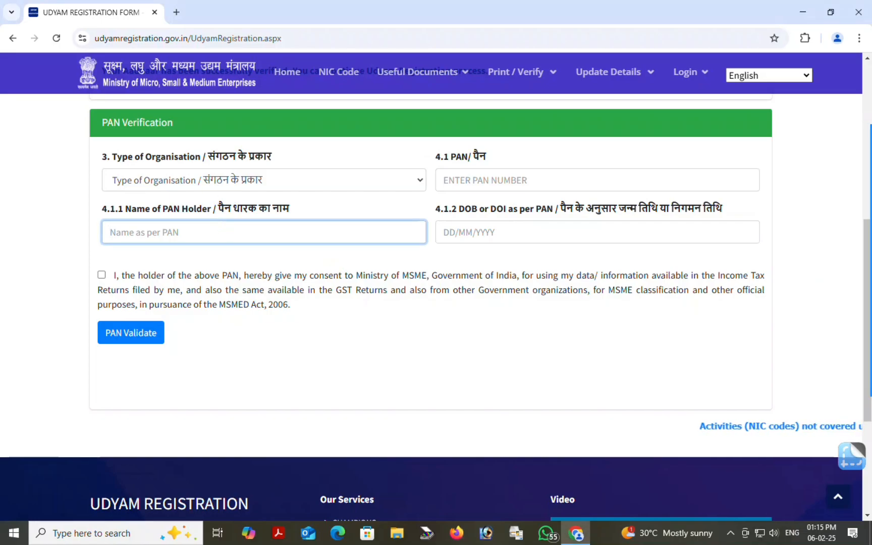
click(853, 289)
drag(239, 260, 169, 184)
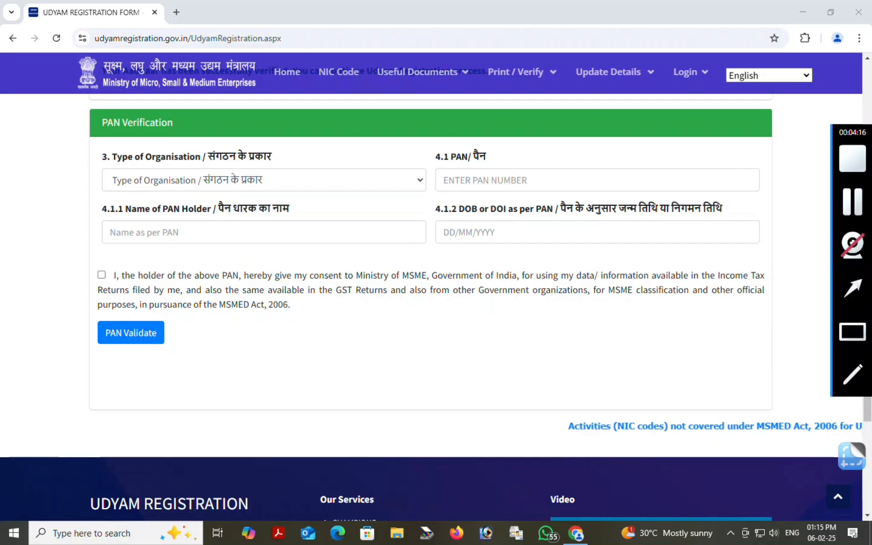
click(852, 332)
drag(78, 135, 415, 204)
key(Escape)
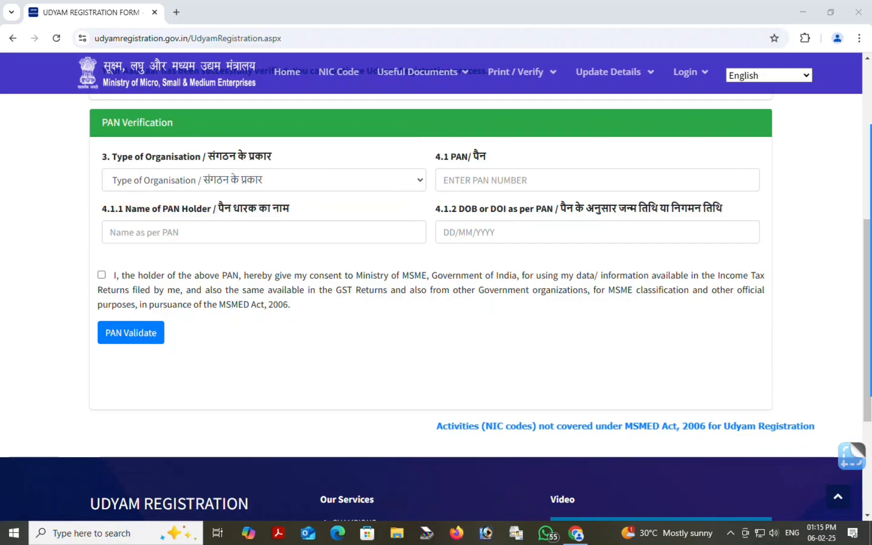
click(263, 180)
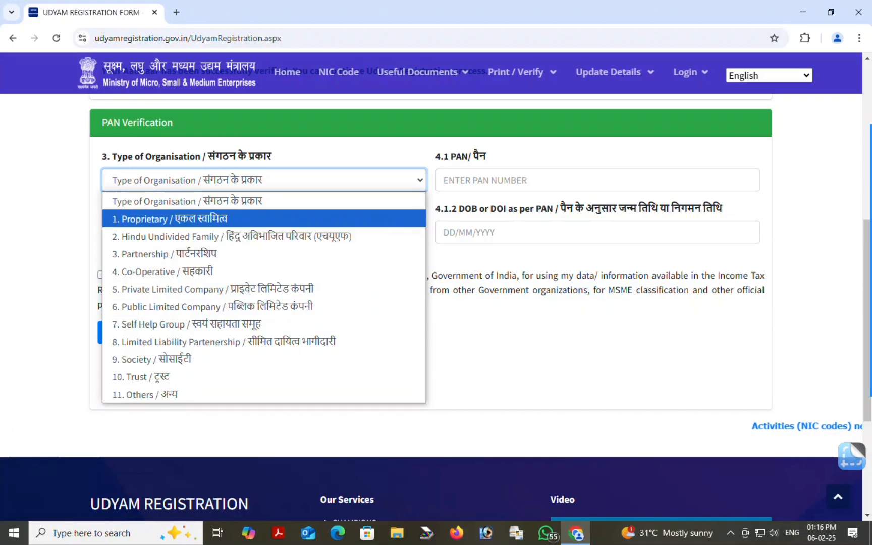
key(Return)
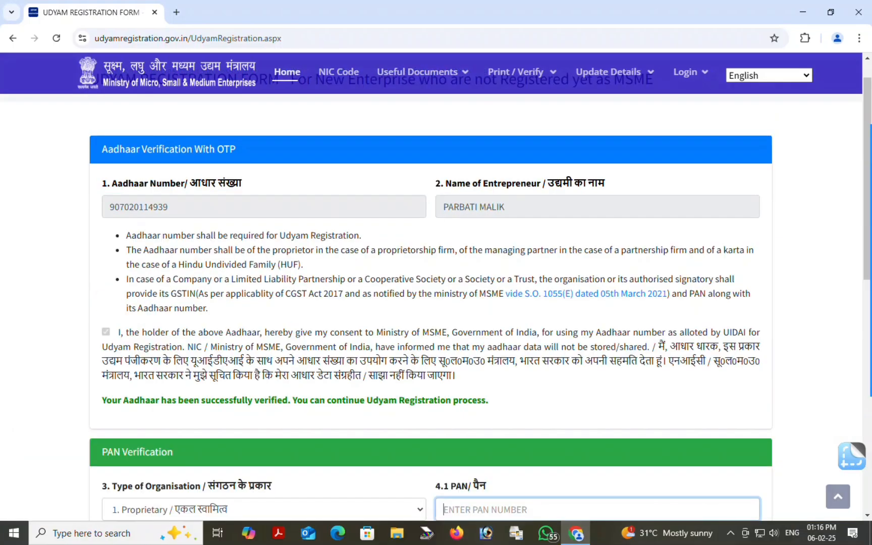
Enter the PAN number and the PAN holder's name
scroll(431, 303, down, 6)
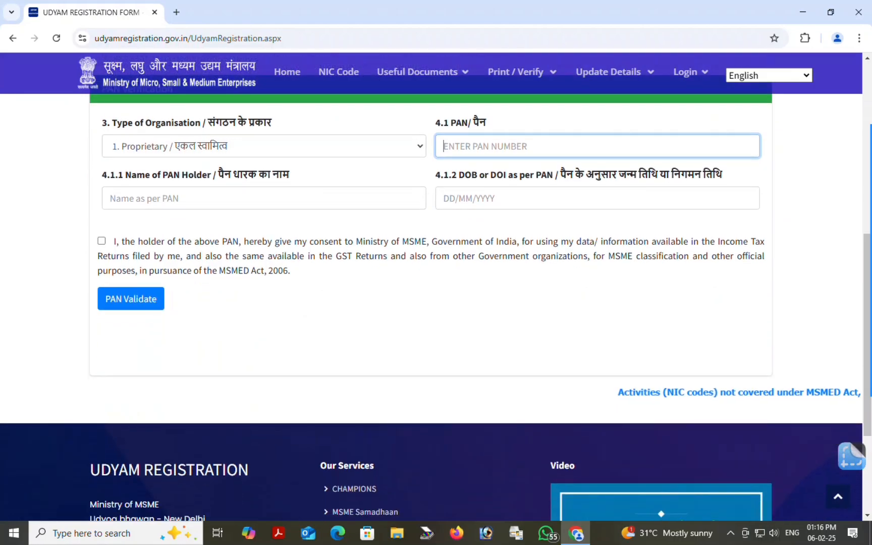
scroll(431, 302, up, 1)
scroll(436, 286, down, 1)
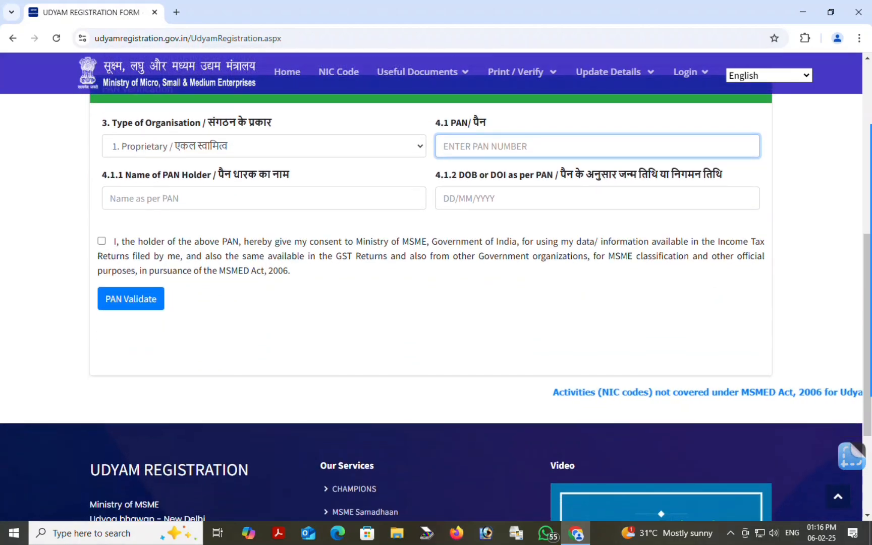
mouse_move(870, 333)
click(852, 374)
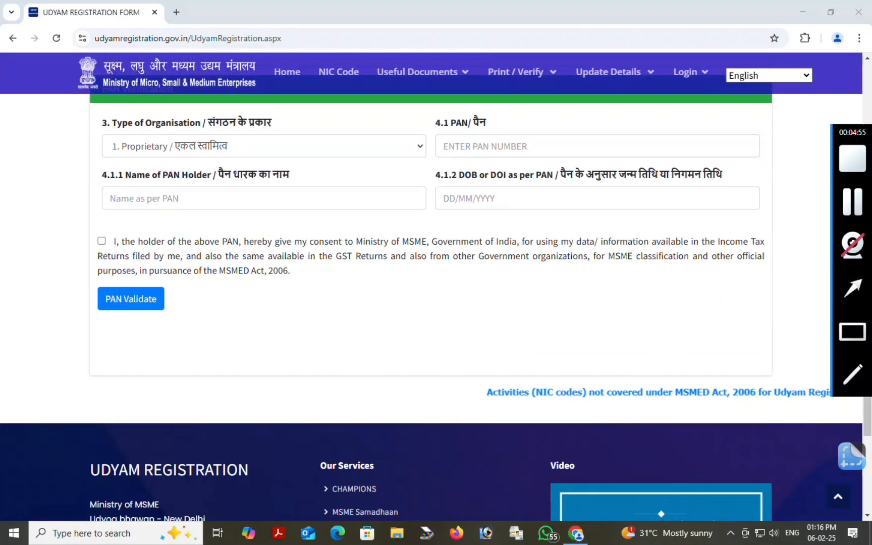
drag(433, 102, 579, 165)
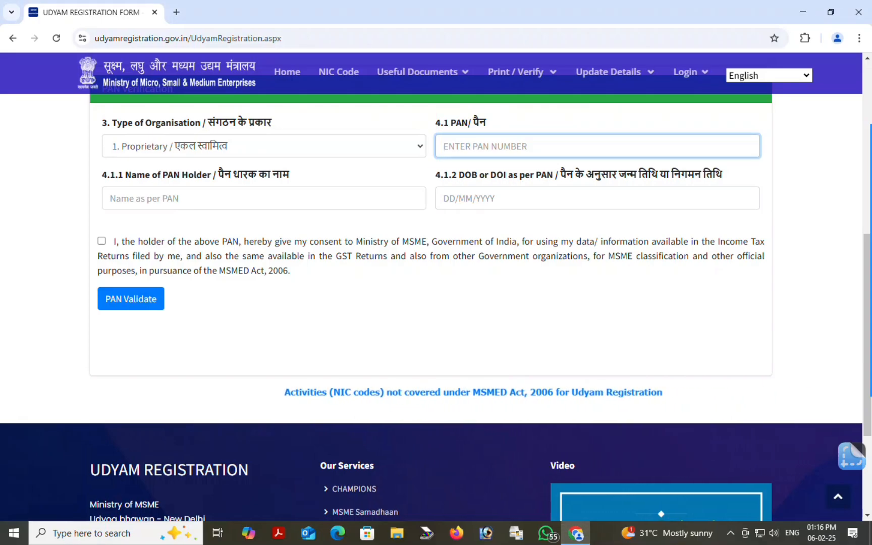
text(A????)
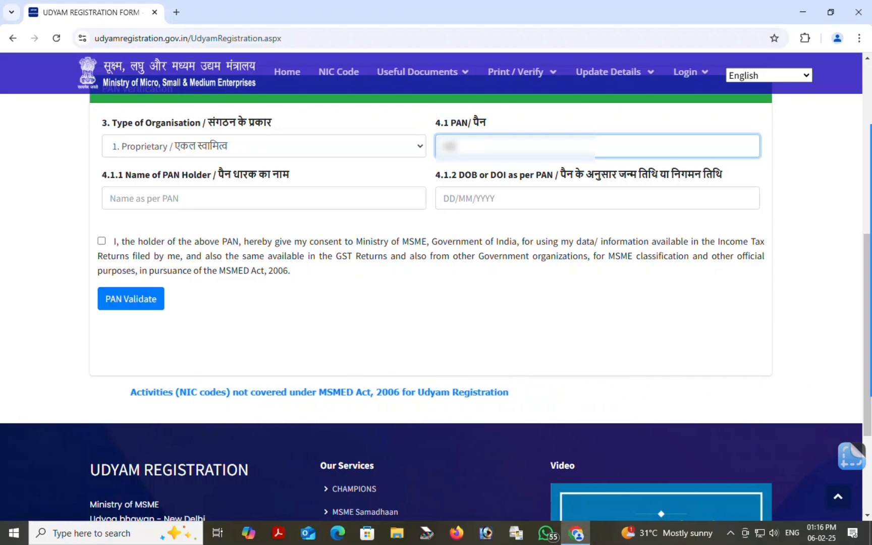
text(?????)
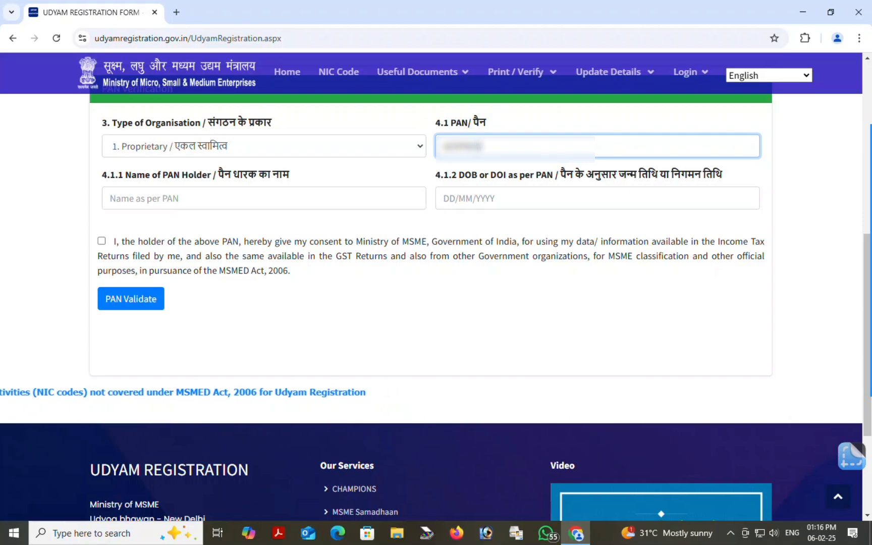
click(852, 331)
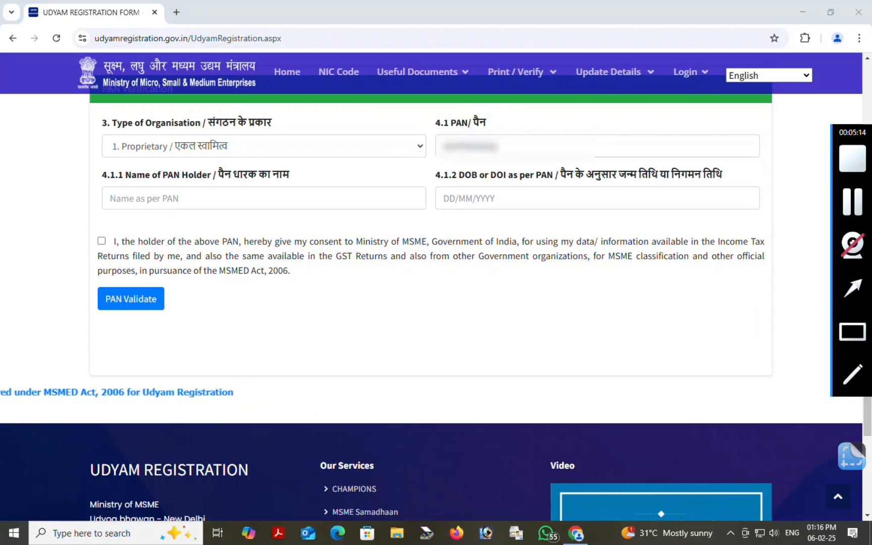
drag(83, 165, 266, 228)
click(177, 194)
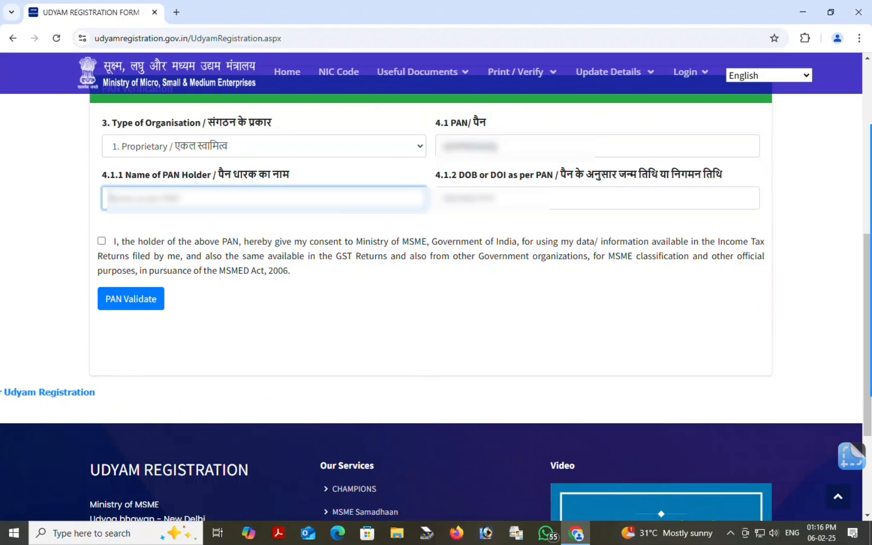
text(???????)
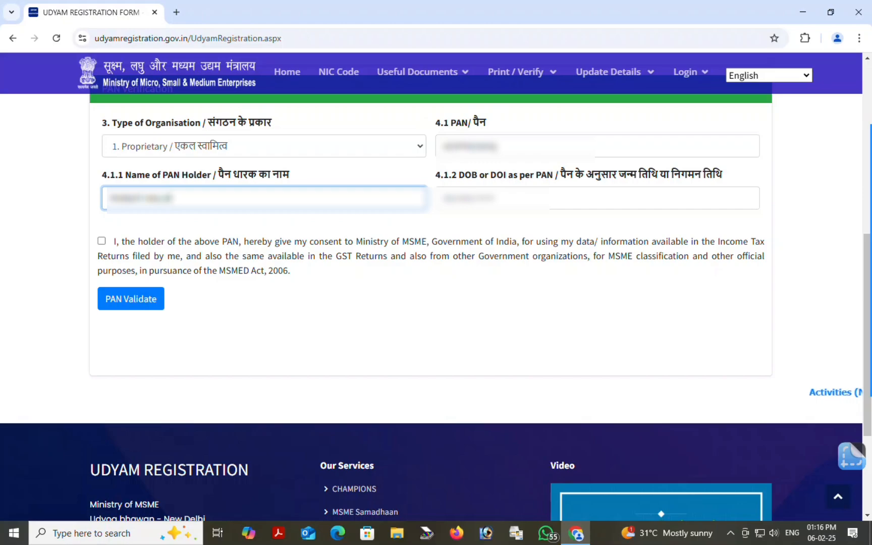
Pick a February 1982 date of birth in the datepicker
mouse_move(853, 289)
click(852, 331)
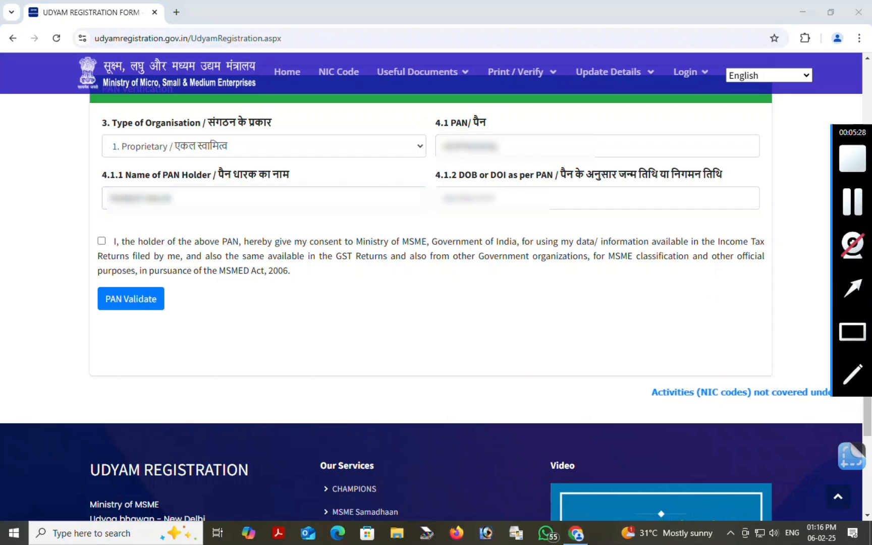
drag(418, 163, 661, 264)
click(510, 197)
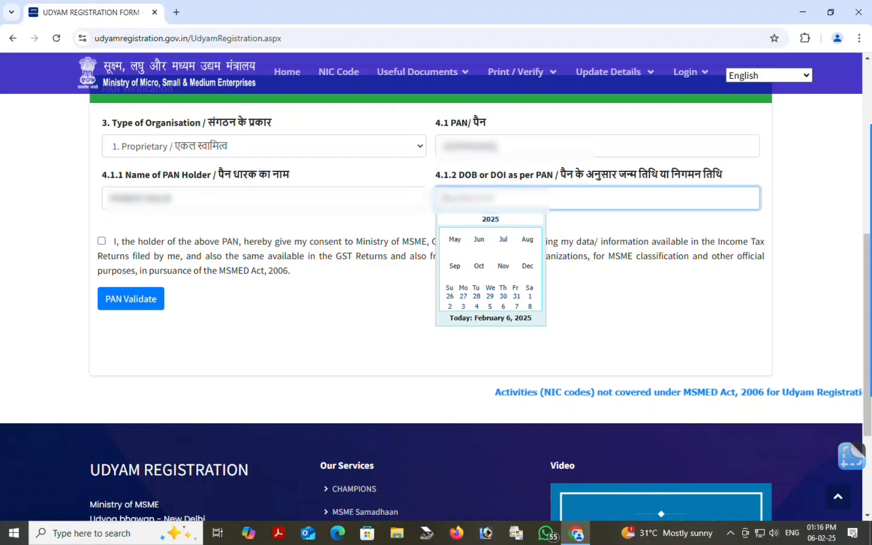
click(491, 219)
click(443, 217)
click(443, 217)
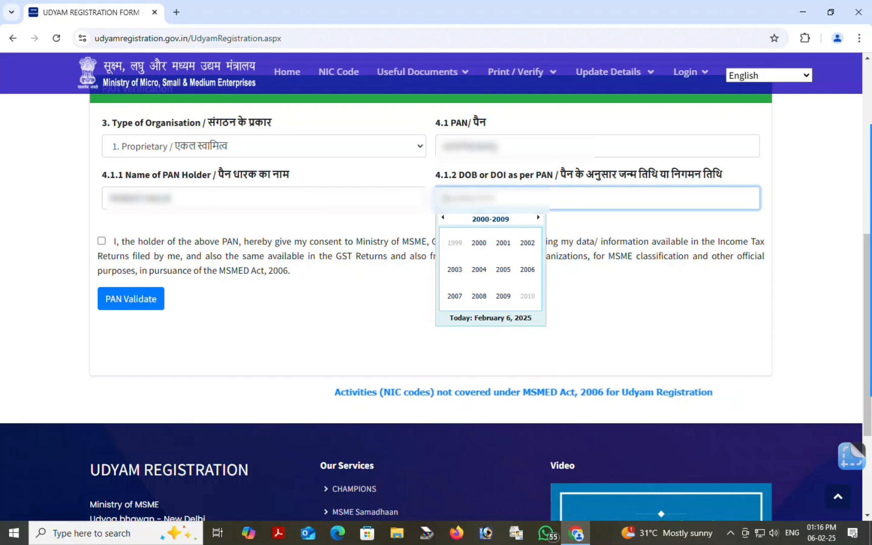
click(443, 218)
click(443, 218)
click(527, 243)
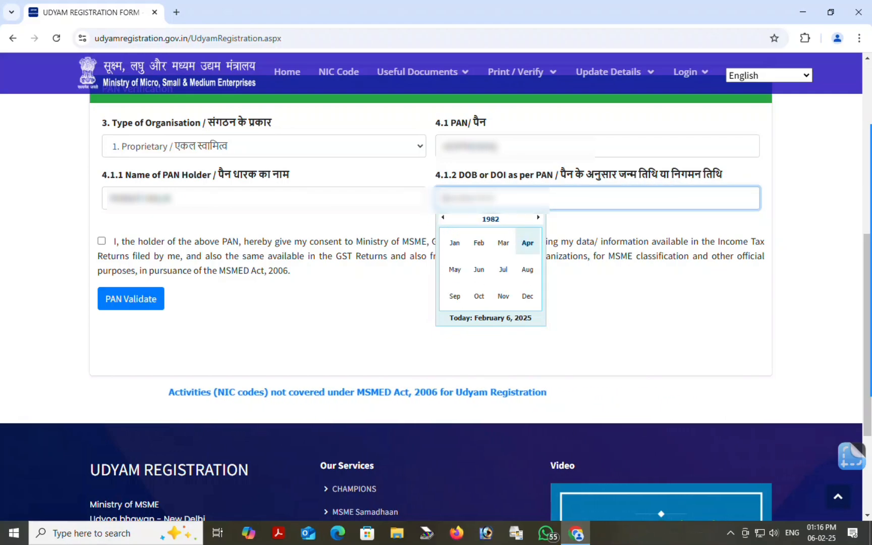
click(479, 246)
click(491, 273)
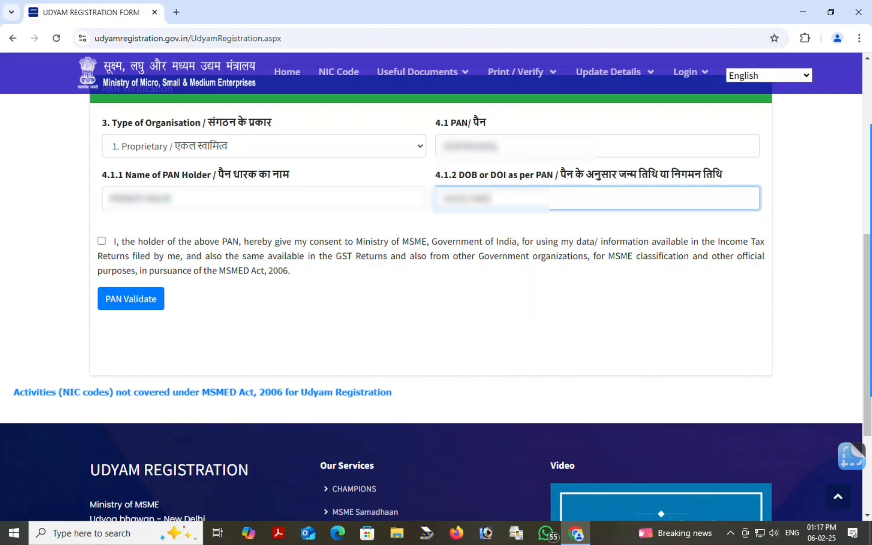
Tick the PAN data consent checkbox and submit the PAN for validation
click(852, 202)
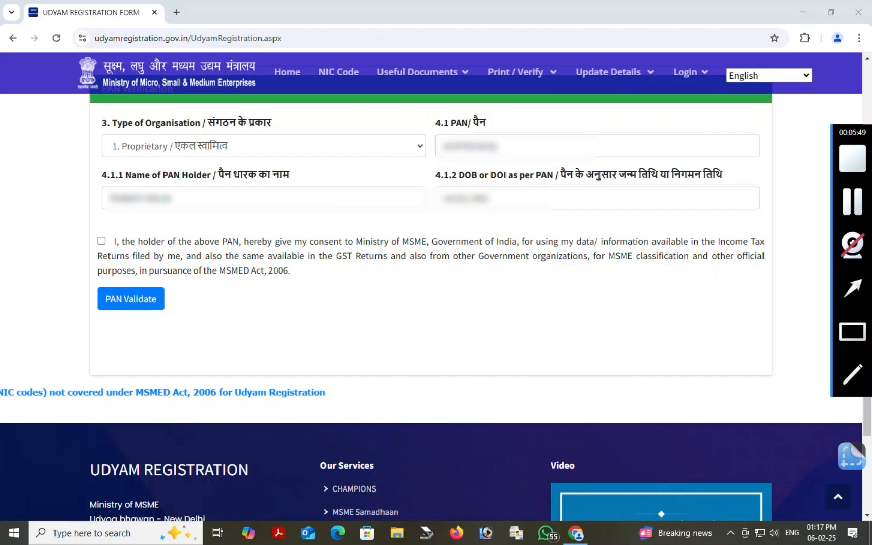
click(101, 240)
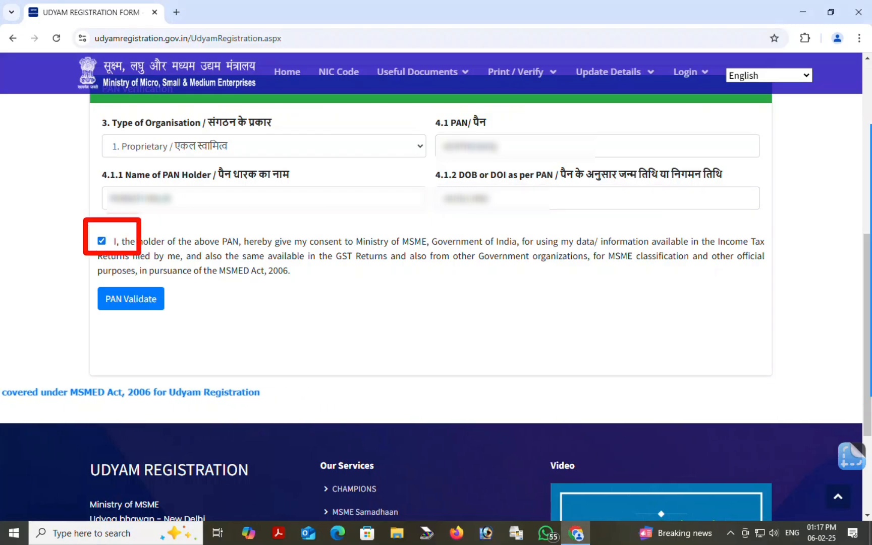
click(852, 332)
drag(76, 275, 156, 317)
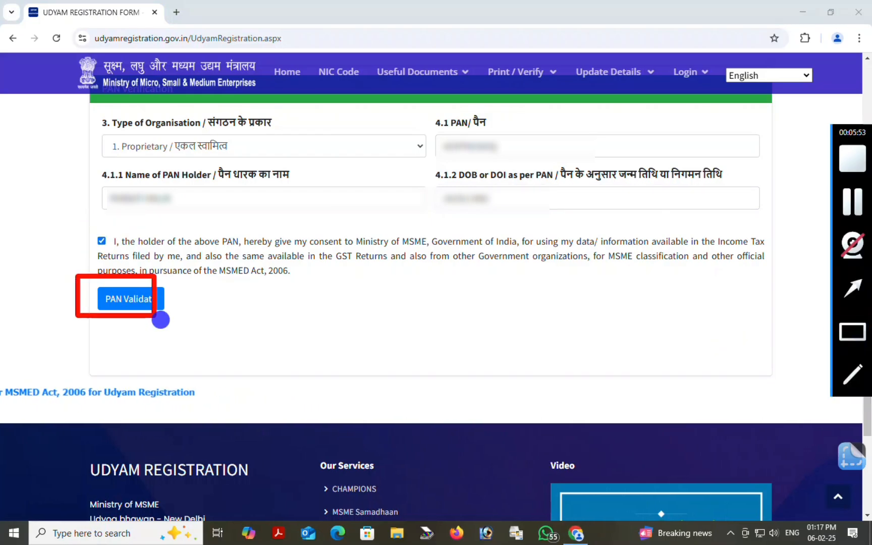
click(132, 298)
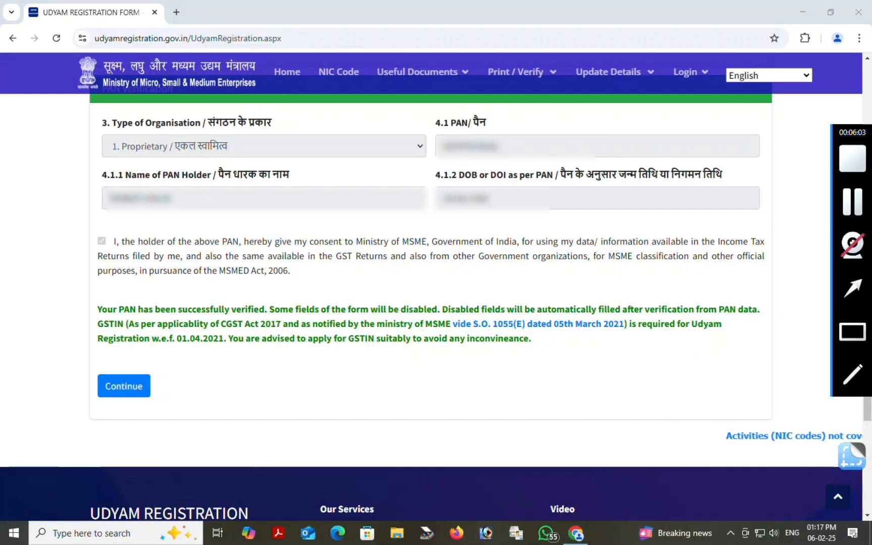
Continue from the green PAN-verified message to load the ITR and GSTIN questions
mouse_move(80, 278)
mouse_down()
mouse_move(796, 384)
mouse_move(803, 374)
mouse_up()
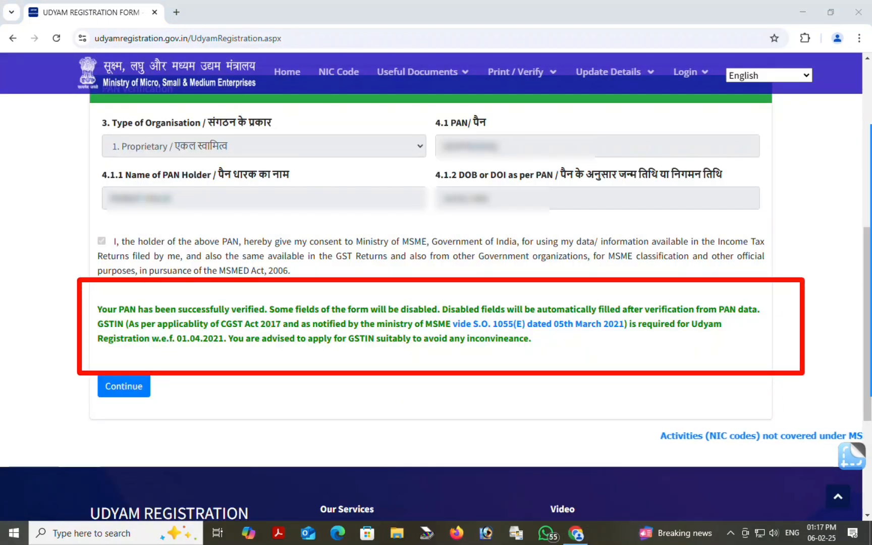
click(852, 288)
drag(209, 437, 141, 398)
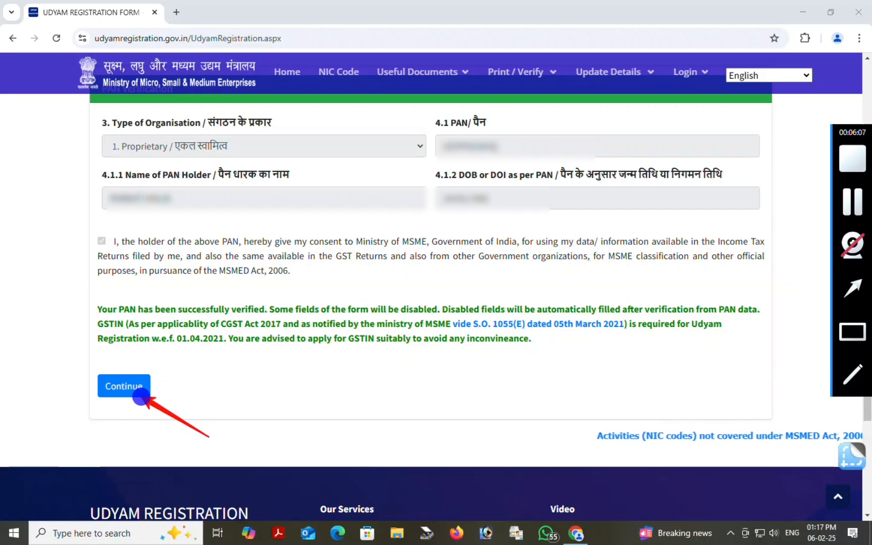
click(117, 390)
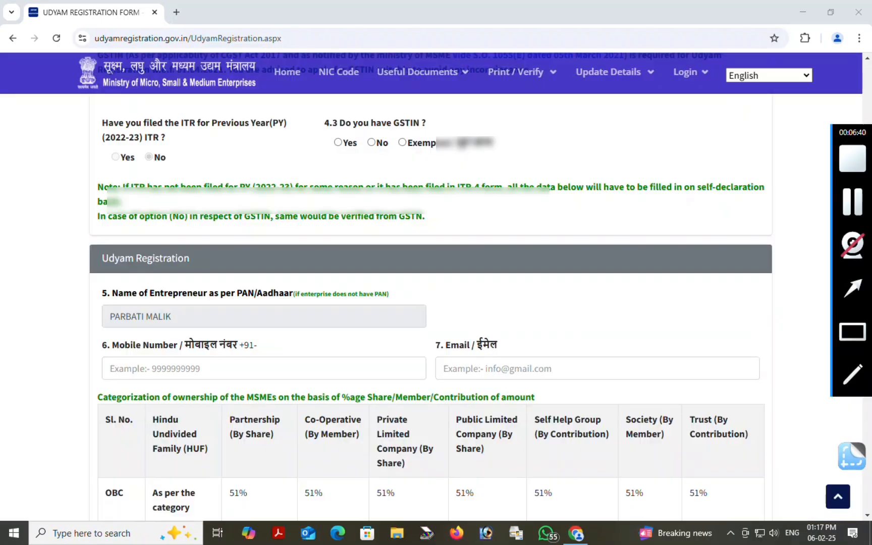
drag(81, 102, 270, 177)
click(271, 177)
Select the No radio under '4.3 Do you have GSTIN?'
click(852, 332)
mouse_move(80, 105)
mouse_down()
mouse_move(119, 132)
mouse_move(294, 159)
mouse_up()
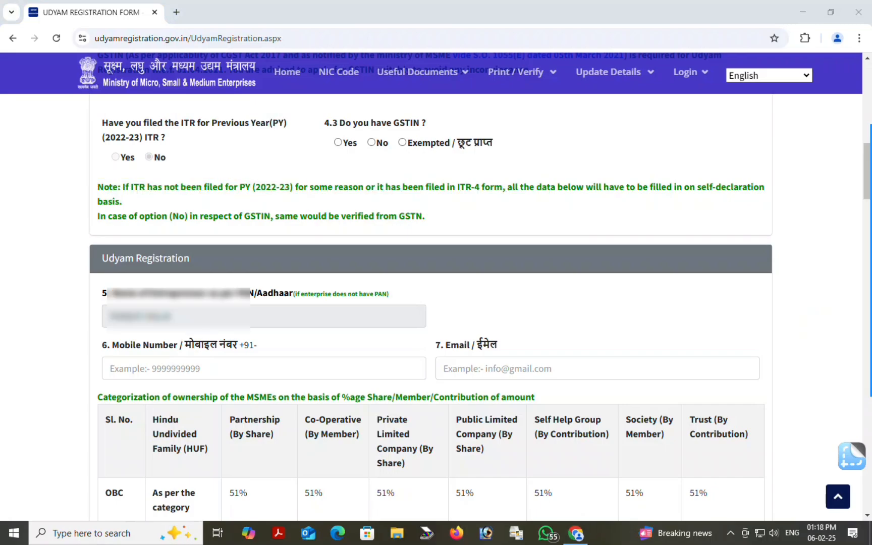
click(115, 156)
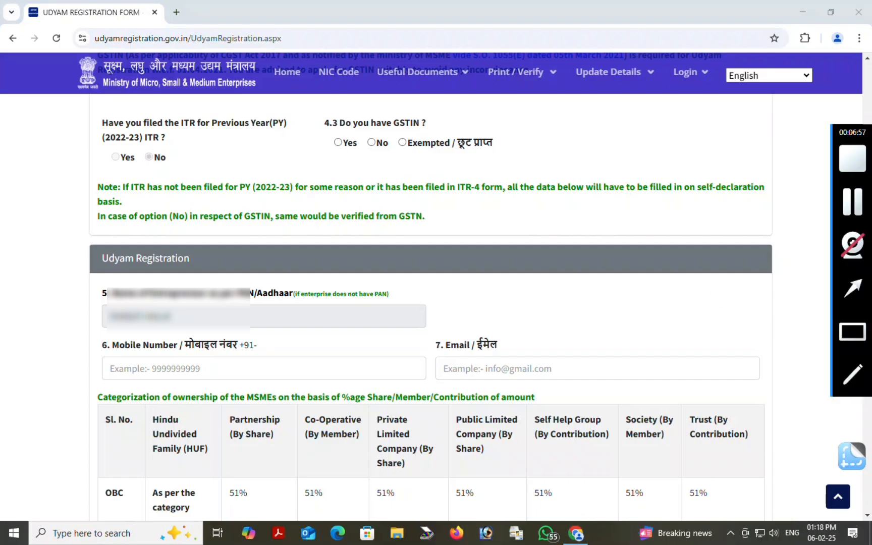
click(852, 332)
drag(311, 103, 507, 177)
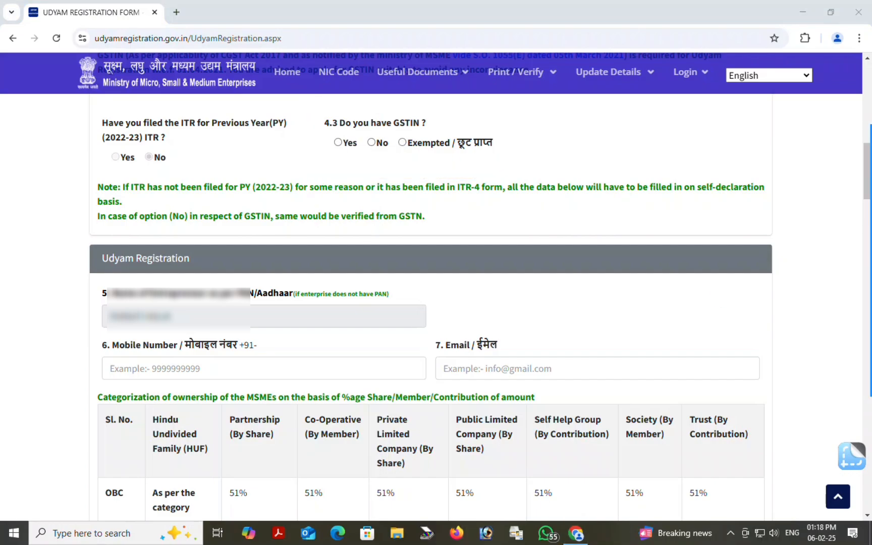
click(371, 142)
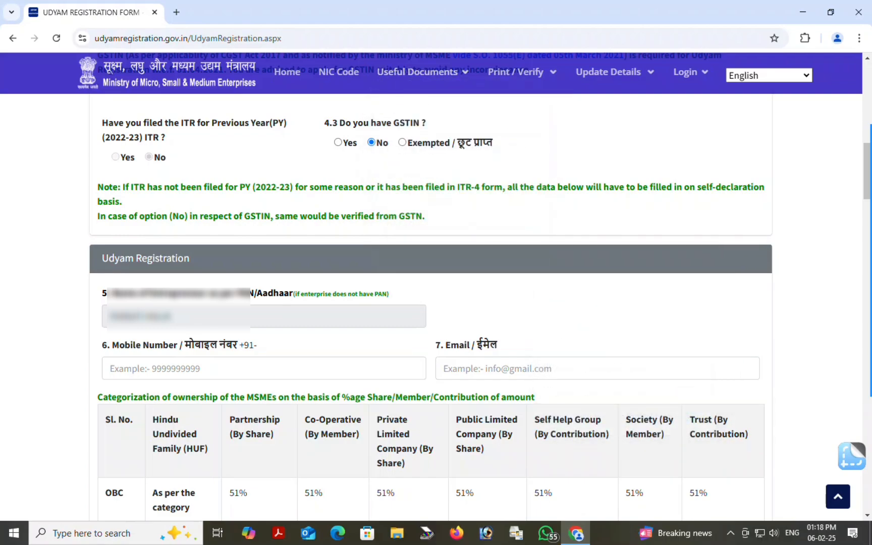
scroll(856, 327, down, 3)
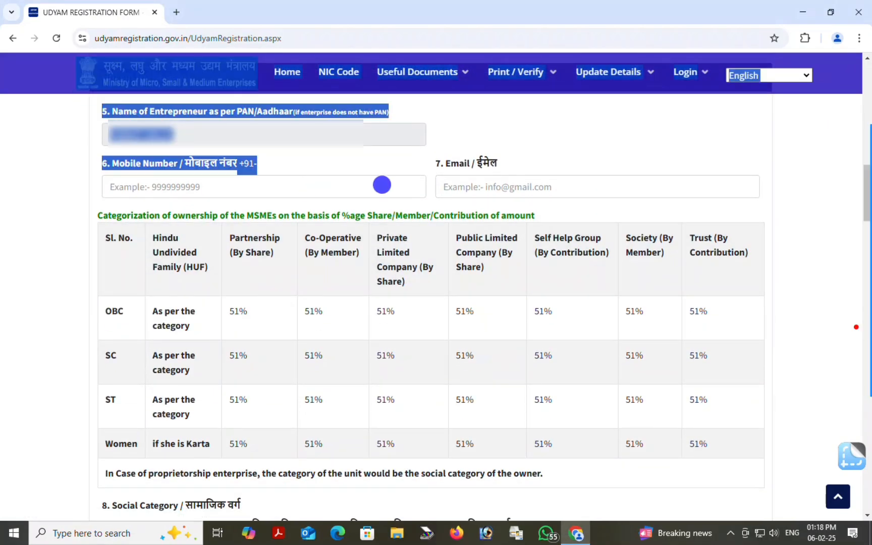
Enter the entrepreneur's mobile number in the Mobile Number field
click(381, 184)
click(856, 327)
drag(76, 100, 429, 161)
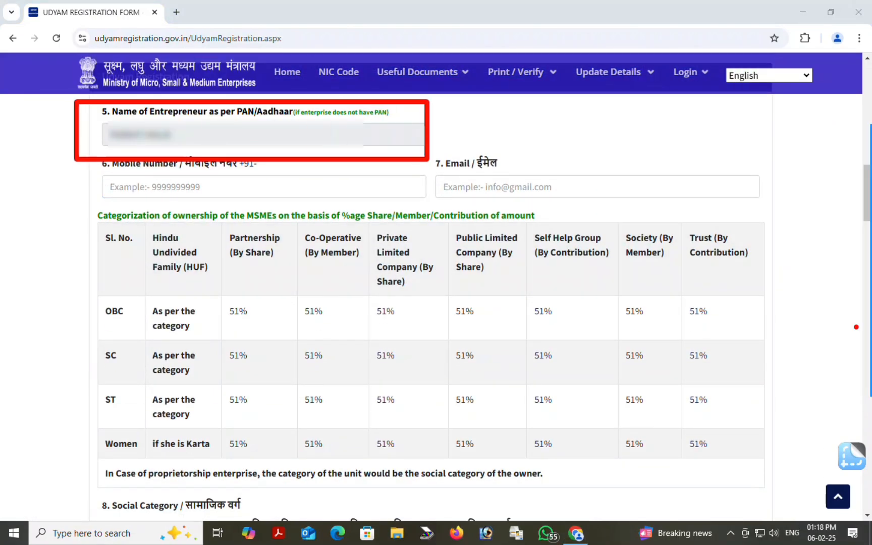
key(Escape)
click(854, 330)
drag(91, 152, 385, 205)
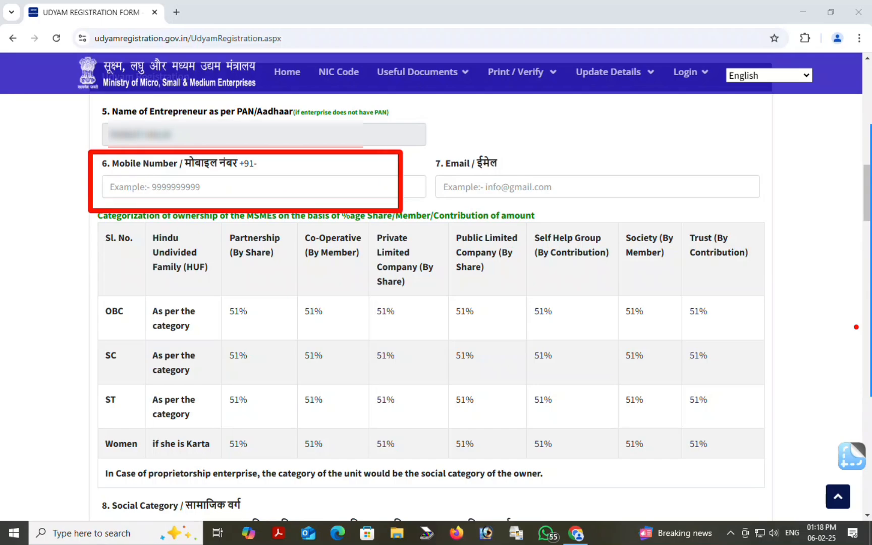
key(Escape)
text(8658)
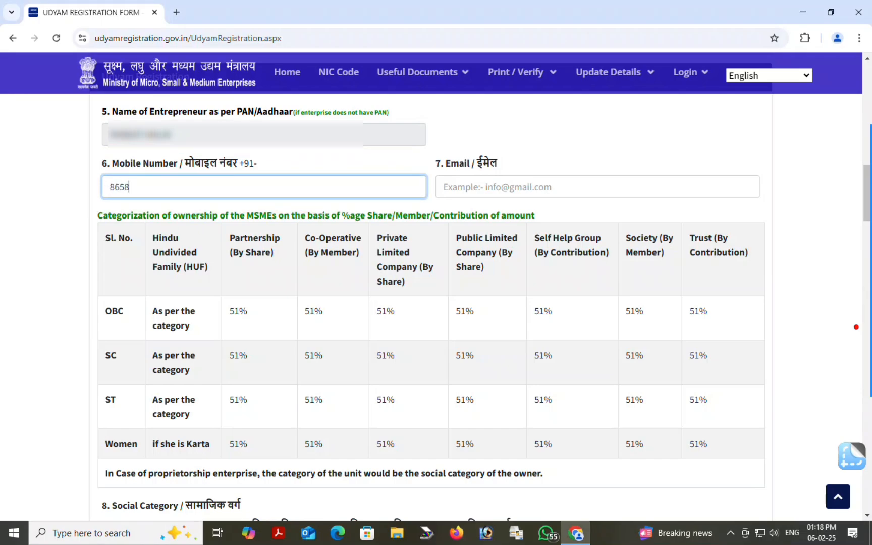
text(**)
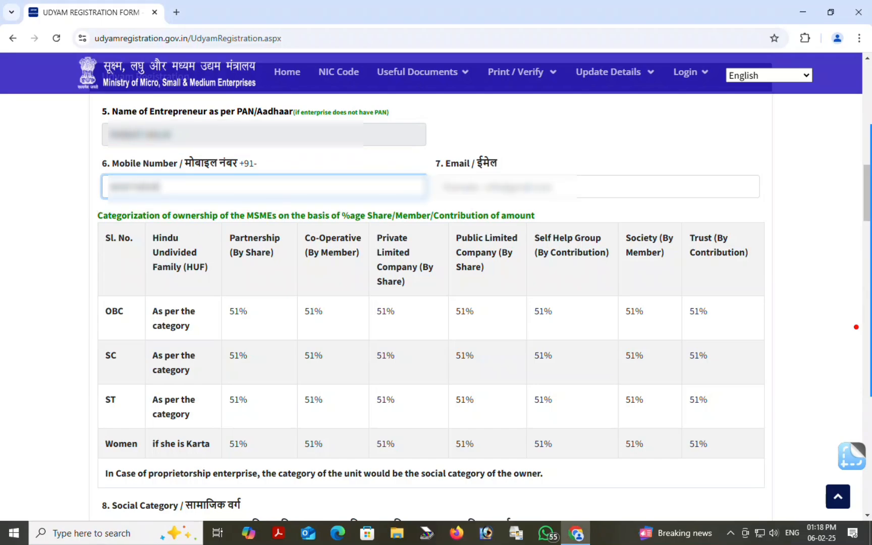
Fill in the entrepreneur's e-mail address in the Email field
click(854, 376)
drag(428, 150, 559, 212)
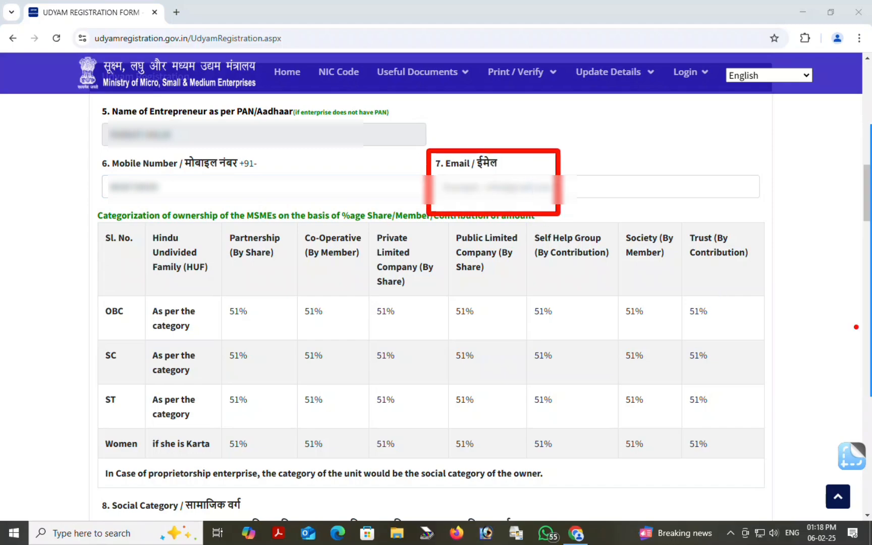
click(550, 188)
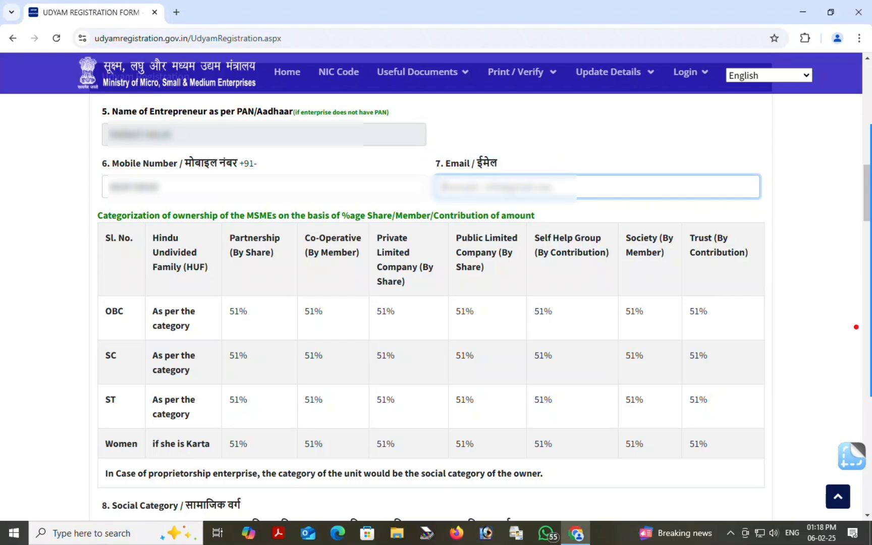
text(**)
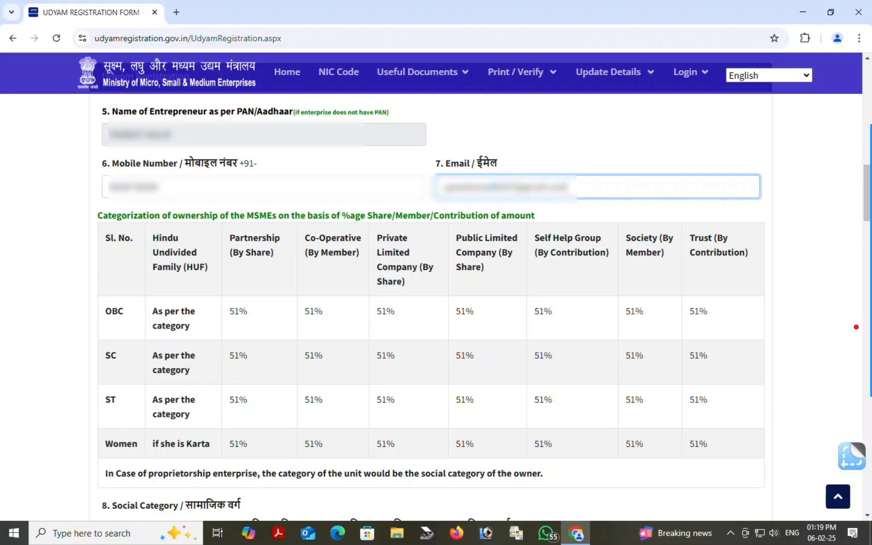
click(853, 376)
drag(75, 205, 832, 461)
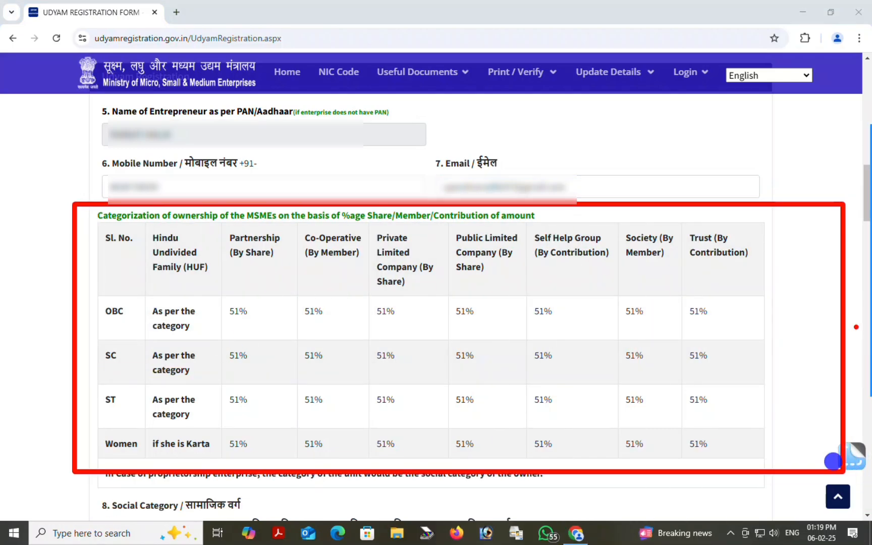
key(Escape)
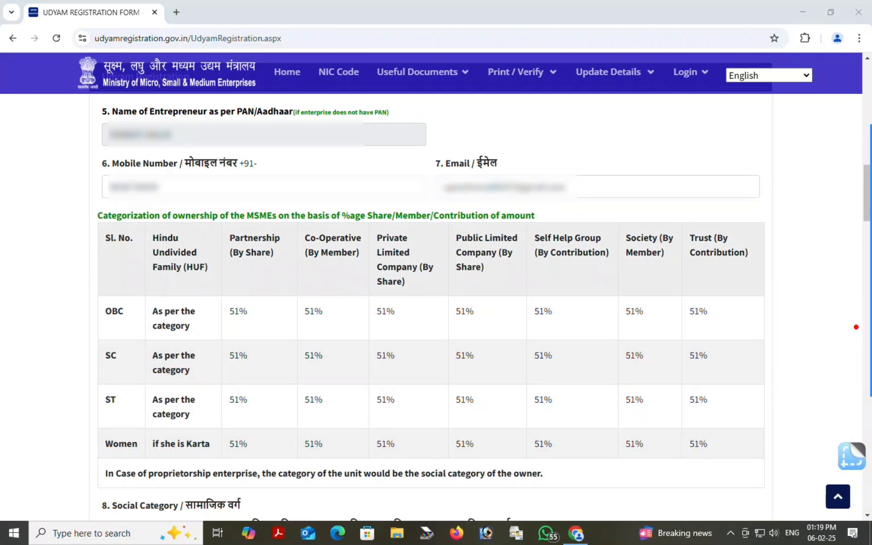
Mark SC under 8. Social Category and Female under 9. Gender
scroll(856, 326, down, 7)
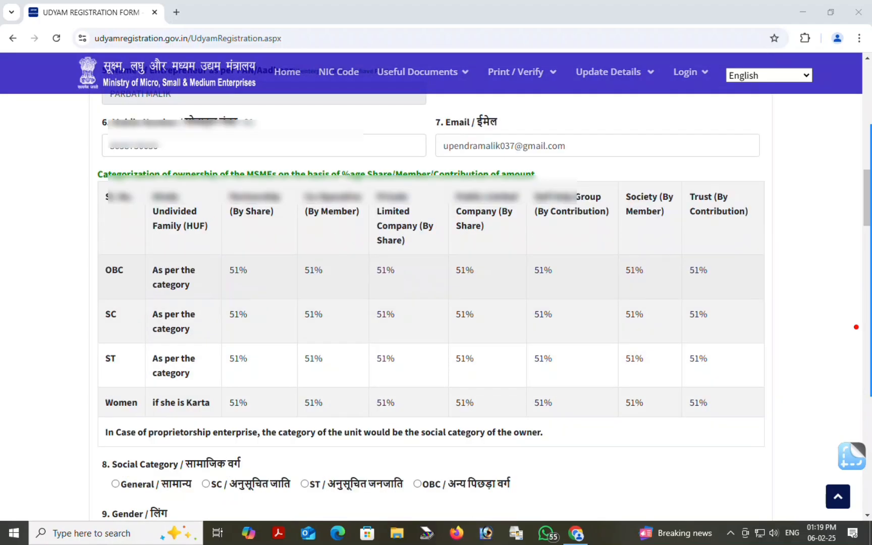
click(855, 329)
drag(85, 126, 546, 194)
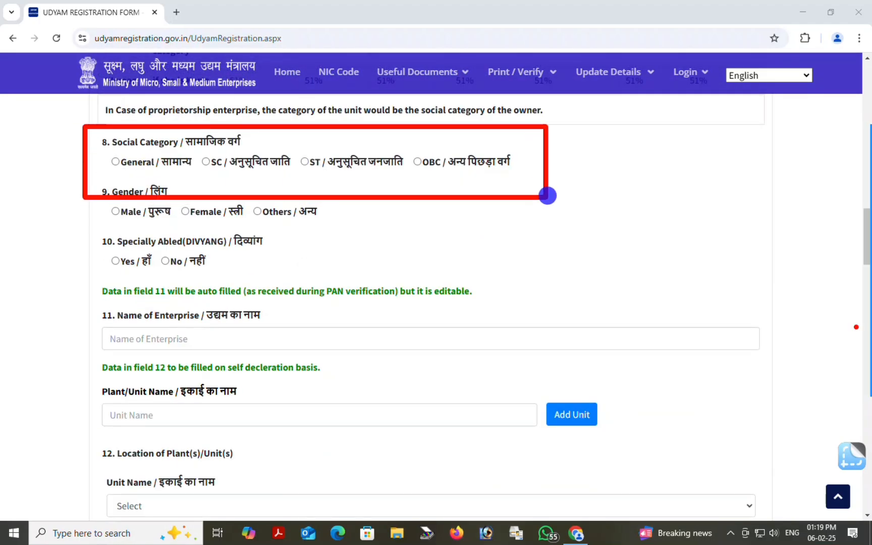
key(Escape)
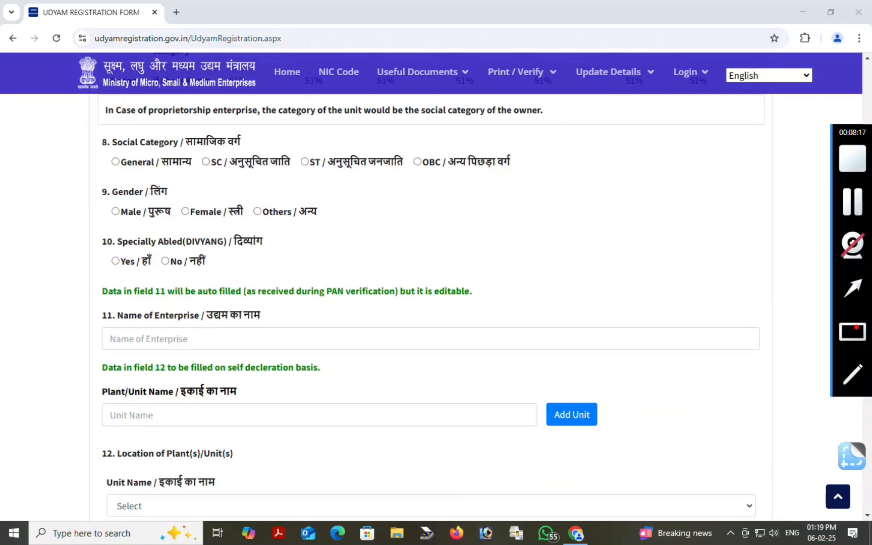
click(205, 162)
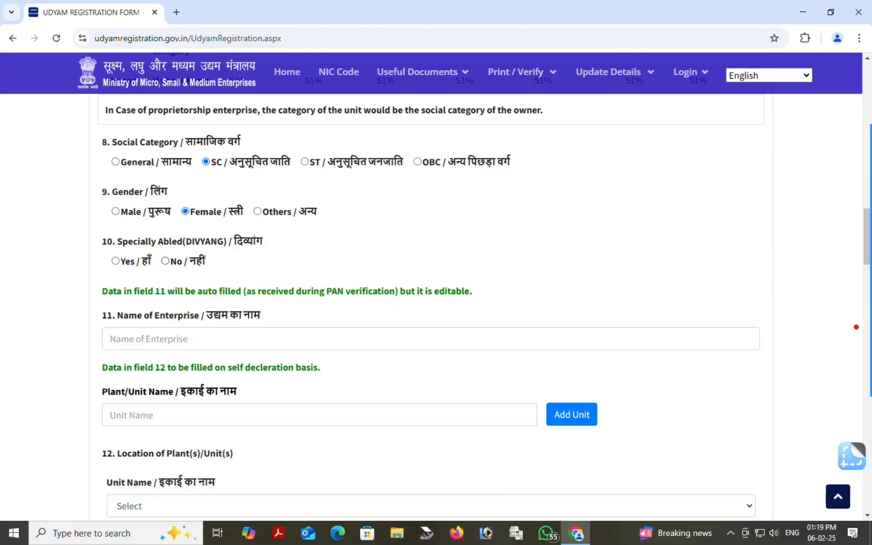
Paste the tailoring shop's business name into the '11. Name of Enterprise' box
scroll(359, 238, down, 3)
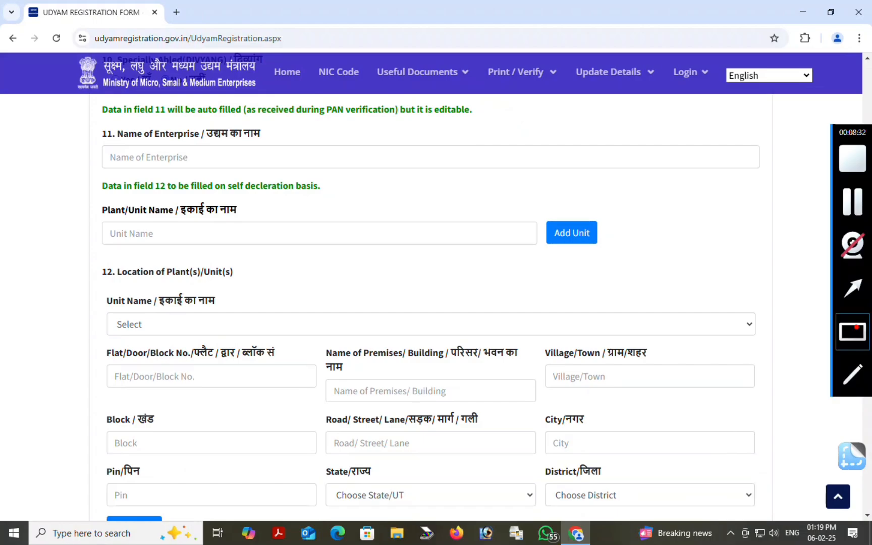
drag(84, 94, 204, 181)
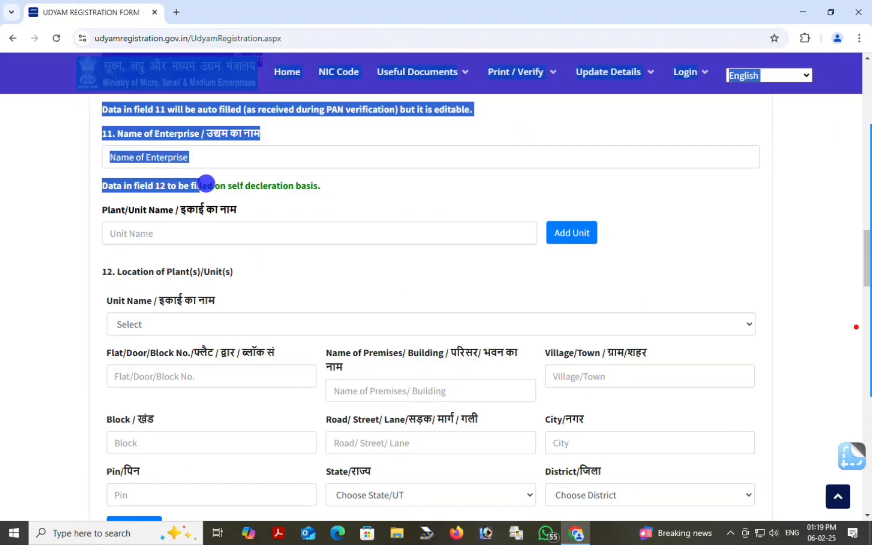
click(292, 184)
click(853, 332)
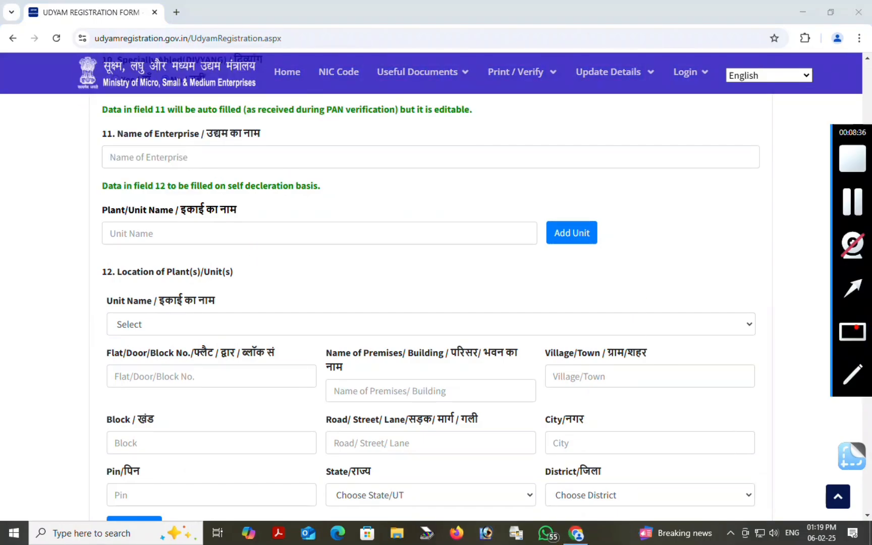
mouse_move(90, 114)
mouse_down()
mouse_move(233, 170)
mouse_move(327, 176)
mouse_up()
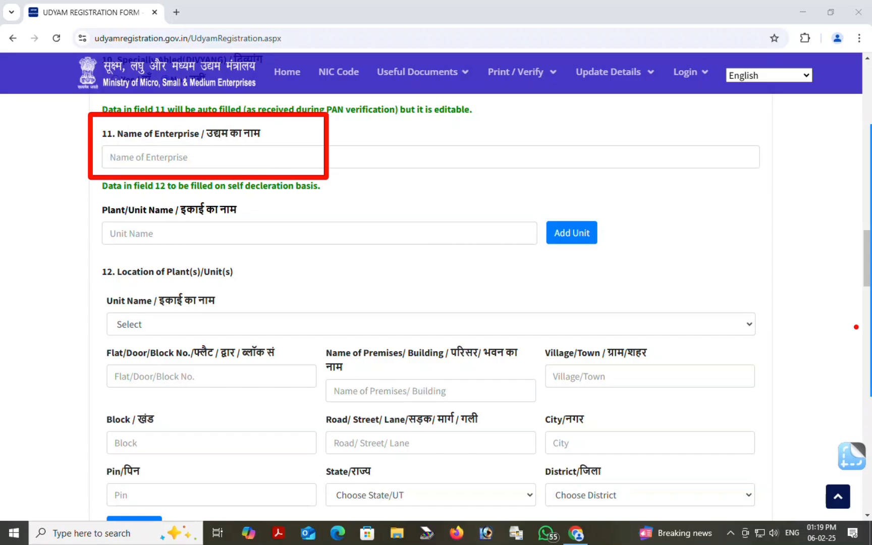
click(206, 154)
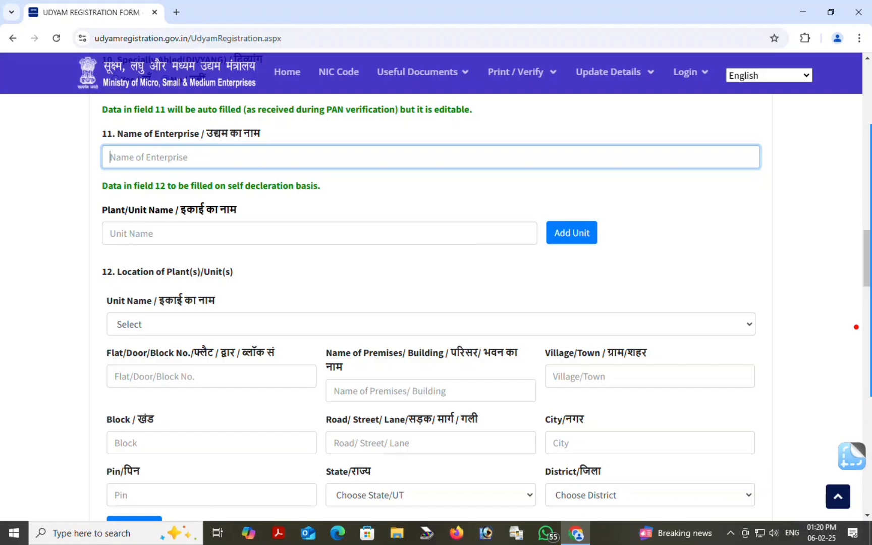
text(RITIKA TAILOR)
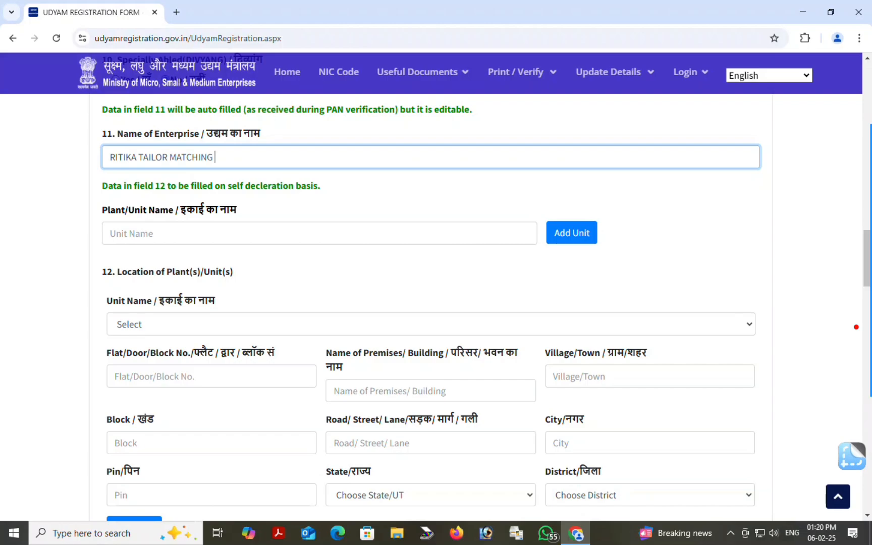
Copy the Name of Enterprise text into the Plant/Unit Name field
click(388, 192)
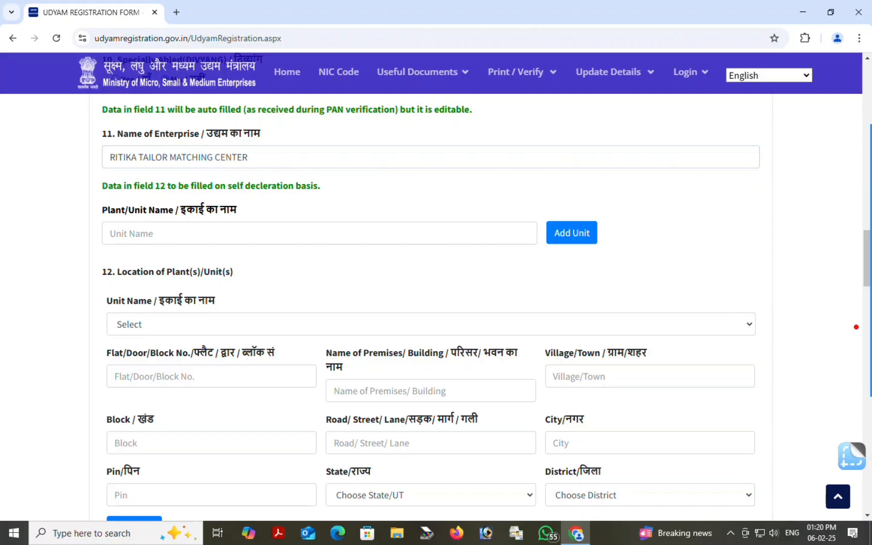
click(853, 331)
drag(87, 189, 241, 257)
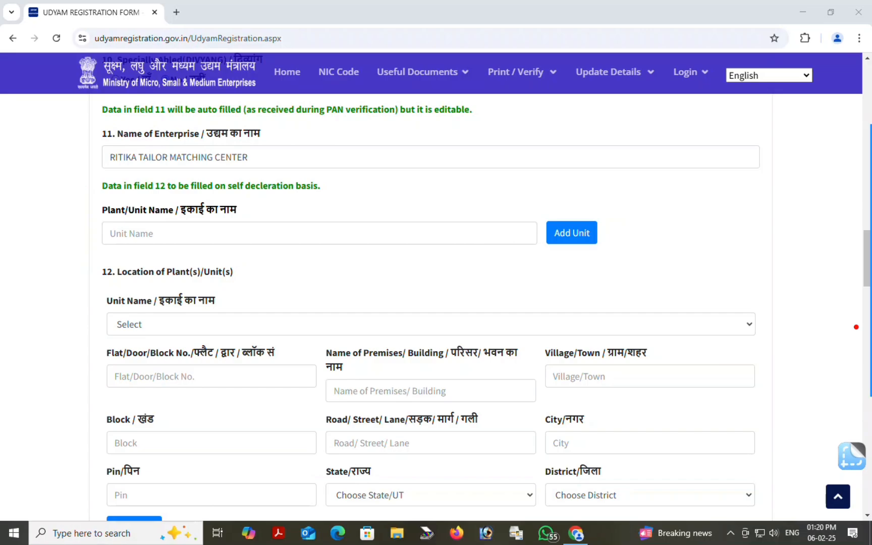
click(202, 233)
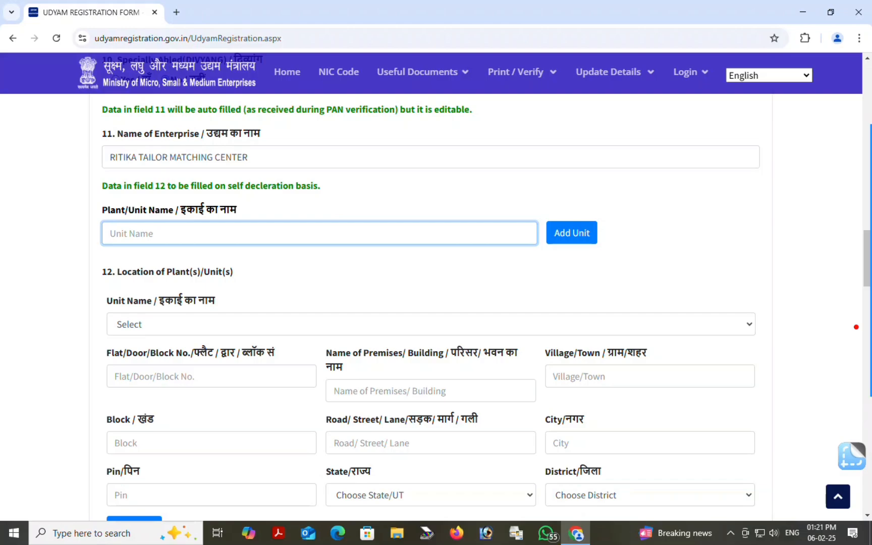
drag(250, 157, 101, 162)
right_click(144, 157)
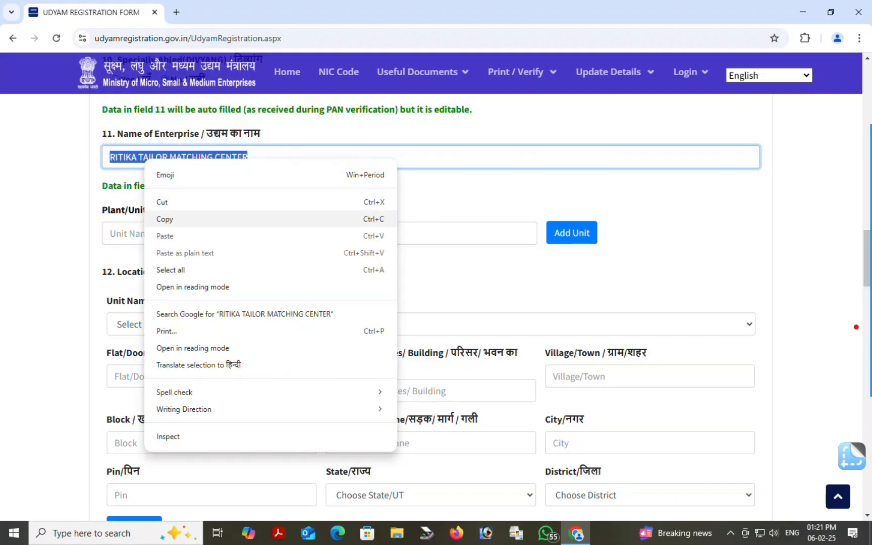
click(166, 218)
click(150, 234)
right_click(150, 234)
click(175, 351)
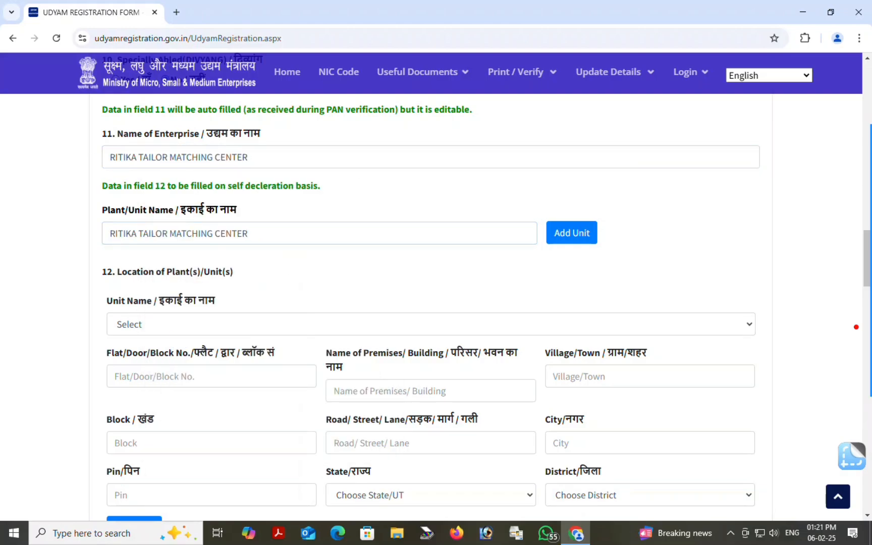
Add it as unit 1 in the plant/unit list
drag(578, 306, 573, 241)
click(572, 232)
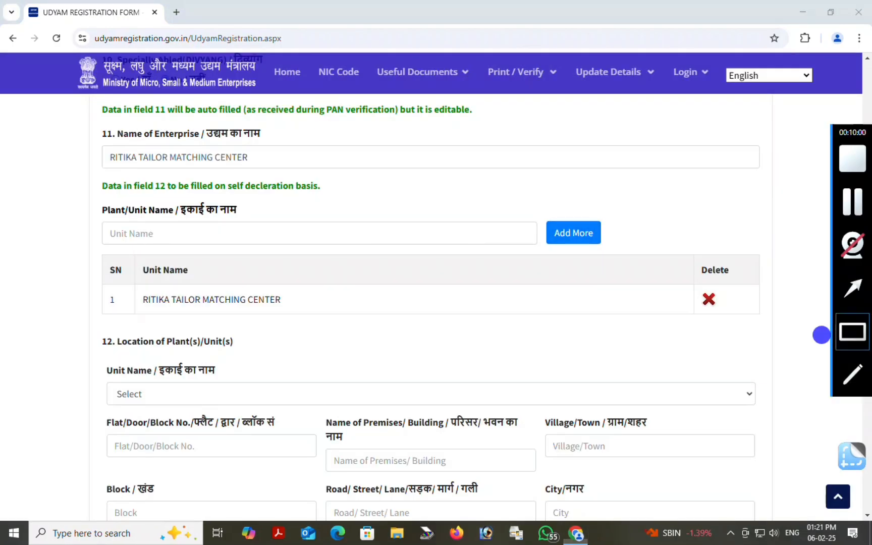
mouse_move(92, 264)
mouse_down()
mouse_move(253, 335)
mouse_move(428, 352)
mouse_up()
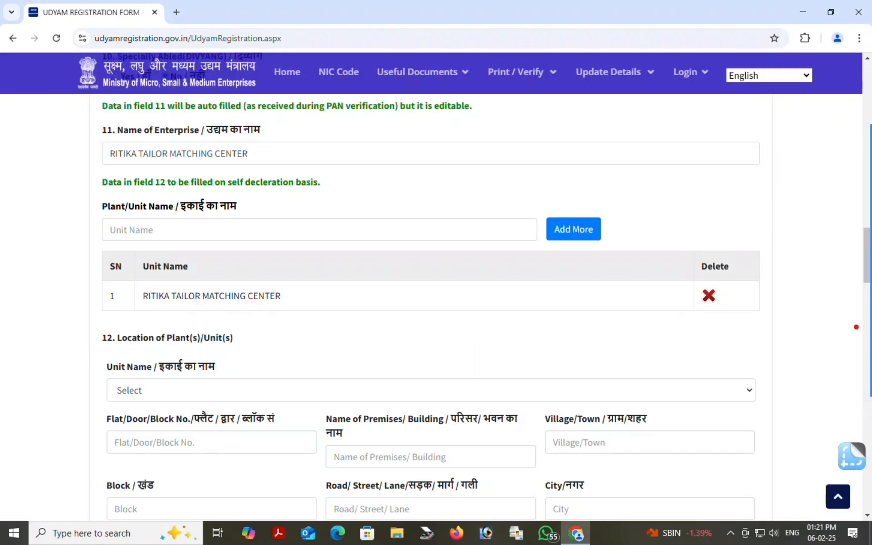
Select the enterprise's unit for this plant location
scroll(856, 327, down, 5)
scroll(856, 327, up, 1)
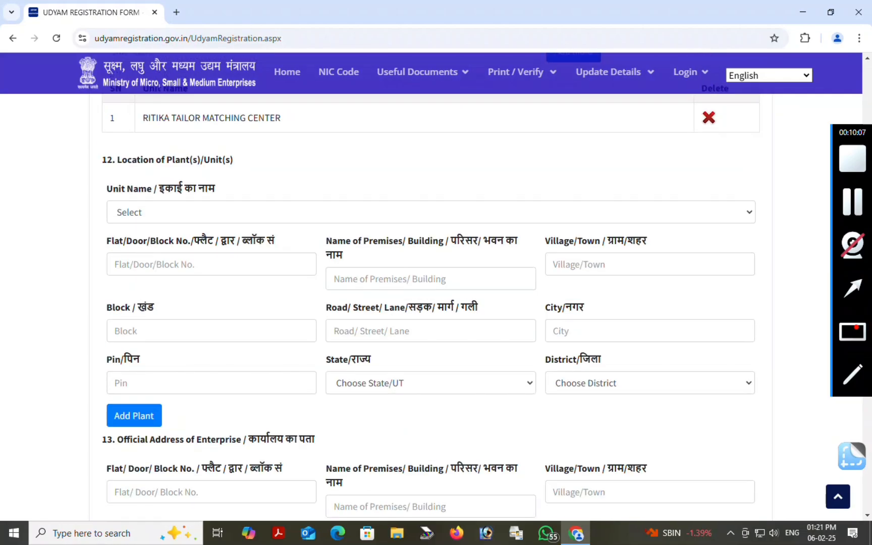
scroll(856, 327, down, 1)
click(857, 327)
drag(76, 94, 274, 135)
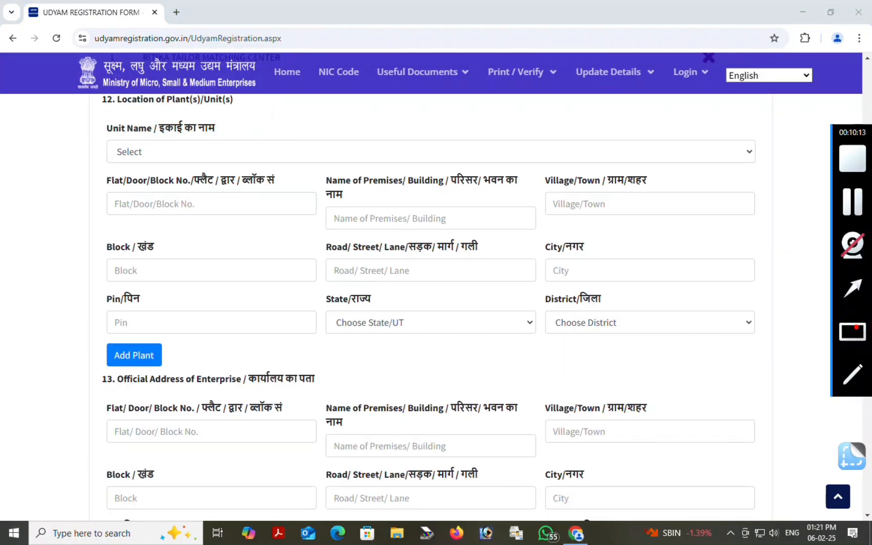
drag(102, 111, 825, 362)
drag(209, 212, 187, 156)
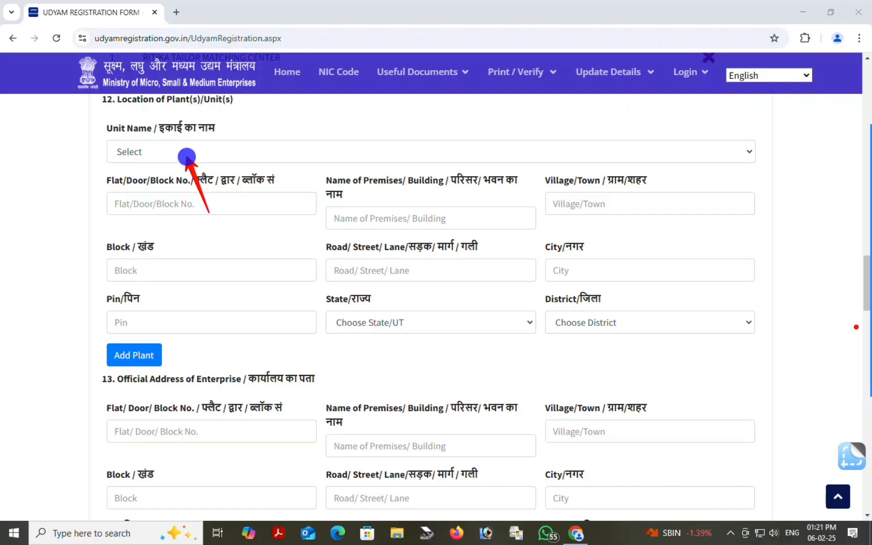
click(192, 151)
click(167, 190)
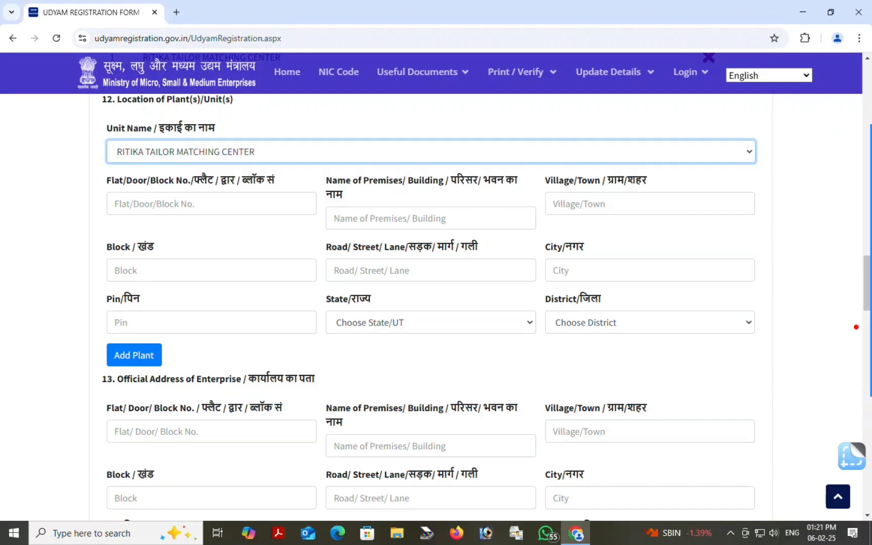
Enter plant flat 0000, building 00000000, village 00000000 and block BAHANAGA, and correct the city spelling
click(852, 331)
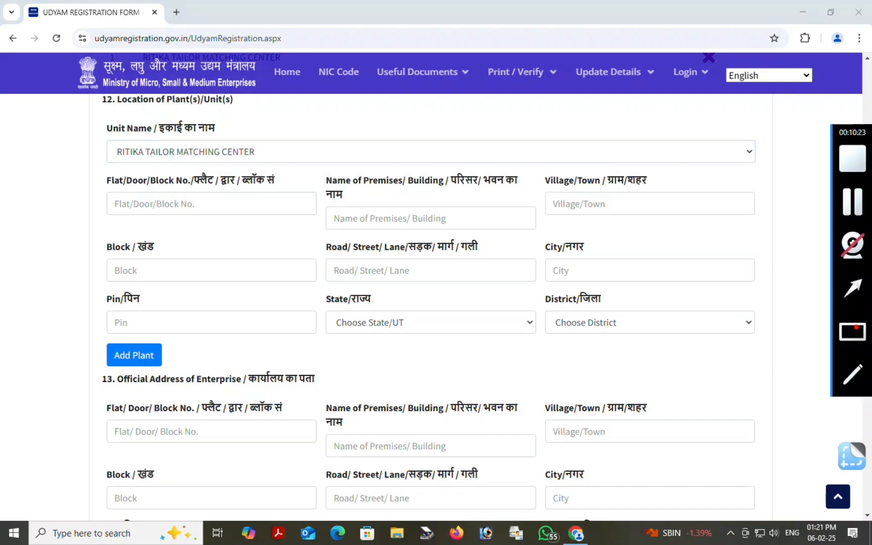
mouse_move(82, 169)
mouse_down()
mouse_move(248, 216)
mouse_move(515, 238)
mouse_move(763, 343)
mouse_up()
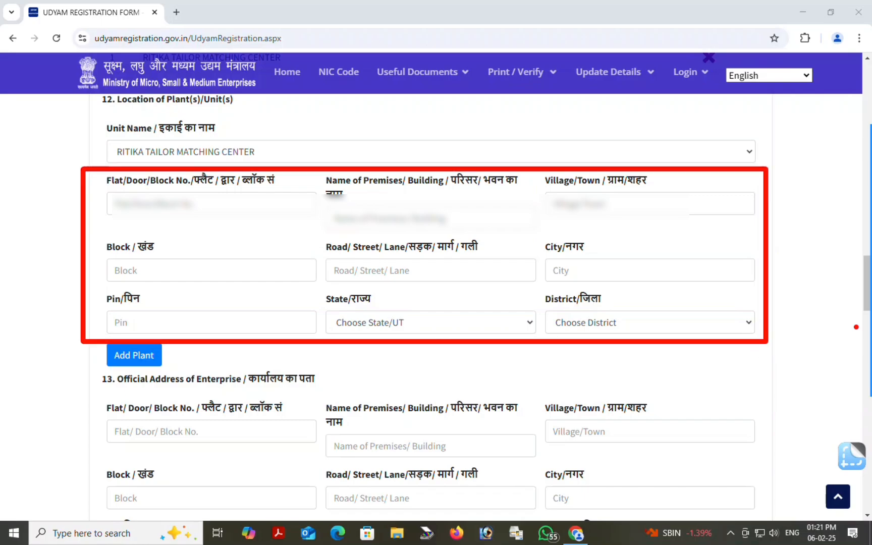
click(173, 197)
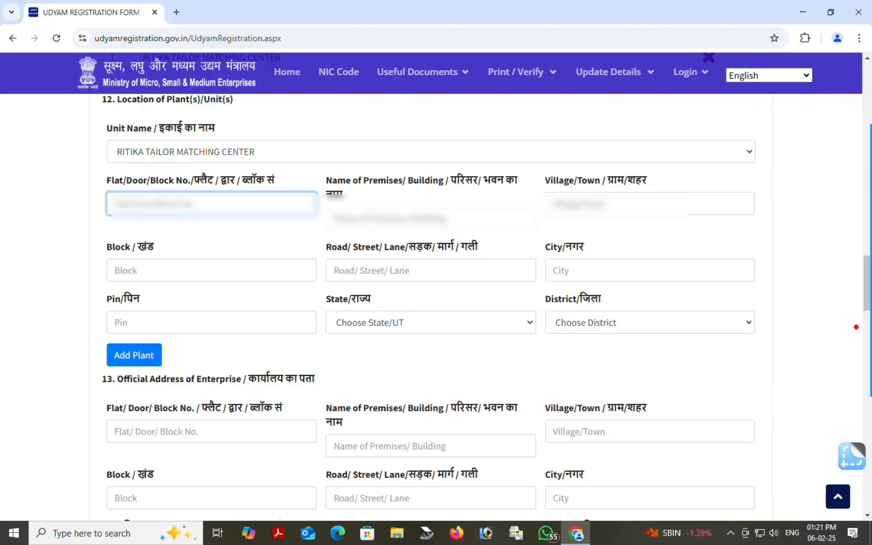
text(0000)
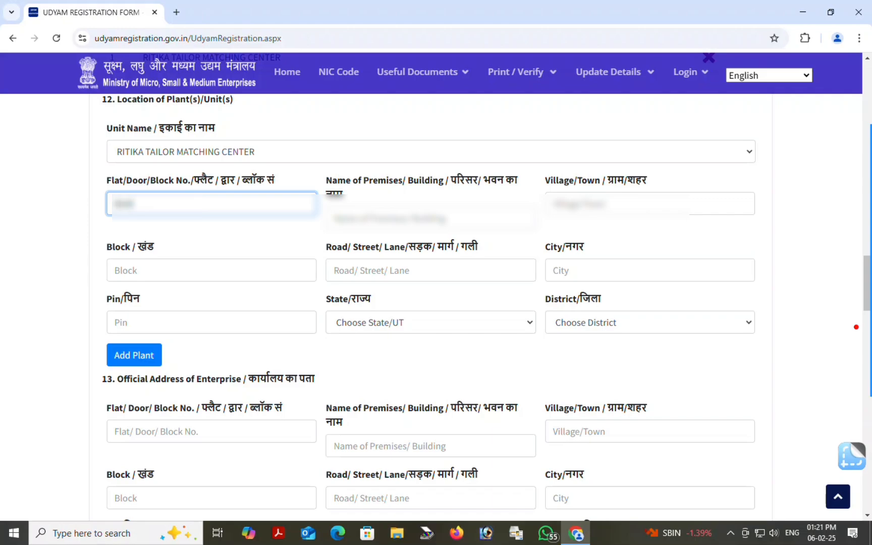
key(Tab)
text(00000000)
key(Tab)
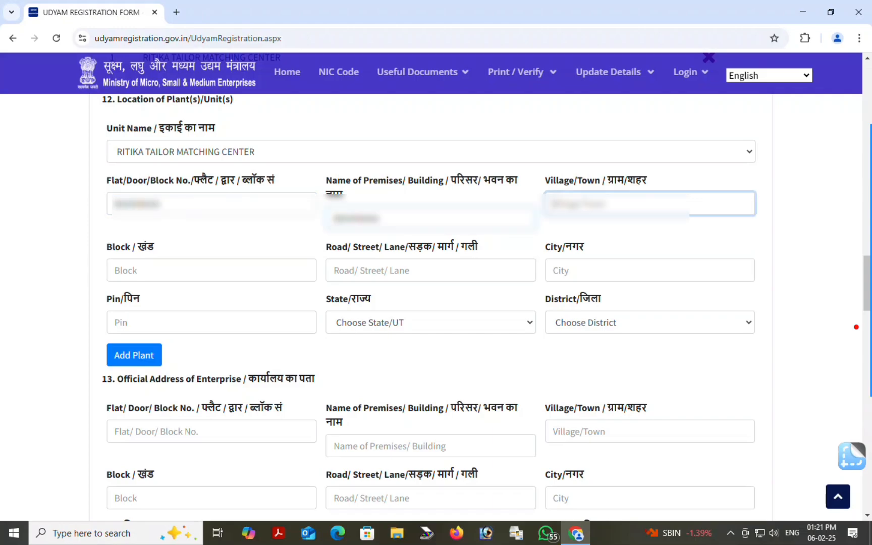
text(00000000)
key(Tab)
text(BAHANAG)
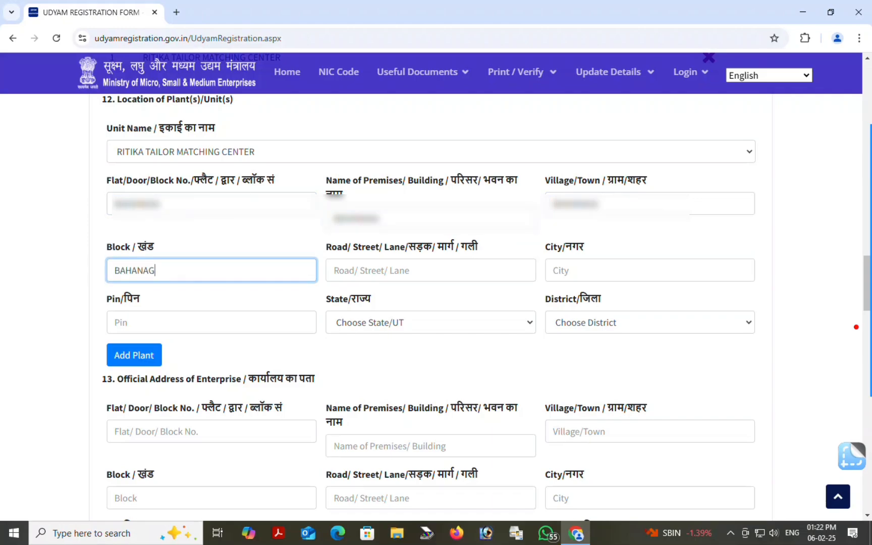
text(A)
key(Tab)
text(BAHANAGA)
key(Tab)
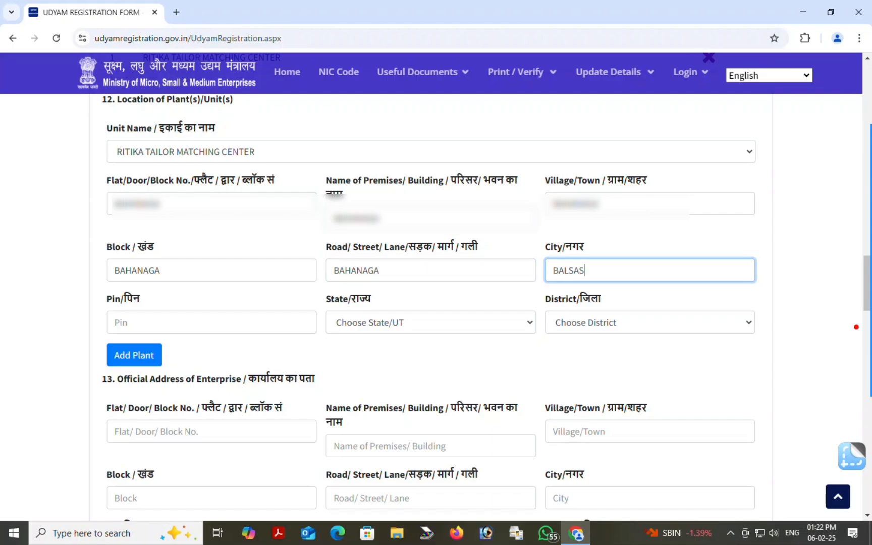
click(568, 270)
key(BackSpace)
key(Tab)
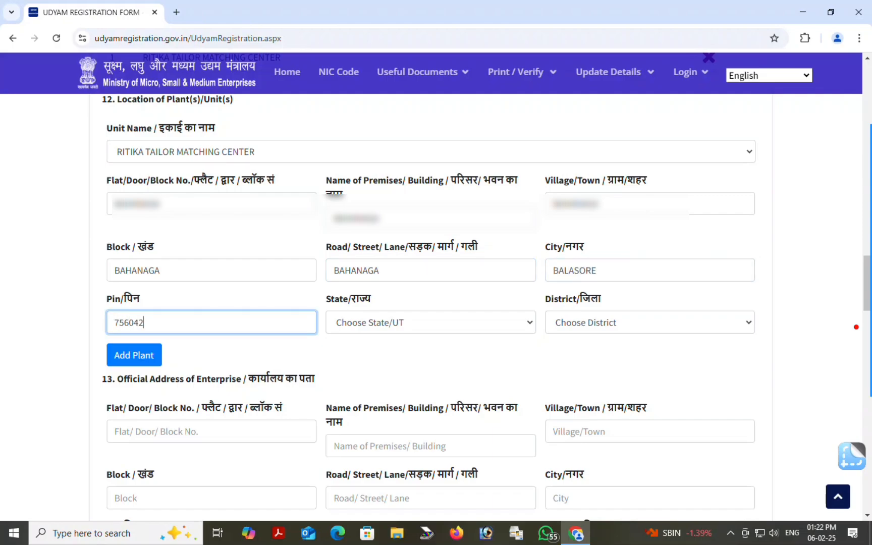
Set state ODISHA and district BALESHWAR, then add the plant location to the table
click(416, 321)
click(417, 321)
click(416, 322)
scroll(416, 197, down, 5)
click(404, 108)
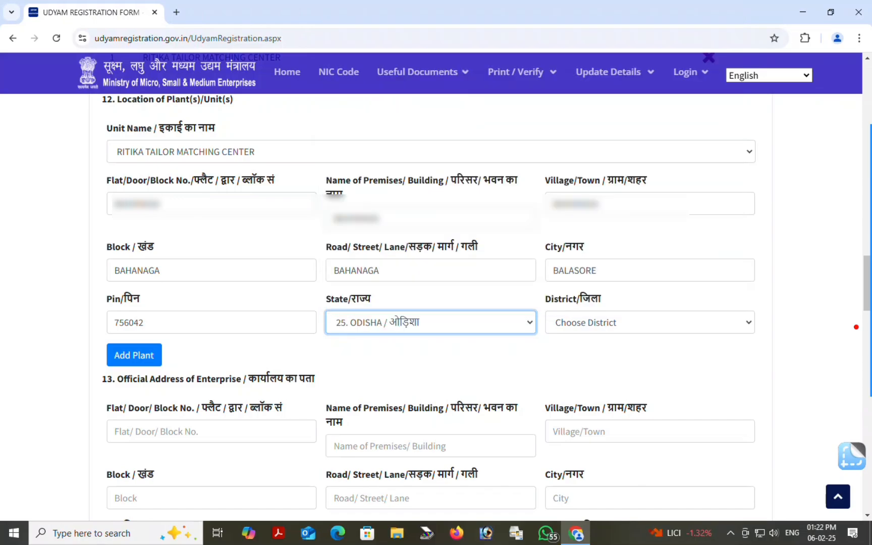
click(608, 323)
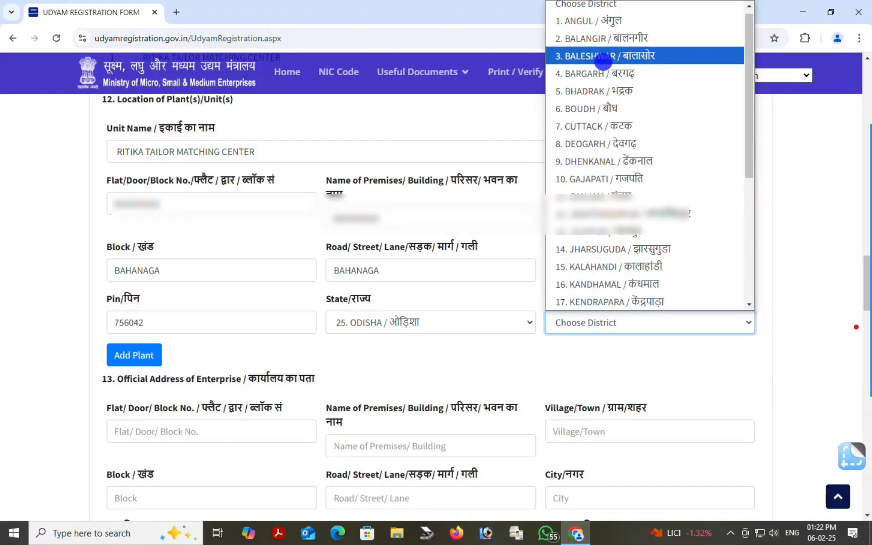
click(603, 61)
drag(191, 418, 147, 355)
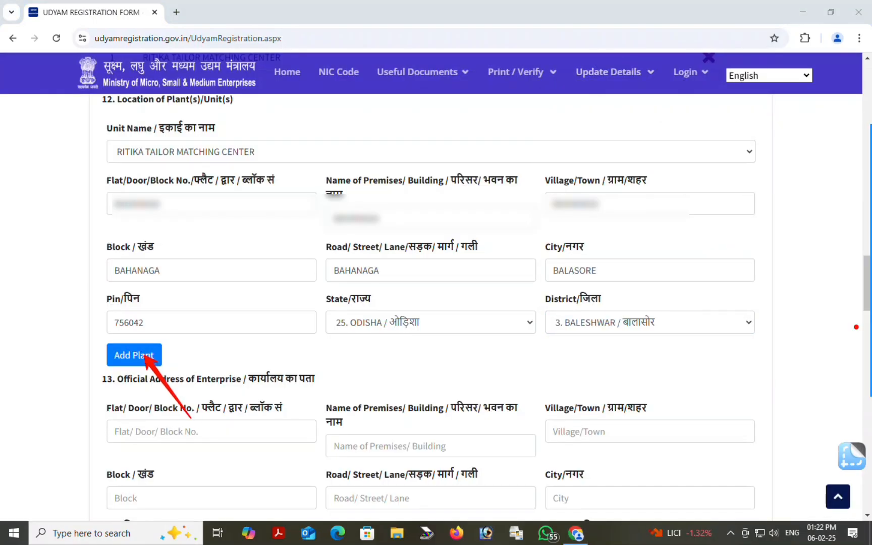
click(132, 355)
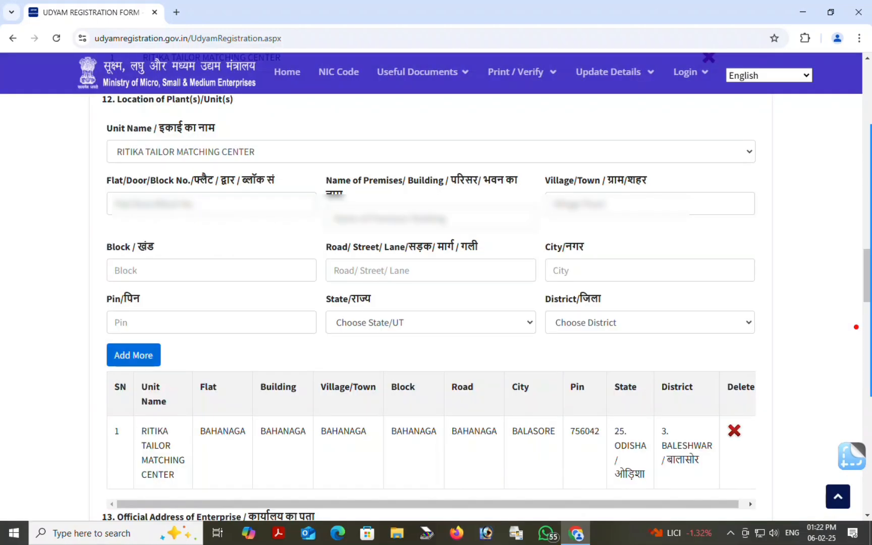
scroll(431, 303, down, 3)
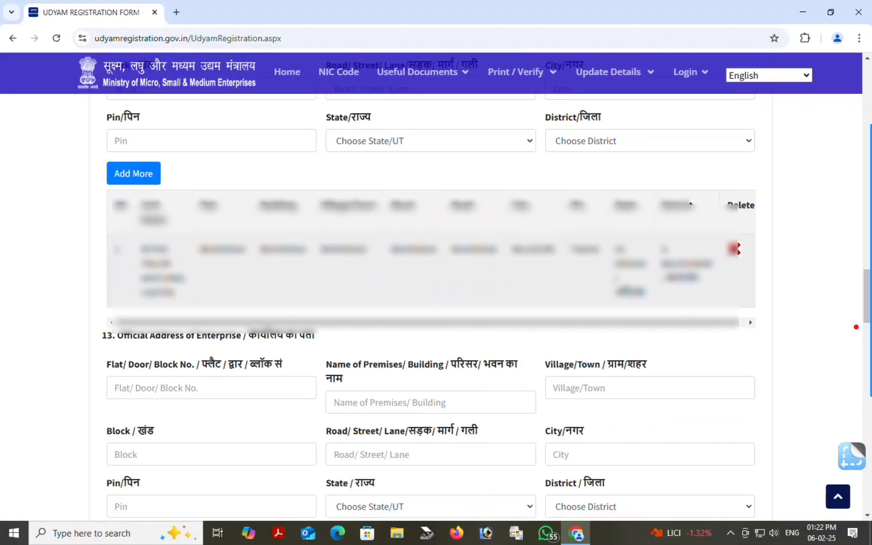
scroll(431, 302, down, 3)
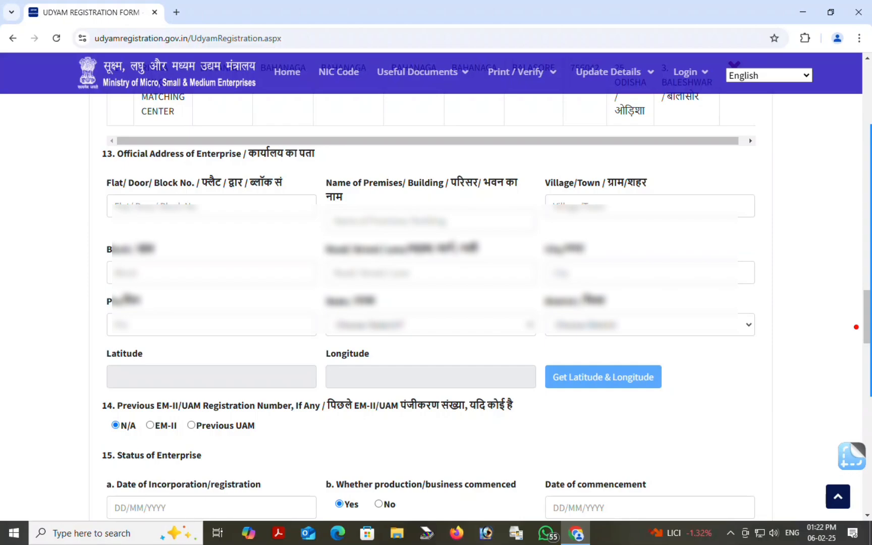
mouse_move(853, 289)
click(854, 330)
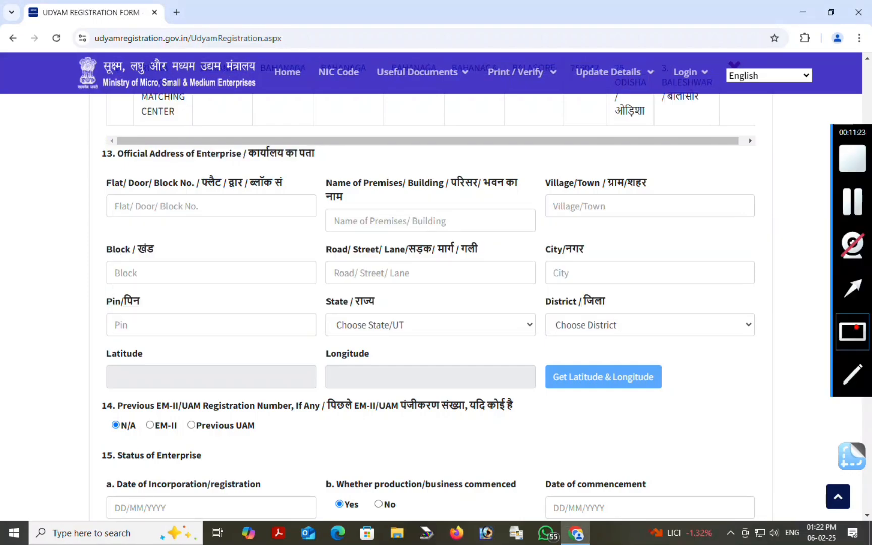
mouse_move(86, 128)
mouse_down()
mouse_move(311, 179)
mouse_move(331, 172)
mouse_up()
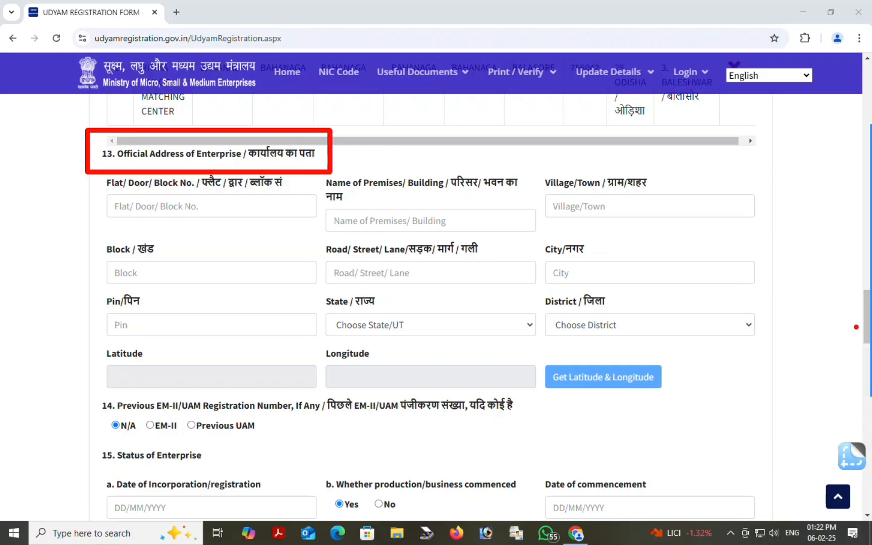
click(208, 205)
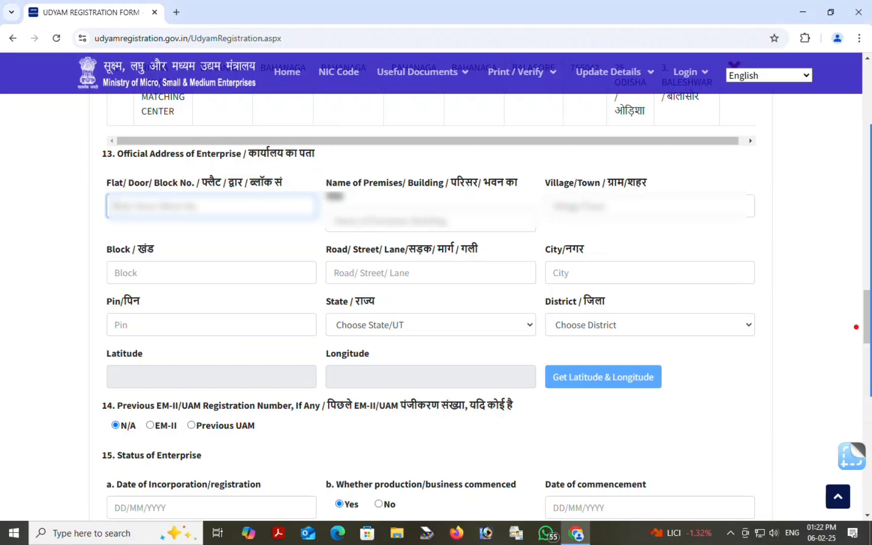
text(B)
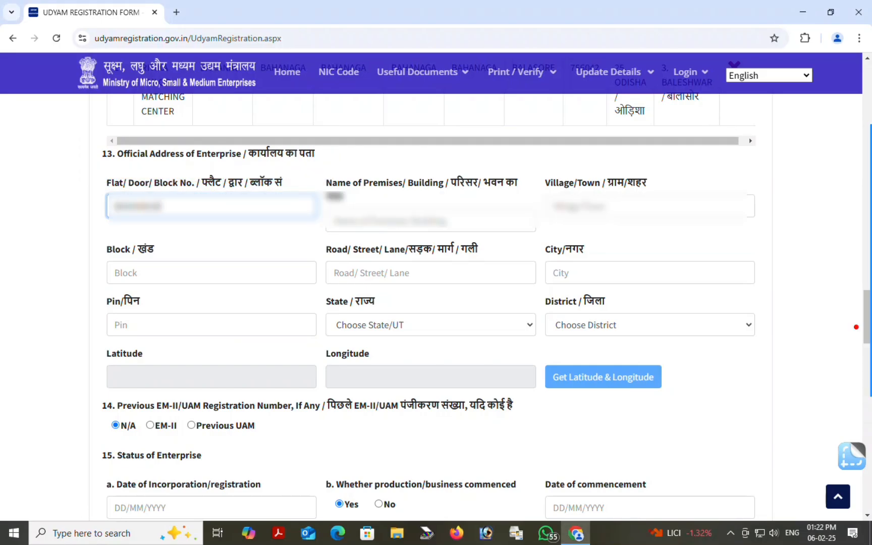
key(Tab)
text(12)
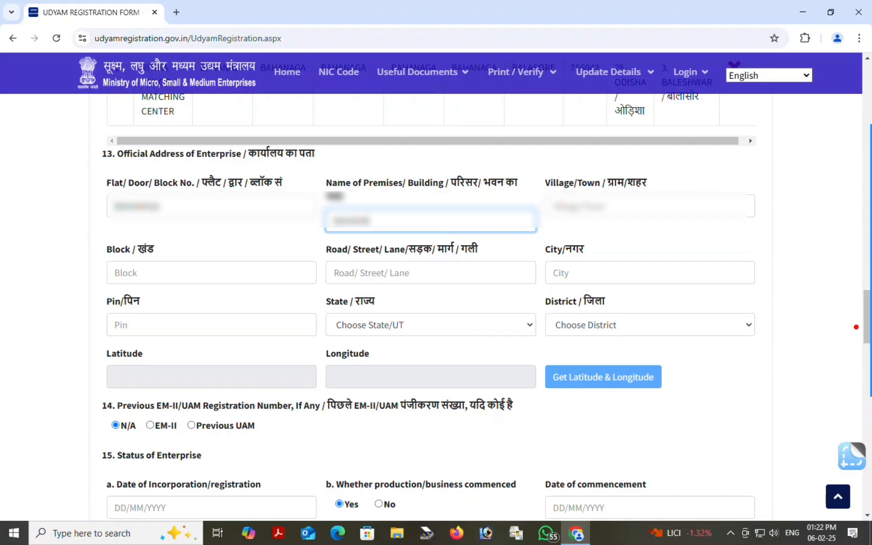
key(Tab)
text(B)
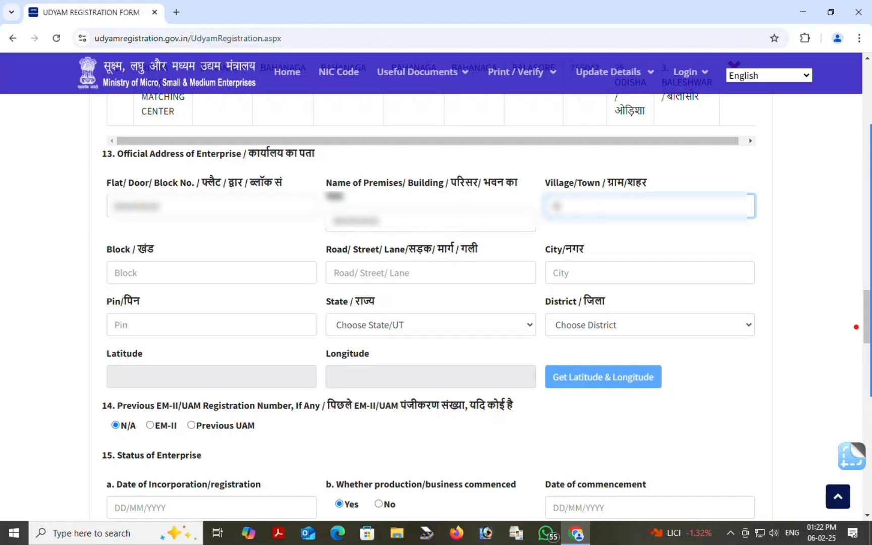
text(BAHANAGA)
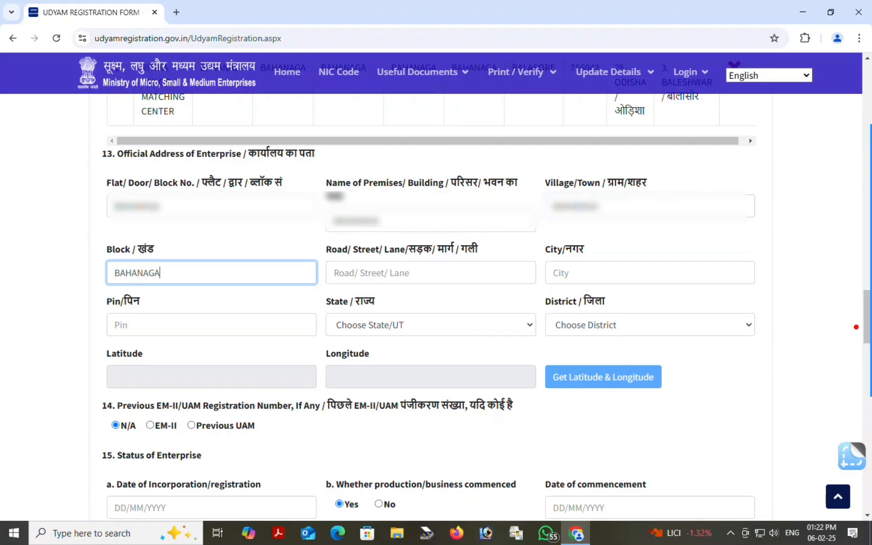
Enter road BAHANAGA, city BALASORE with the typo fixed, and PIN 756042
key(Tab)
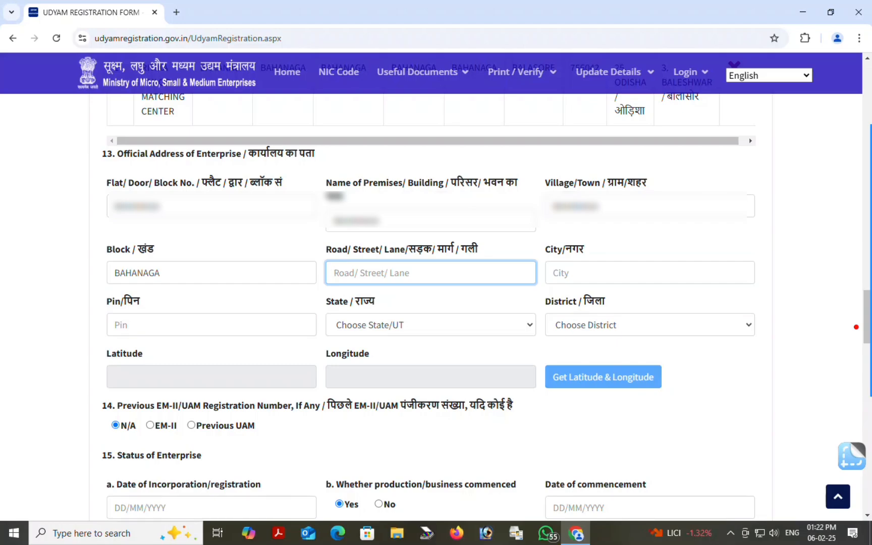
text(BAHANAGA)
key(Tab)
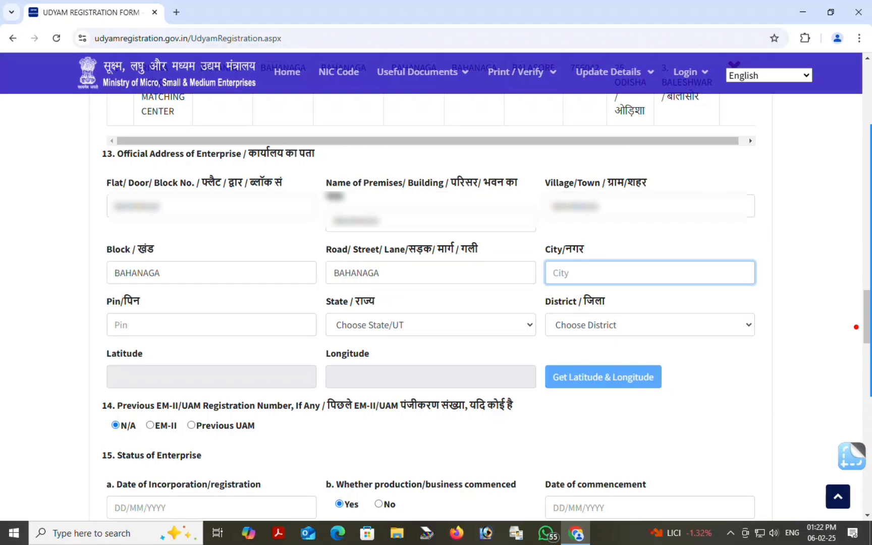
text(BALSASORE)
click(568, 273)
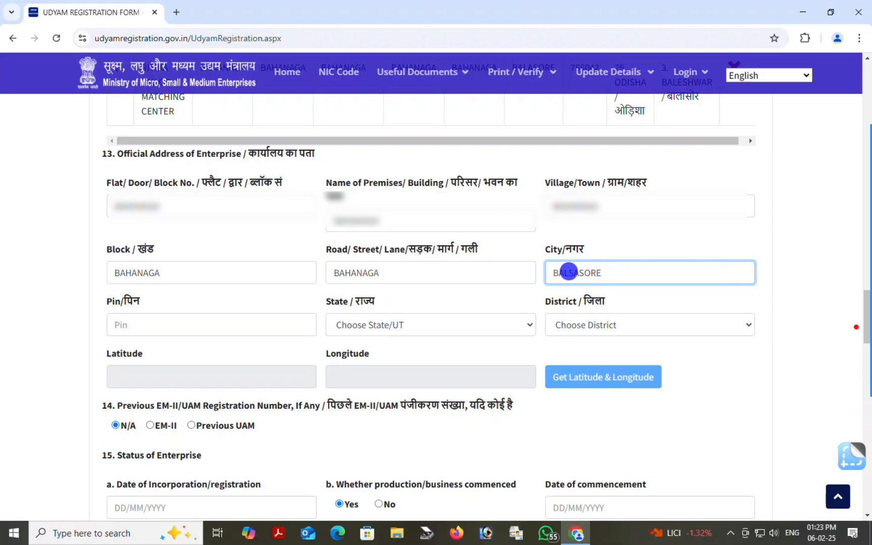
key(Delete)
click(159, 320)
text(756042)
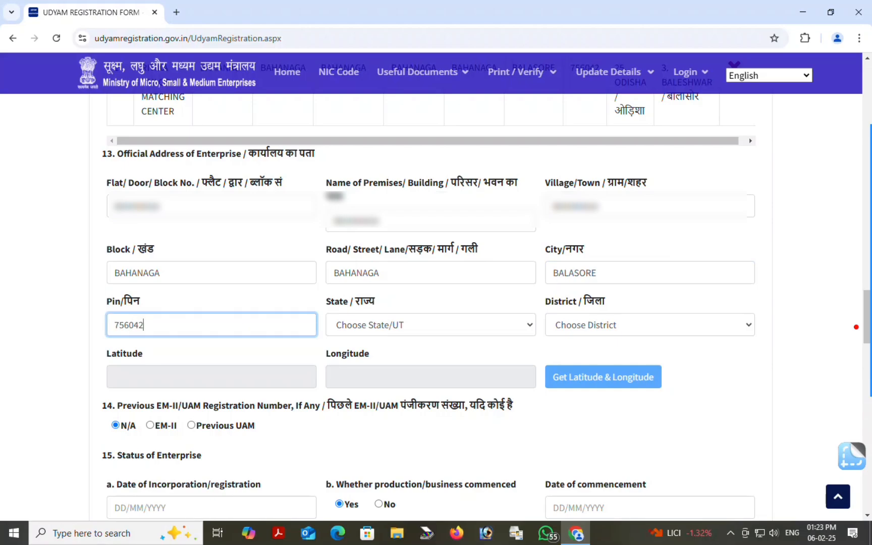
Choose ODISHA as the office state and BALESHWAR as the district
click(384, 324)
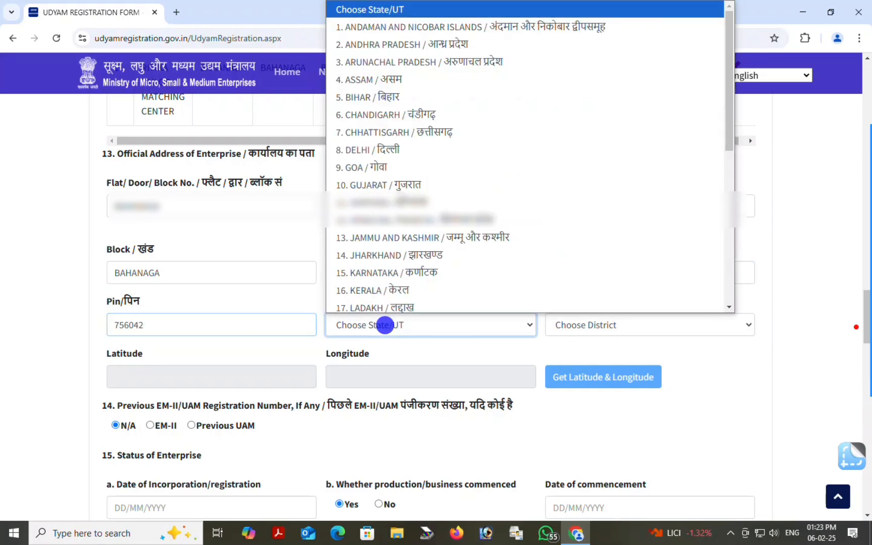
scroll(426, 202, down, 5)
click(426, 110)
click(607, 325)
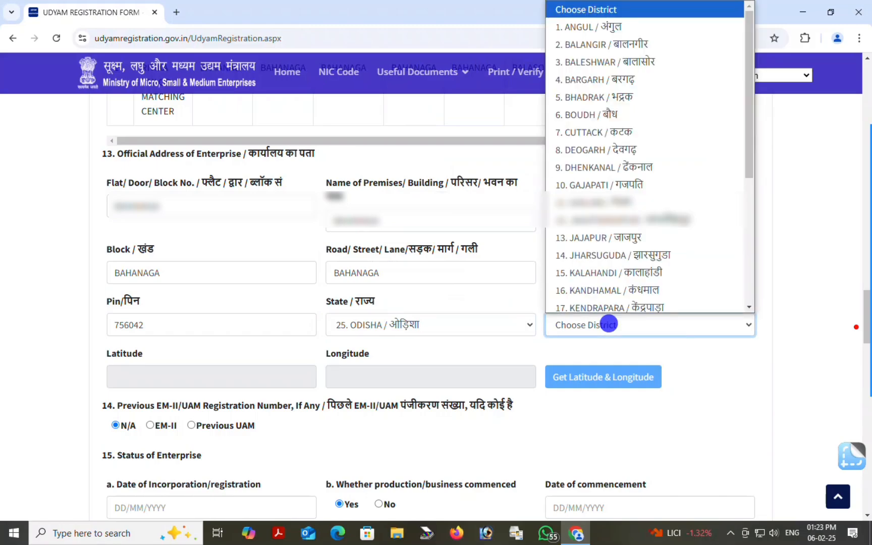
click(636, 57)
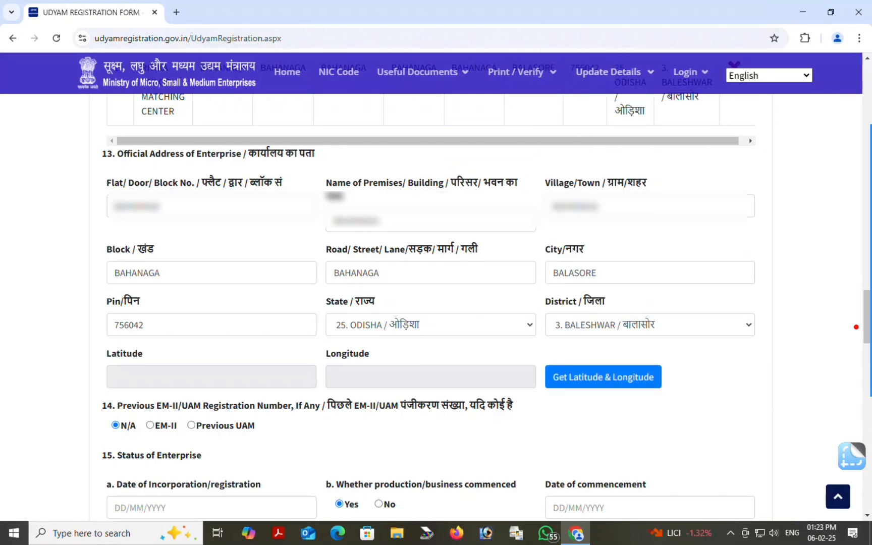
mouse_move(856, 327)
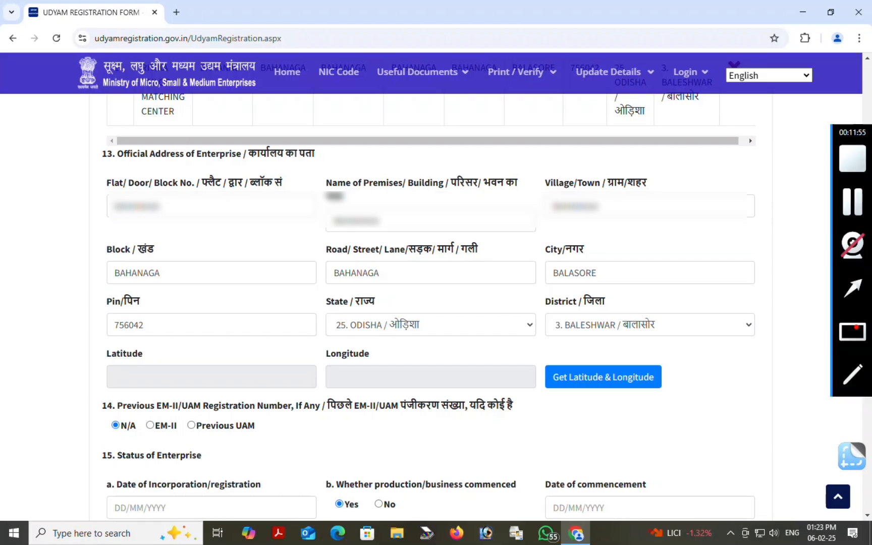
drag(87, 342, 688, 400)
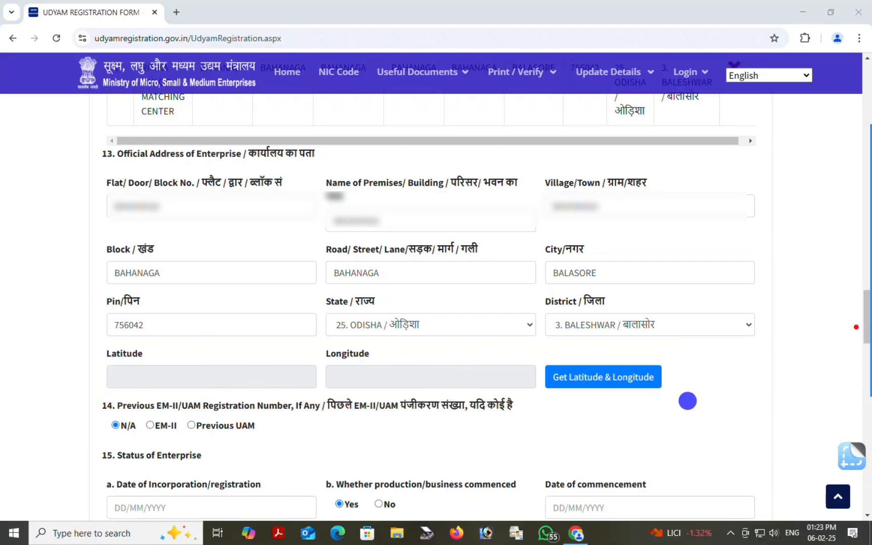
mouse_move(852, 332)
click(853, 289)
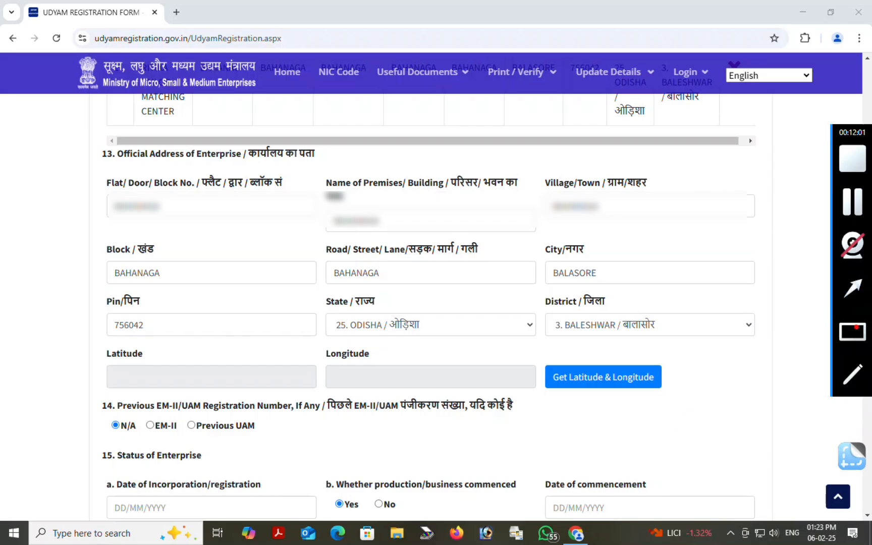
drag(691, 428, 631, 397)
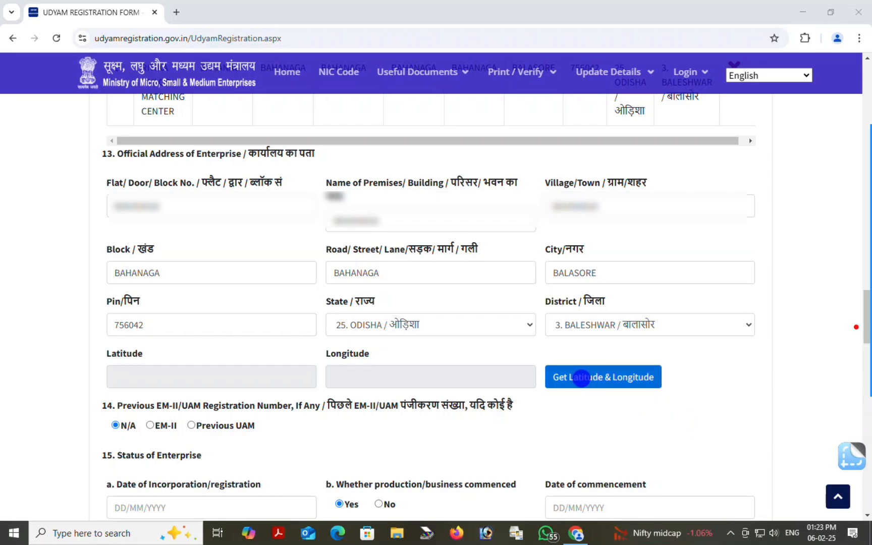
Open the geo-tagging map and zoom in on Bahanaga near Baleswar
click(581, 379)
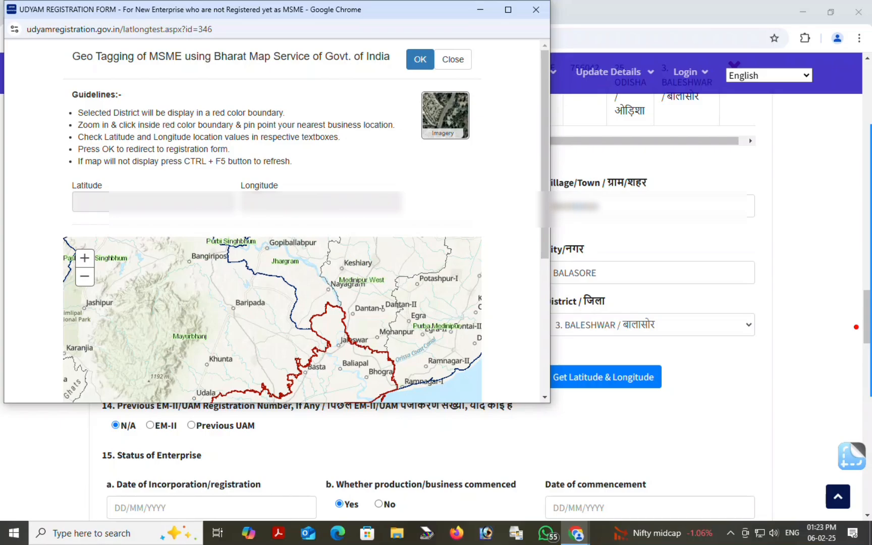
drag(302, 386, 356, 296)
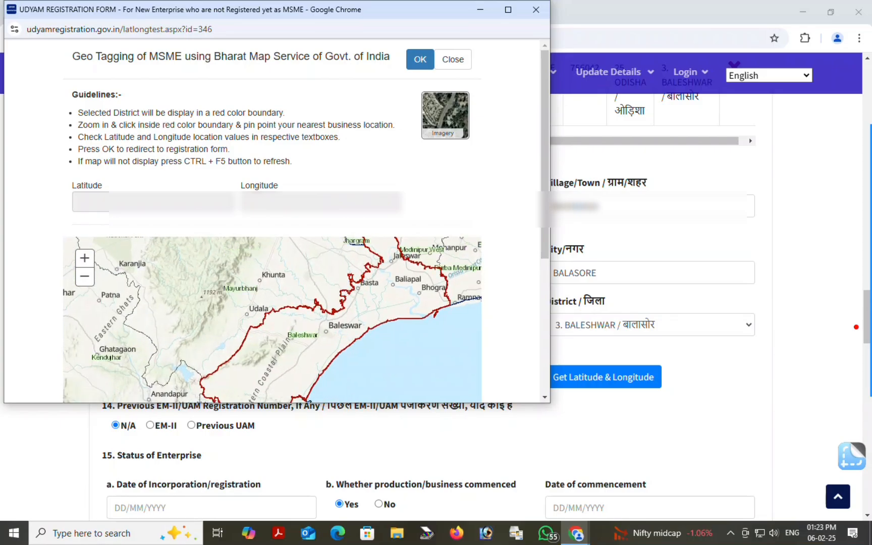
drag(294, 371, 302, 302)
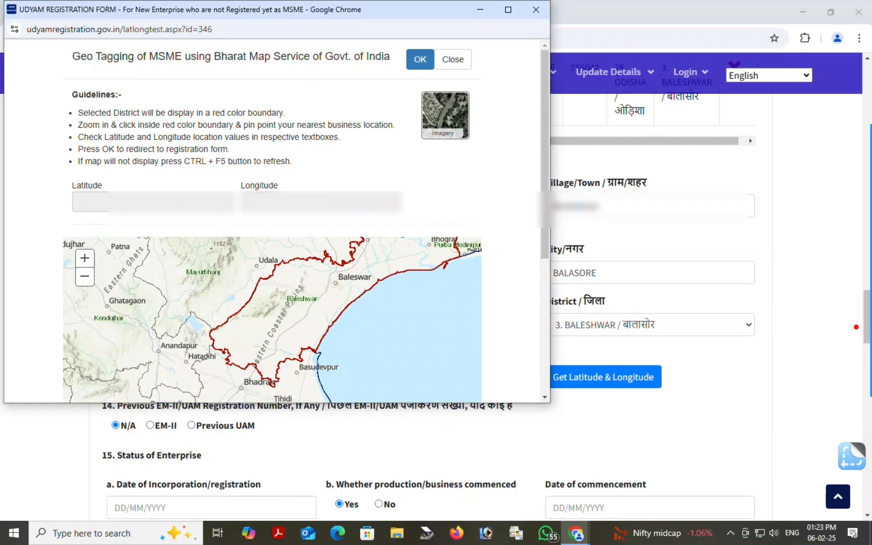
drag(394, 253, 350, 306)
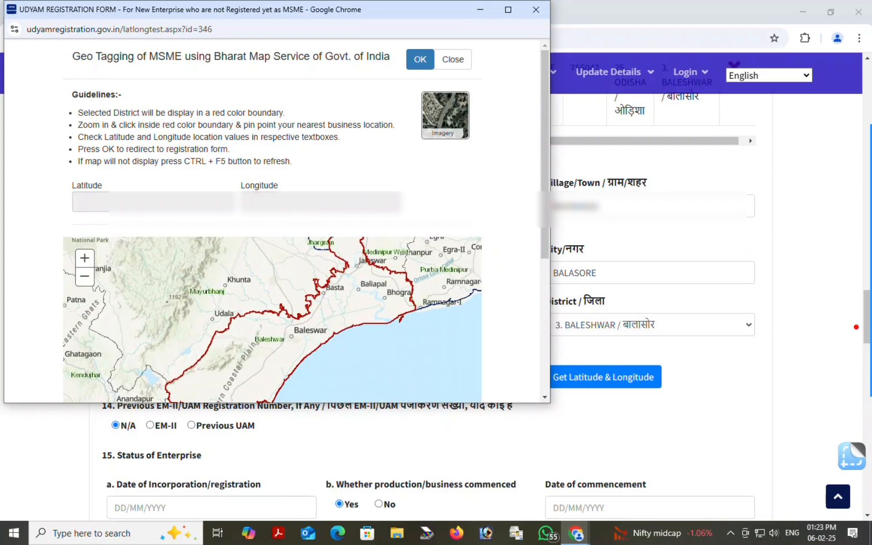
drag(285, 341, 341, 314)
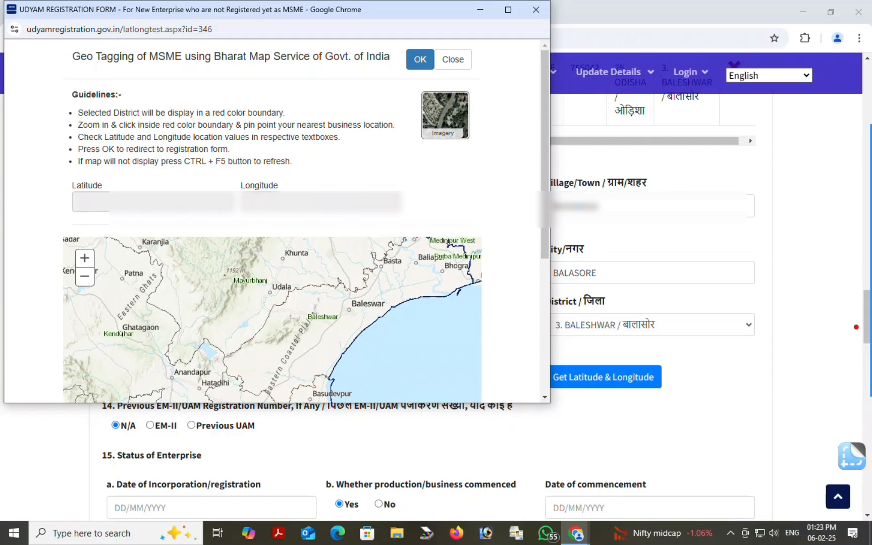
scroll(368, 303, up, 3)
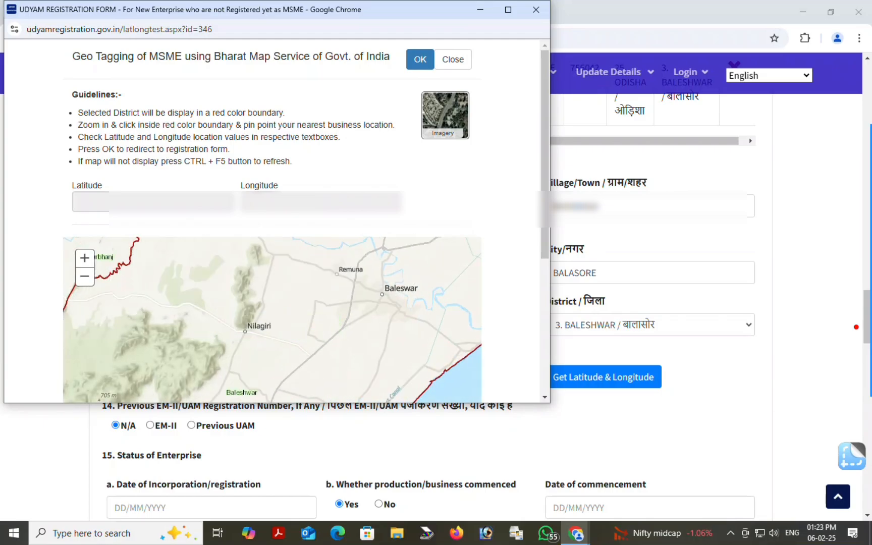
drag(268, 350, 311, 281)
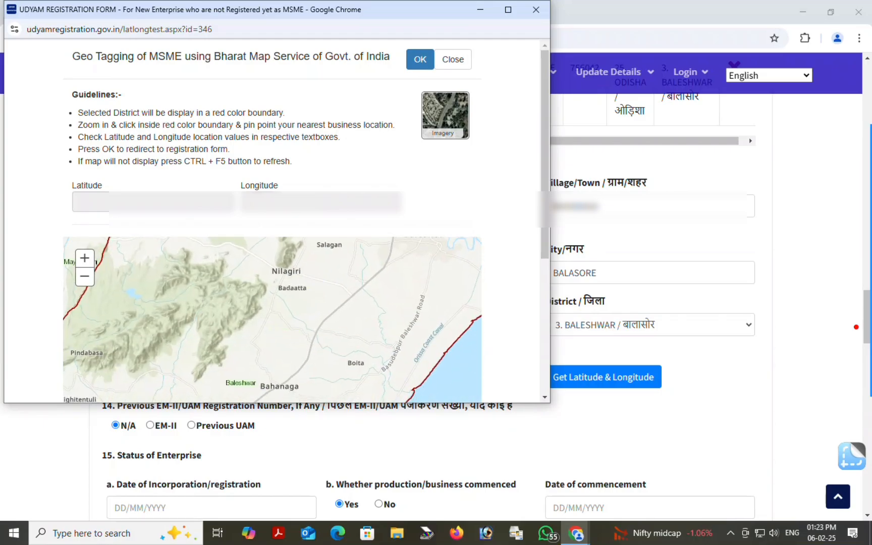
drag(298, 342, 327, 275)
scroll(321, 313, up, 3)
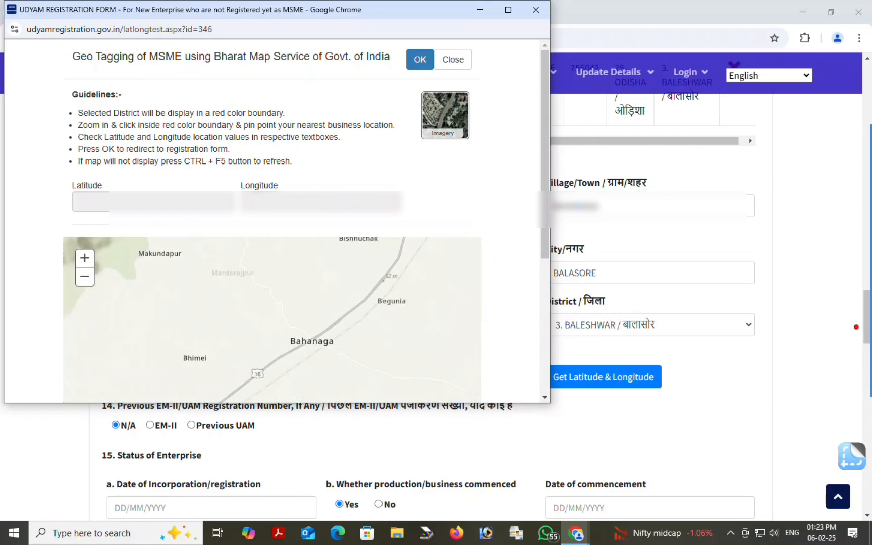
scroll(309, 352, up, 3)
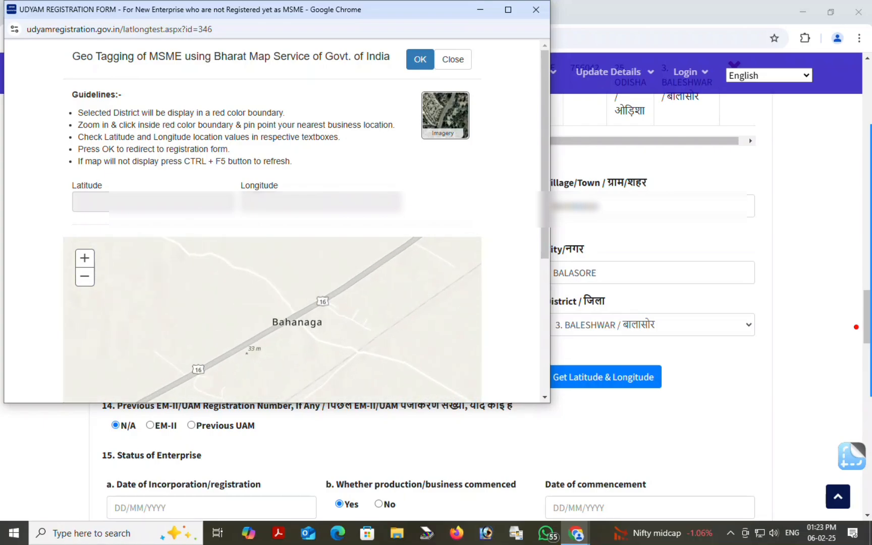
scroll(288, 349, up, 2)
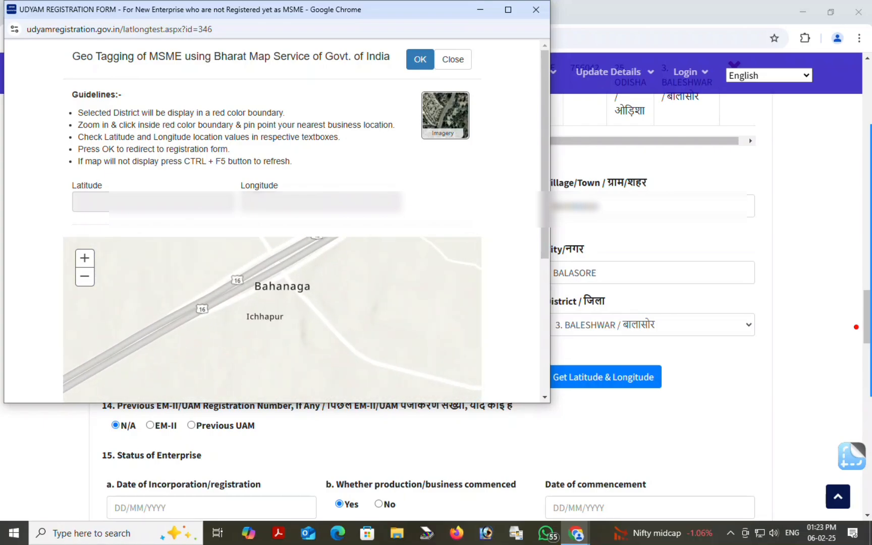
Pin the location near Bahanaga and accept latitude 21.34065457431506, longitude 86.76127675522555
click(290, 286)
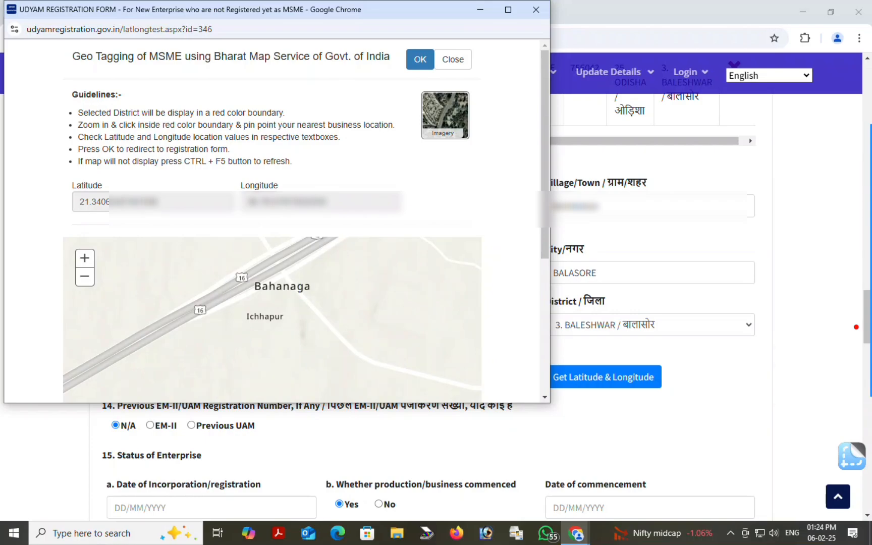
click(853, 331)
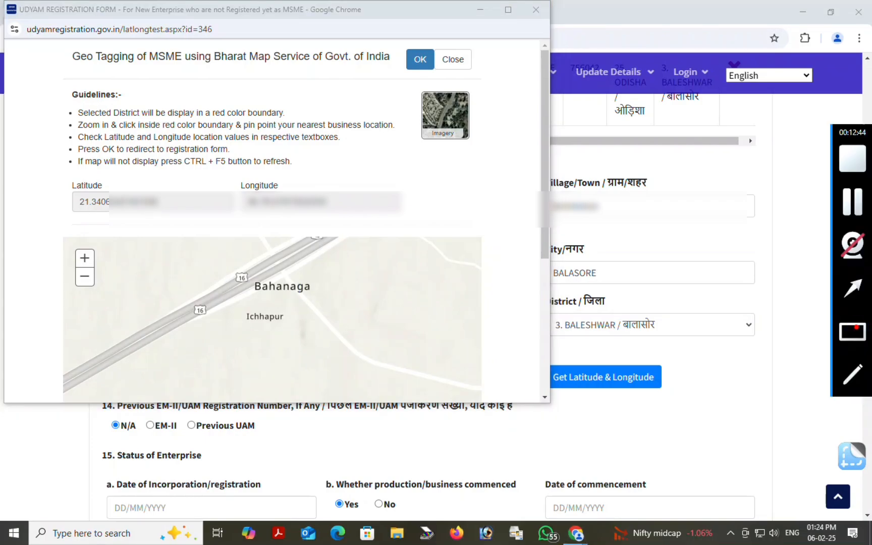
mouse_move(47, 173)
mouse_down()
mouse_move(153, 224)
mouse_move(407, 225)
mouse_up()
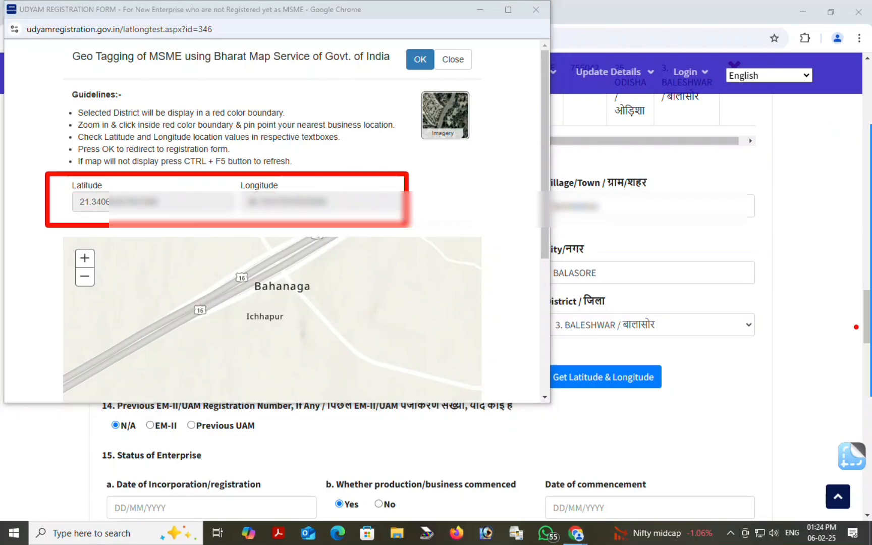
click(852, 289)
drag(399, 155, 411, 64)
click(422, 60)
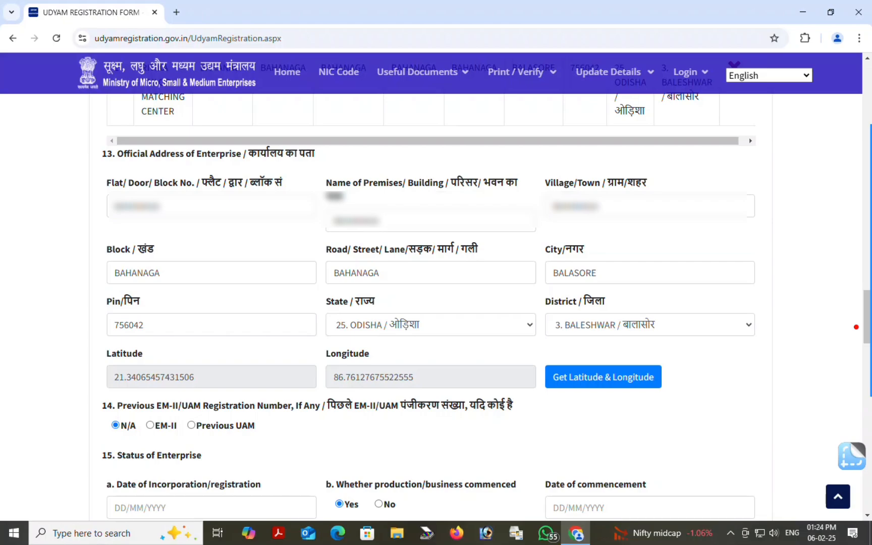
scroll(856, 327, down, 6)
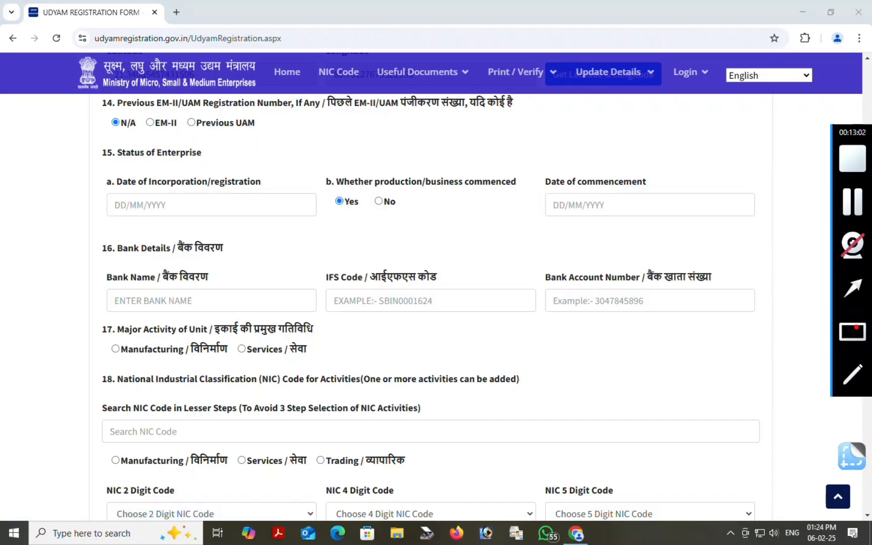
mouse_move(80, 88)
mouse_down()
mouse_move(220, 138)
mouse_move(556, 138)
mouse_up()
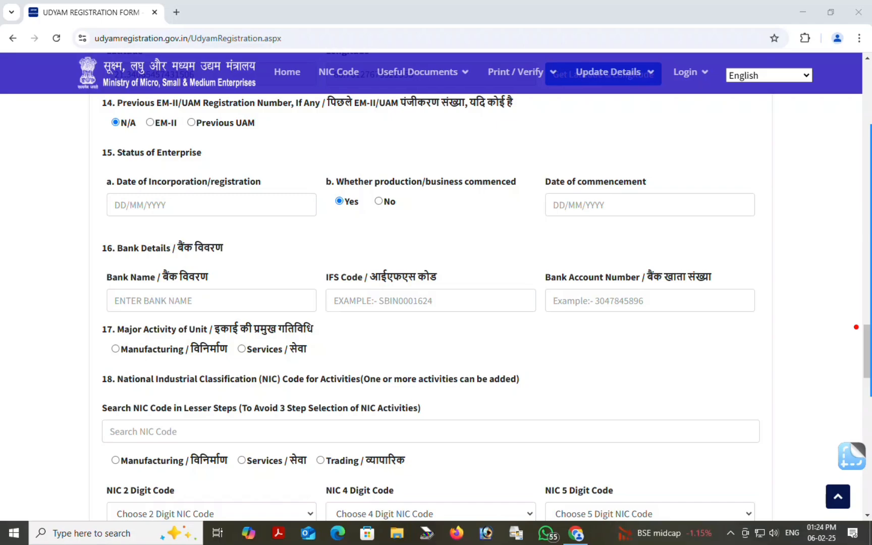
click(856, 327)
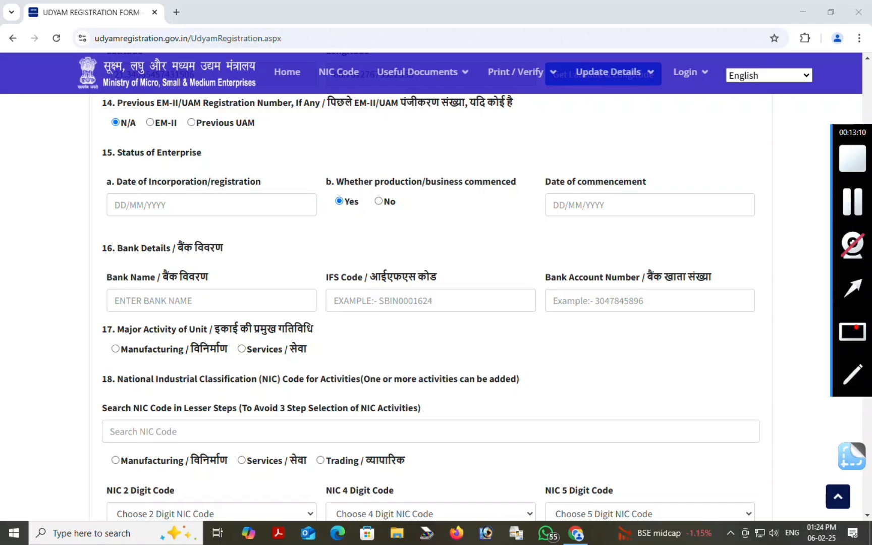
mouse_move(84, 132)
mouse_down()
mouse_move(119, 134)
mouse_move(247, 178)
mouse_up()
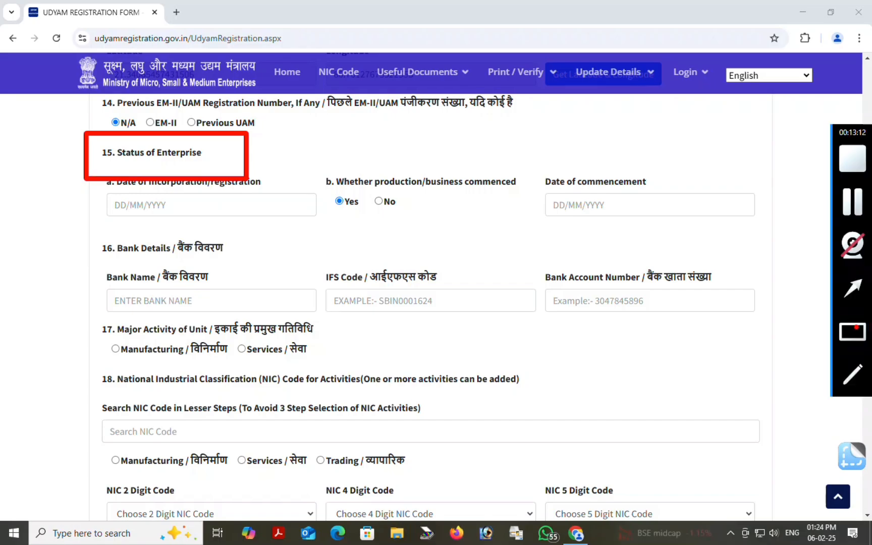
drag(93, 163, 322, 229)
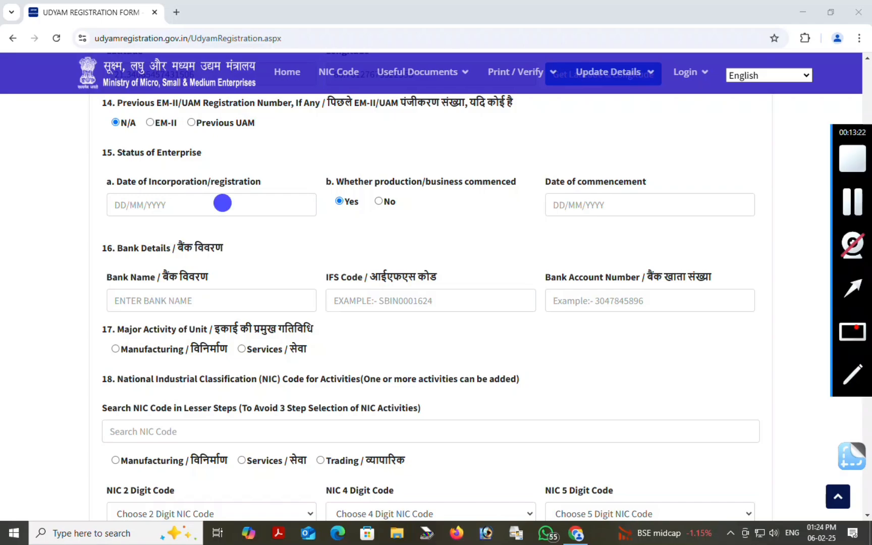
click(222, 202)
click(247, 253)
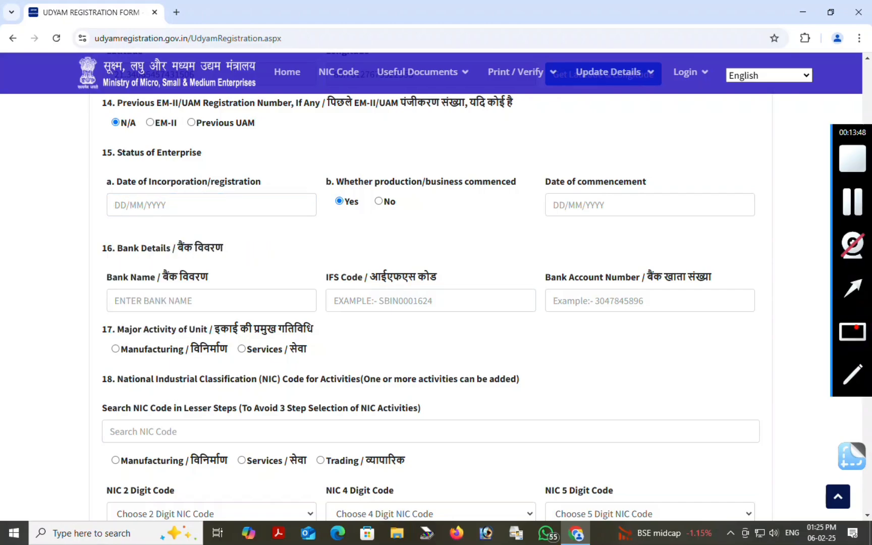
mouse_move(308, 152)
mouse_down()
mouse_move(358, 216)
mouse_move(522, 226)
mouse_up()
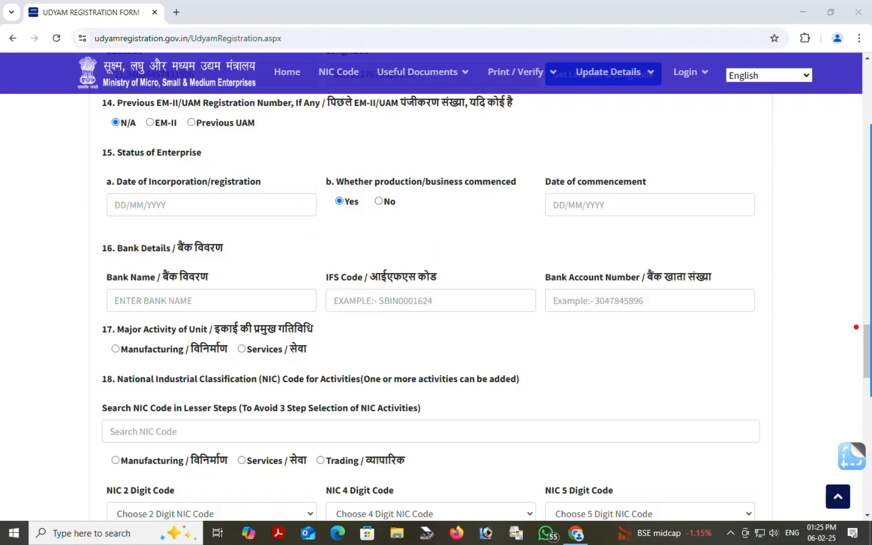
mouse_move(856, 327)
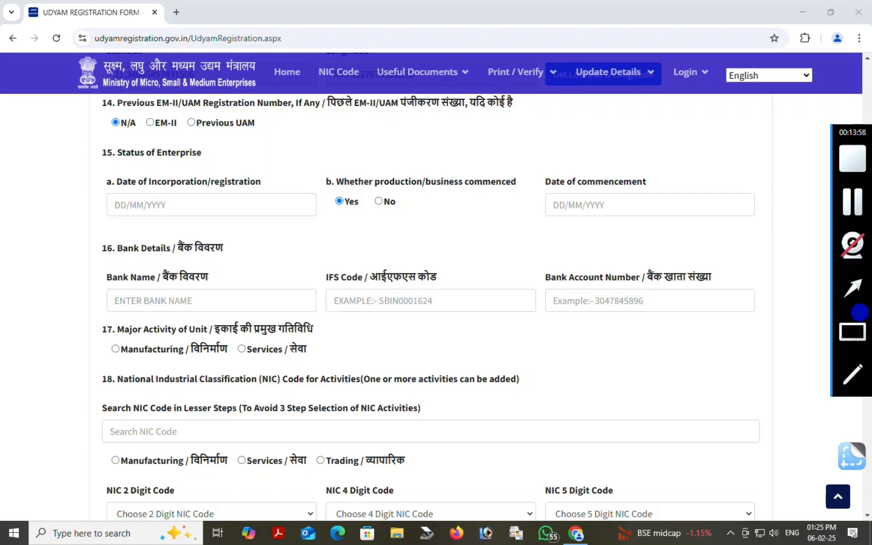
click(852, 331)
drag(522, 155, 765, 220)
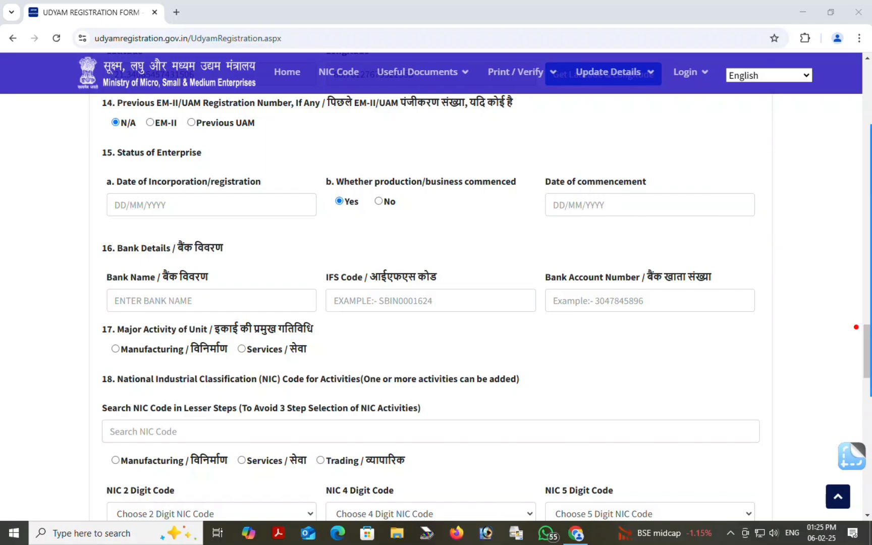
mouse_move(856, 327)
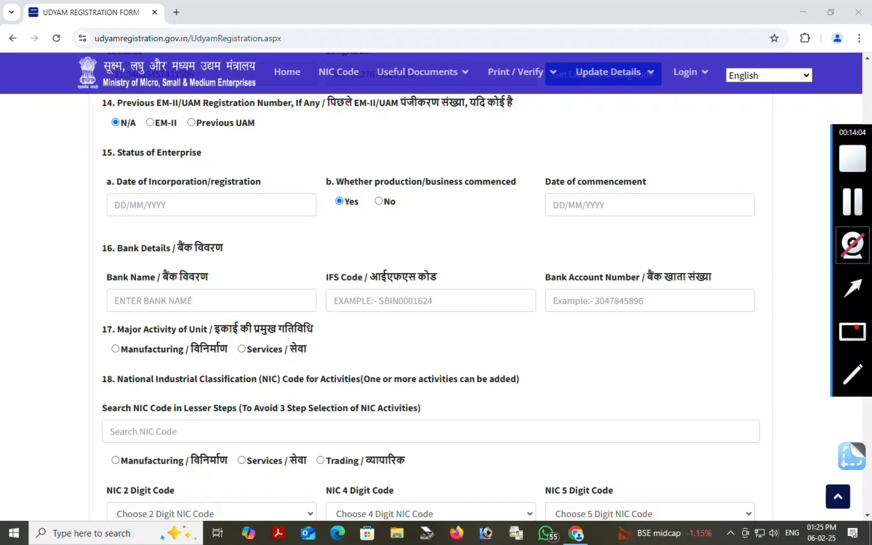
click(853, 288)
drag(620, 255, 615, 215)
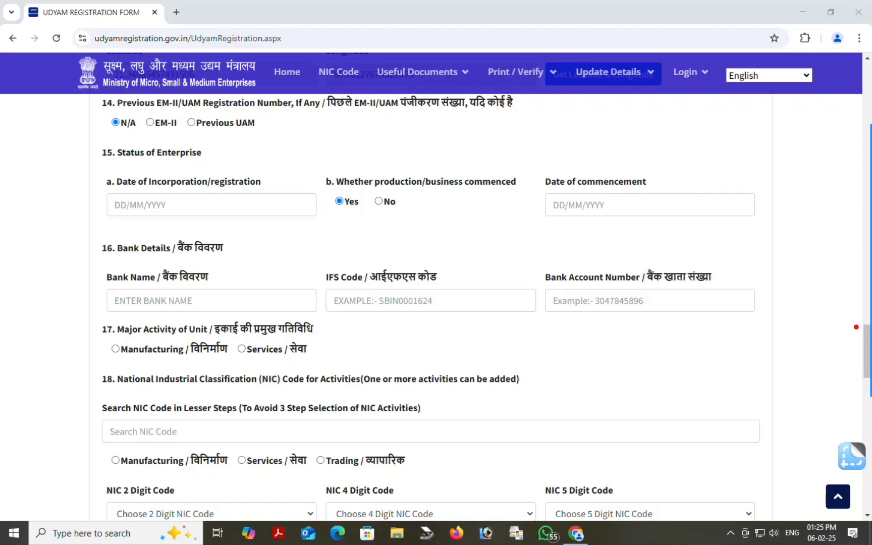
Set the Date of Incorporation to 16/07/2020
click(195, 197)
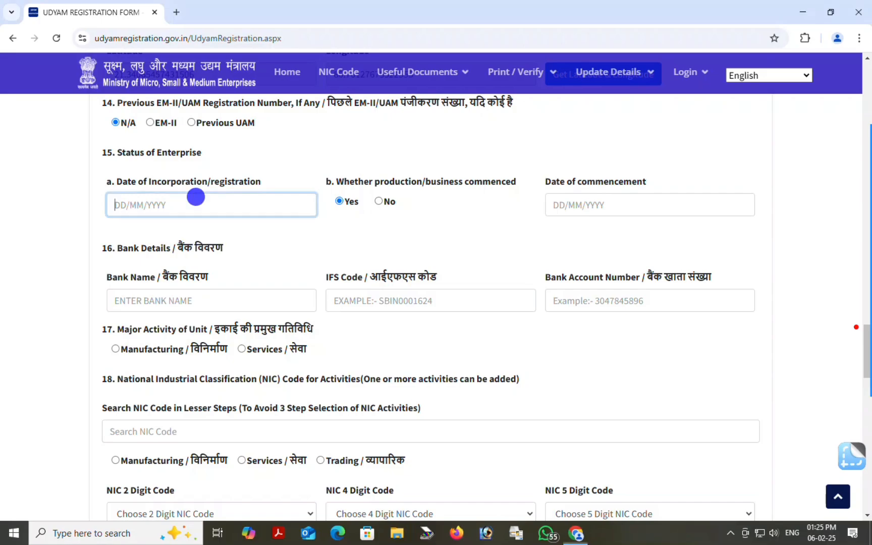
click(162, 226)
click(162, 225)
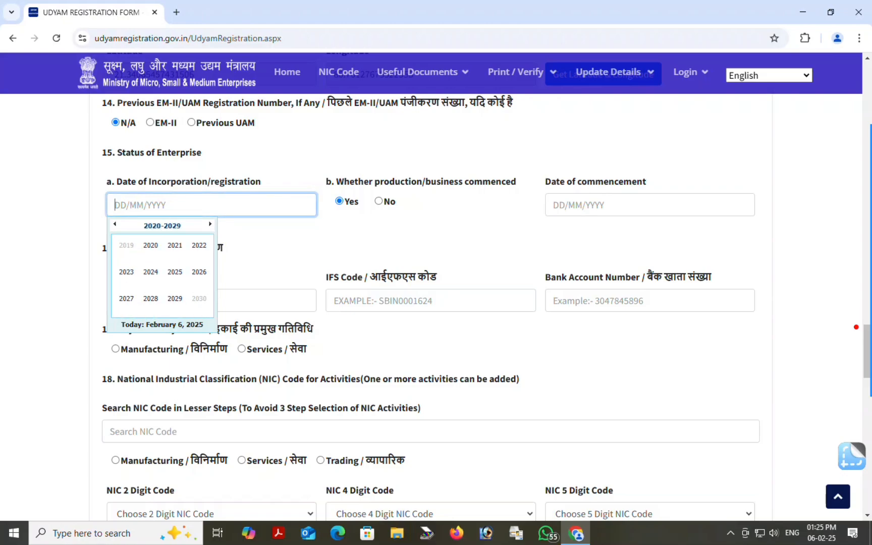
click(150, 249)
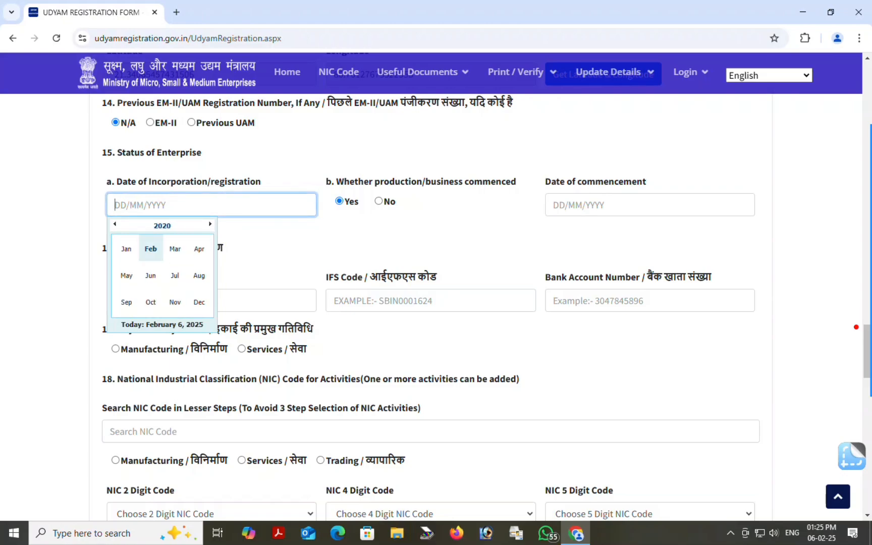
click(174, 275)
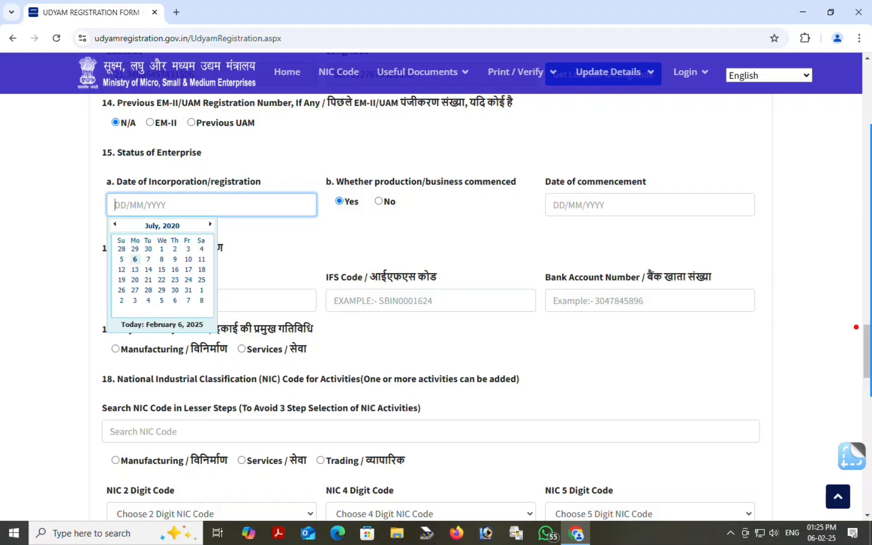
click(170, 265)
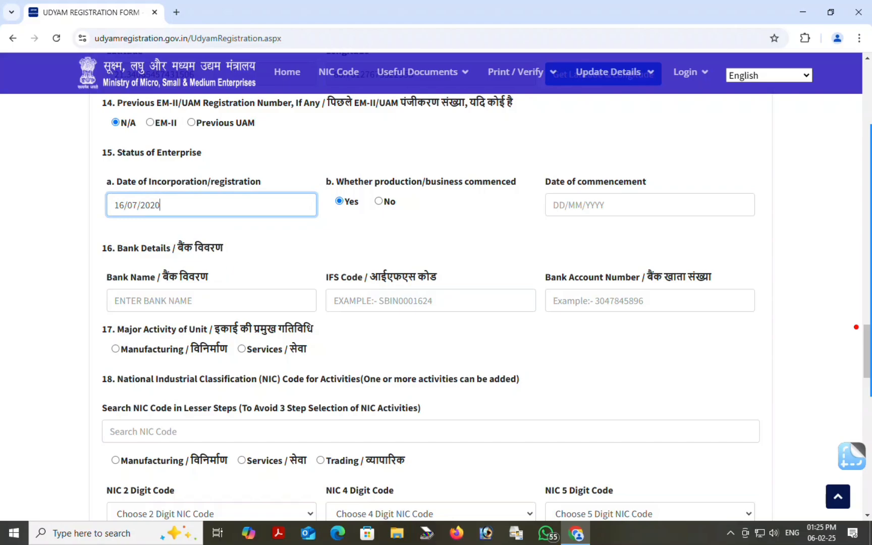
Set the Date of Commencement to 16/07/2020
click(597, 200)
click(600, 226)
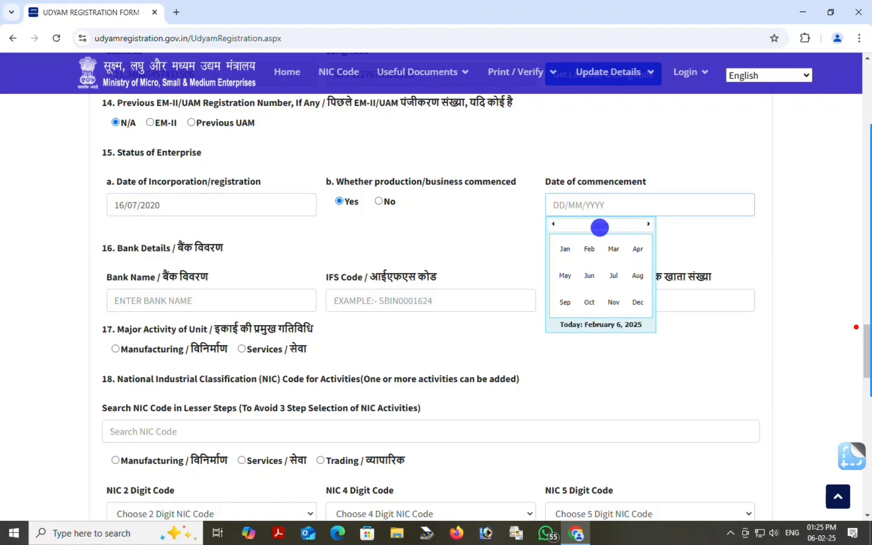
click(599, 226)
click(588, 248)
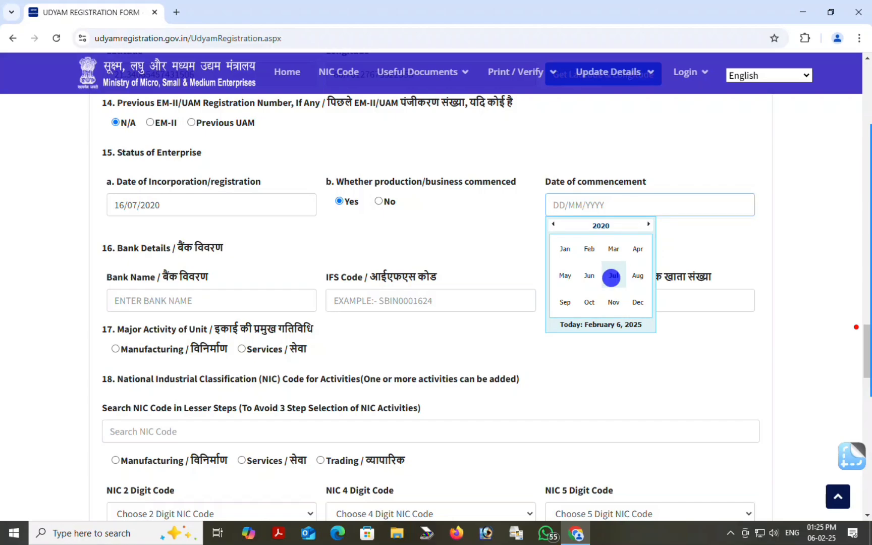
click(613, 276)
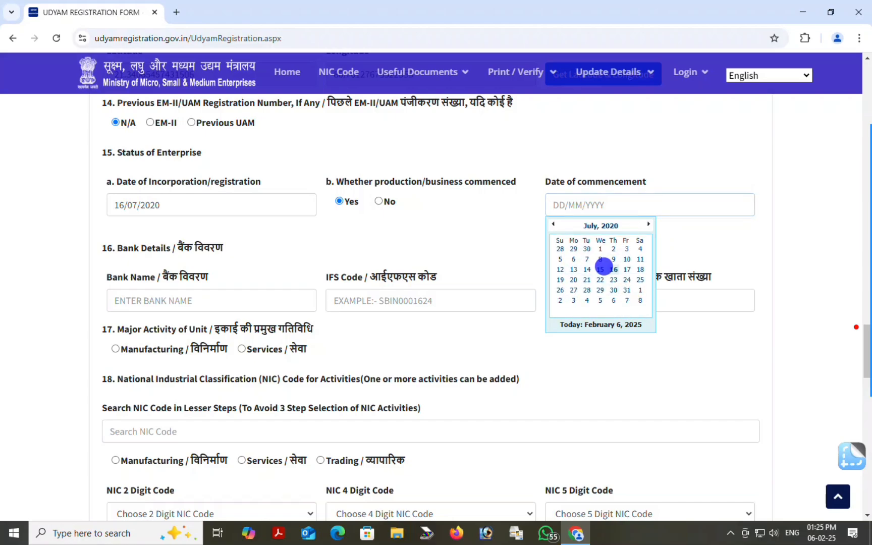
click(613, 269)
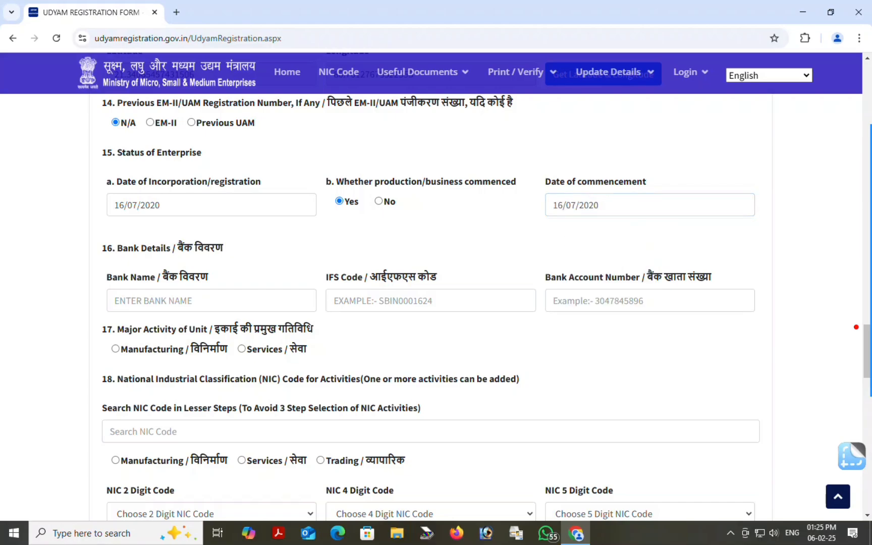
click(857, 327)
Enter UCO BANK as the bank name
drag(88, 233, 261, 269)
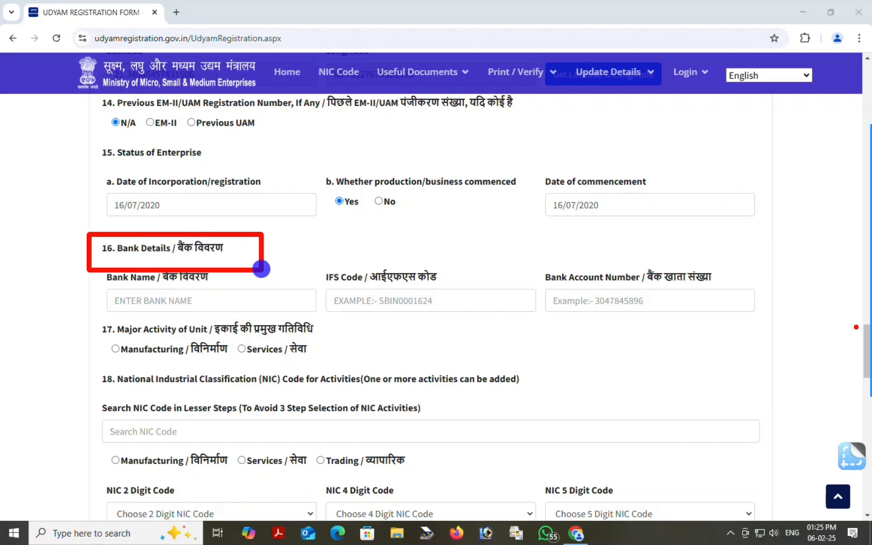
click(855, 327)
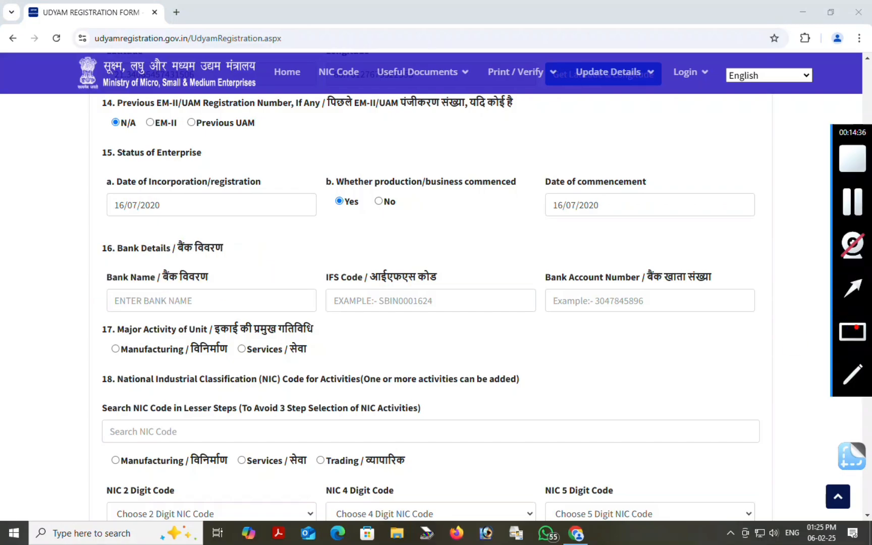
mouse_move(80, 256)
mouse_down()
mouse_move(183, 318)
mouse_move(312, 323)
mouse_up()
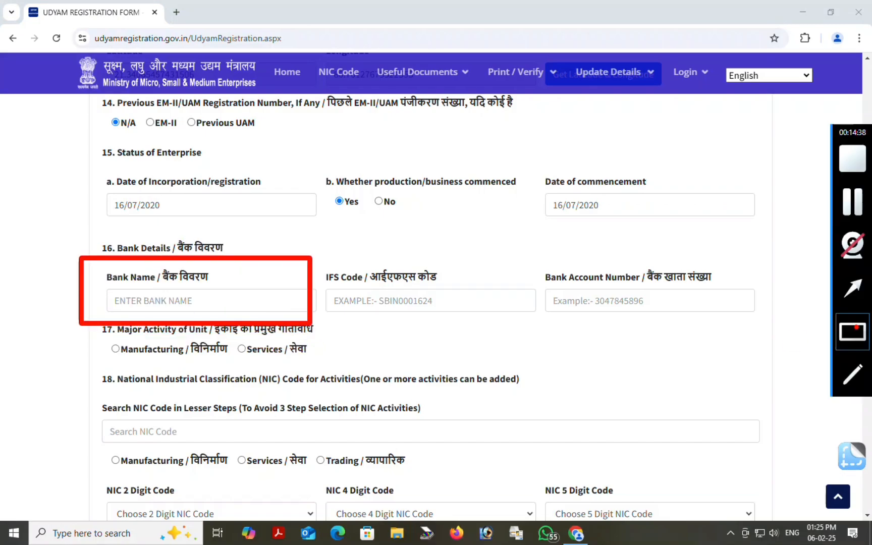
click(856, 327)
drag(313, 261, 535, 330)
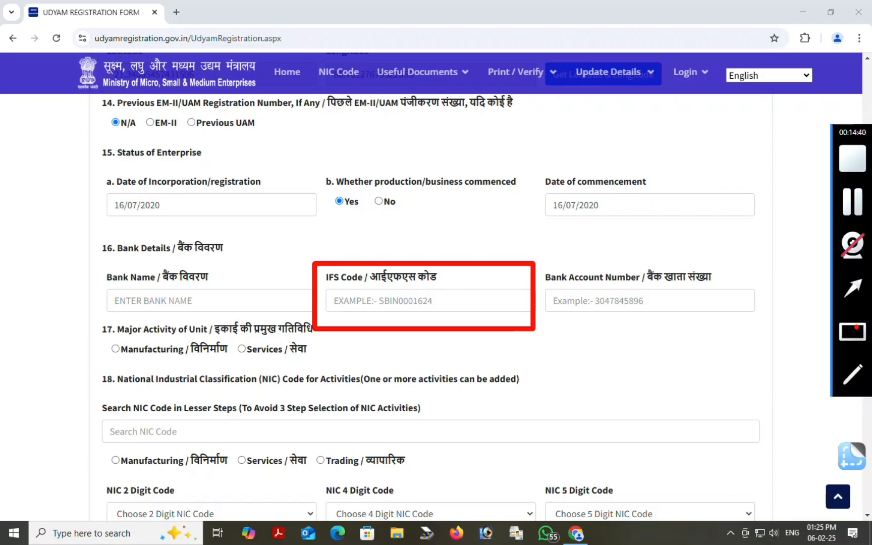
click(853, 330)
drag(537, 251, 734, 328)
key(Escape)
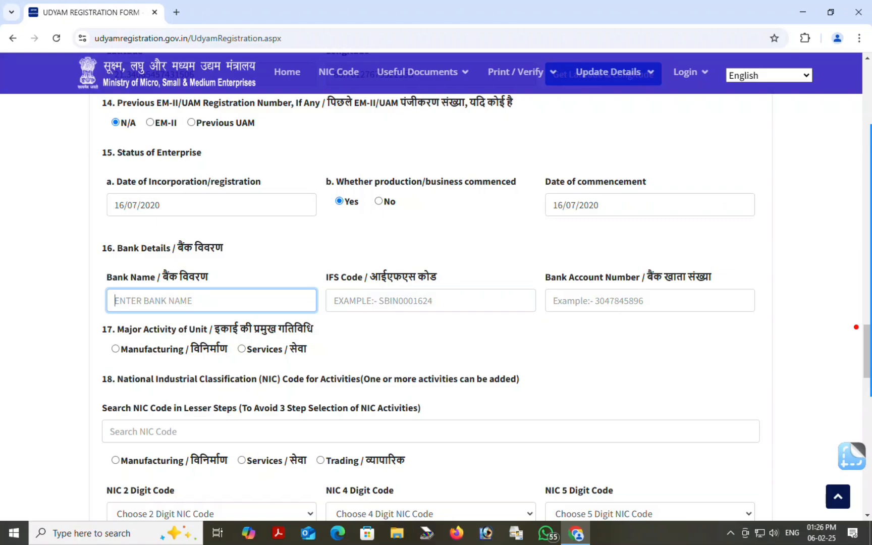
text(UCO BANK)
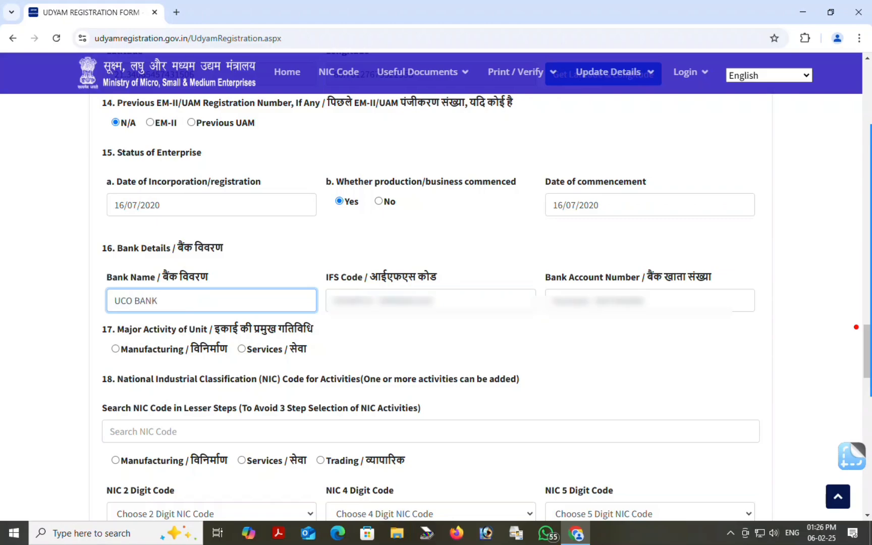
Fill in the branch's IFS code and the bank account number
key(Tab)
text(***********)
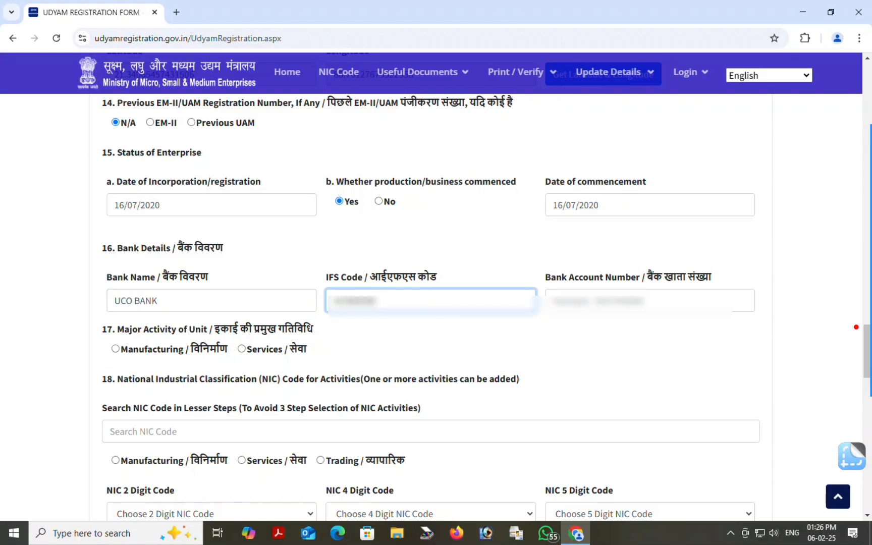
key(Tab)
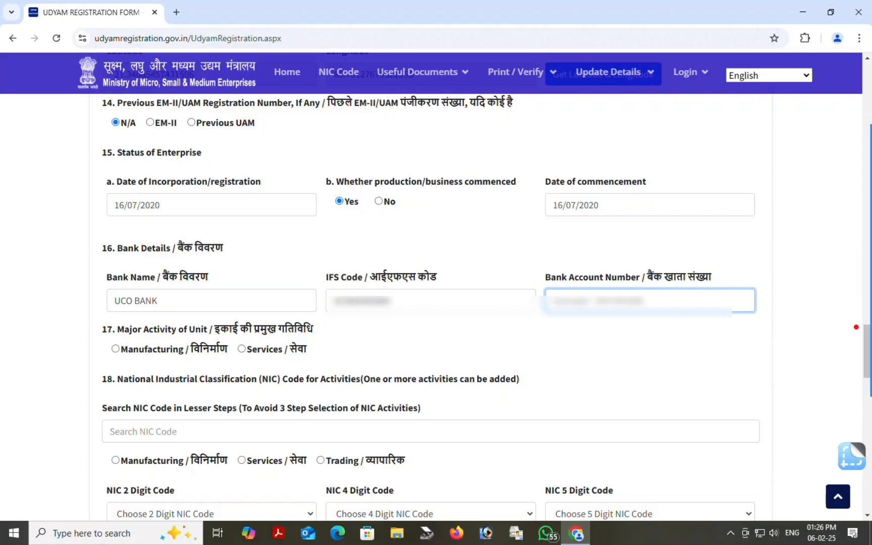
text(********)
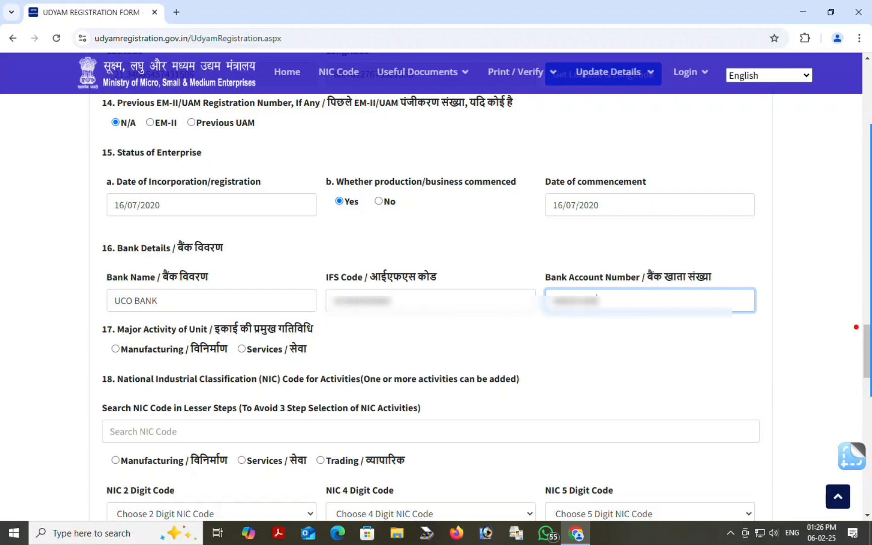
text(****)
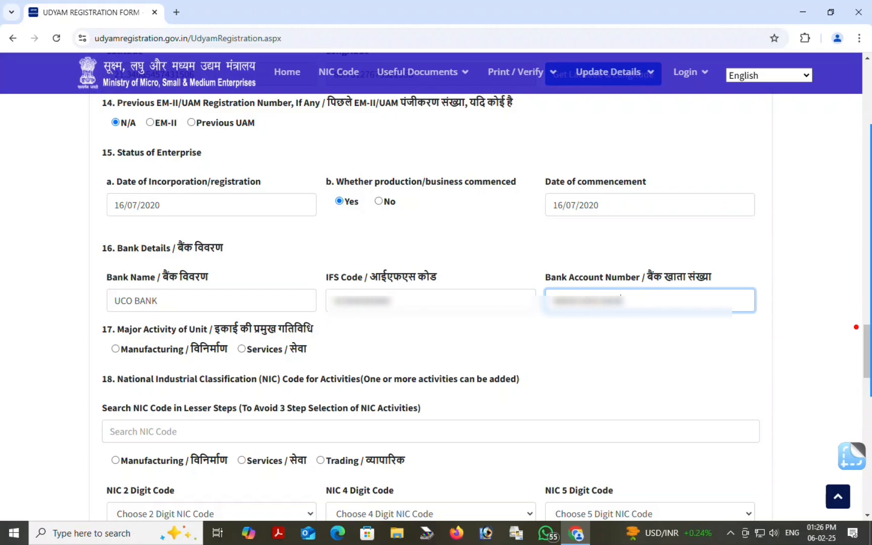
click(601, 328)
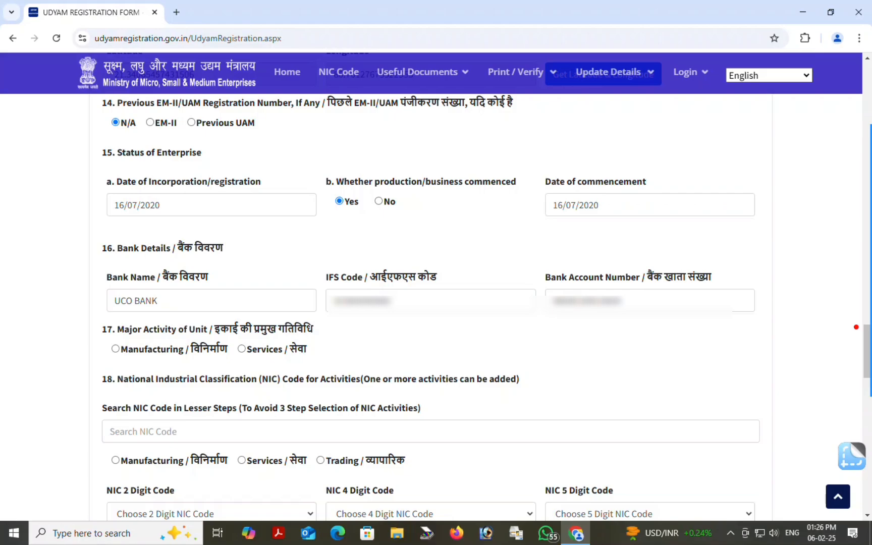
click(193, 207)
Choose Services as the unit's major activity
scroll(435, 282, down, 4)
scroll(436, 282, up, 1)
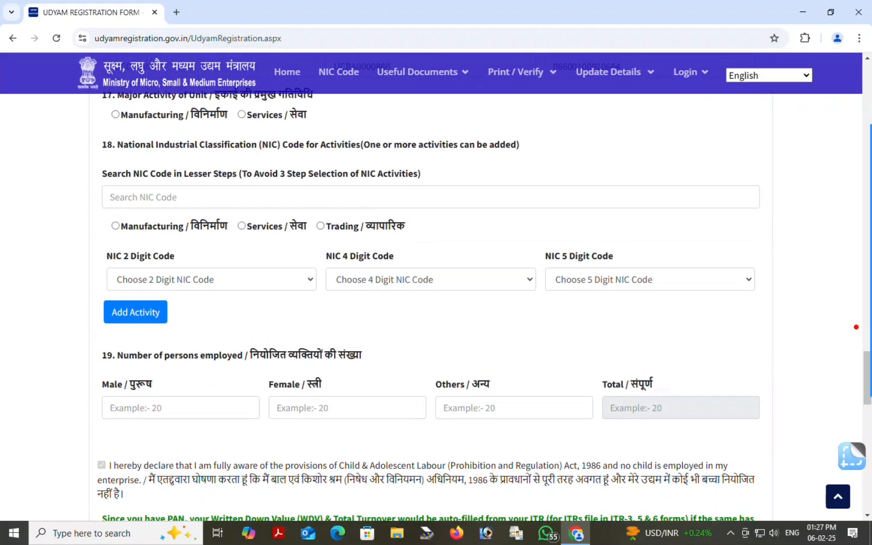
scroll(483, 258, down, 1)
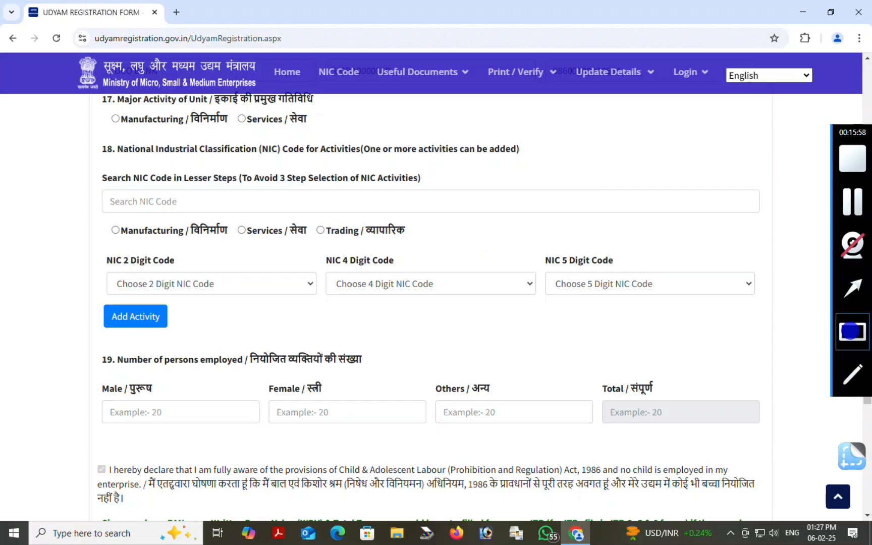
mouse_move(79, 83)
mouse_down()
mouse_move(214, 136)
mouse_move(330, 135)
mouse_up()
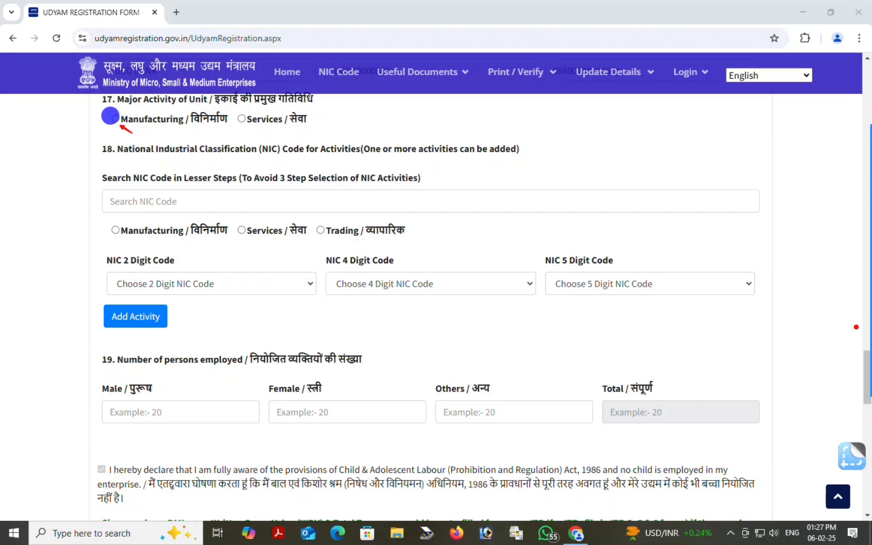
drag(294, 131, 268, 122)
click(242, 119)
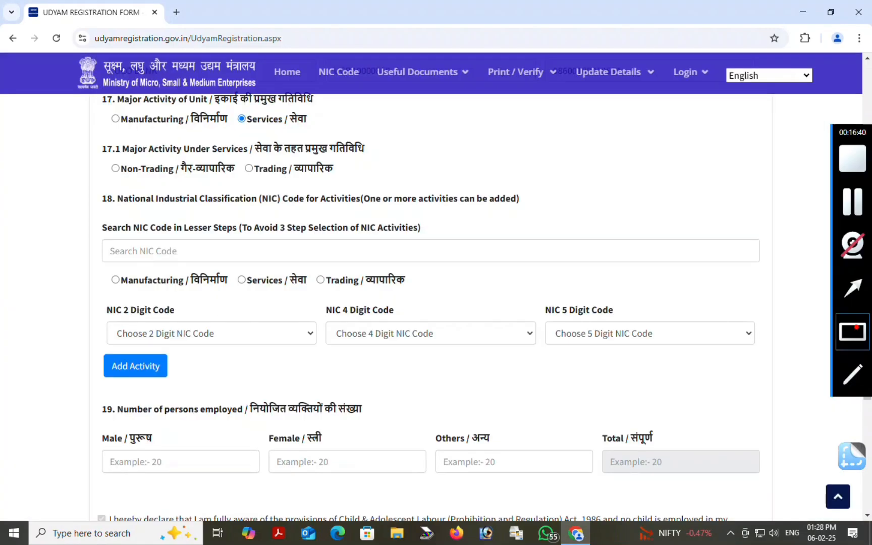
click(853, 332)
Select Non-Trading under Services and set the NIC activity category to Services
drag(73, 121, 422, 188)
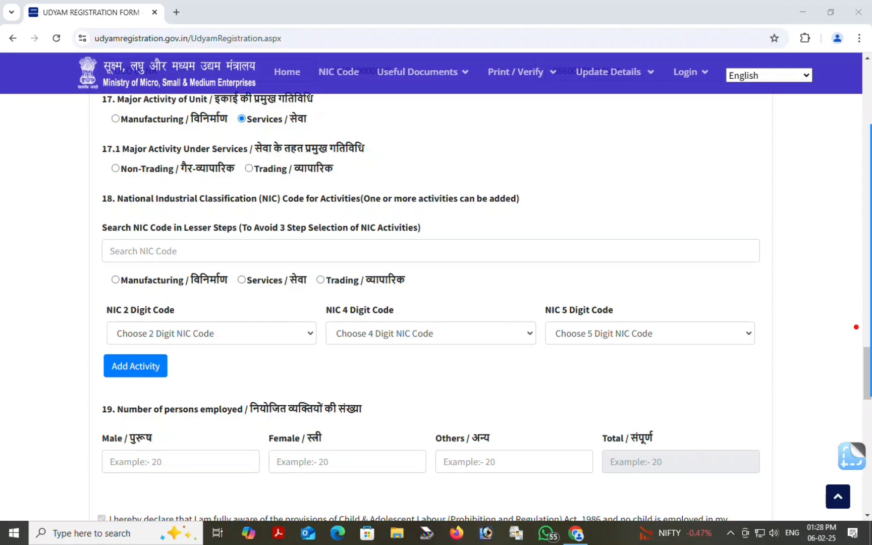
click(859, 329)
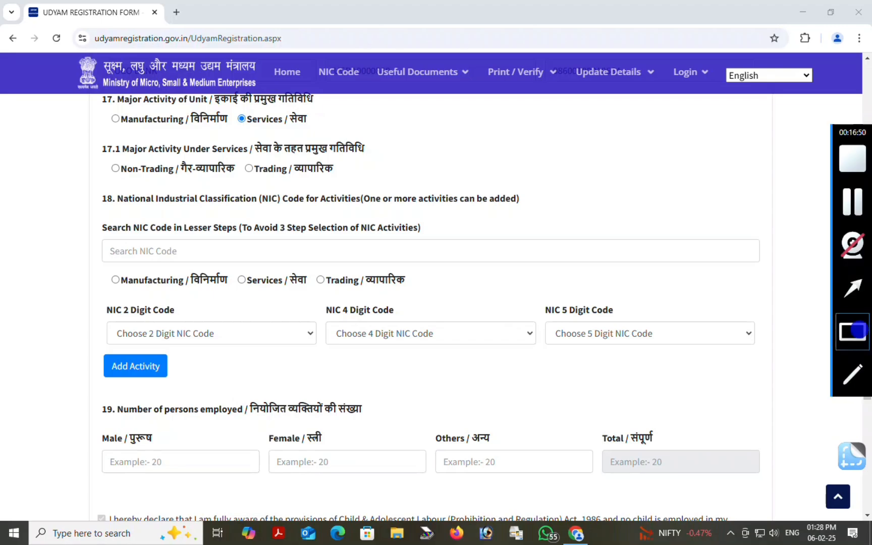
drag(100, 157, 165, 182)
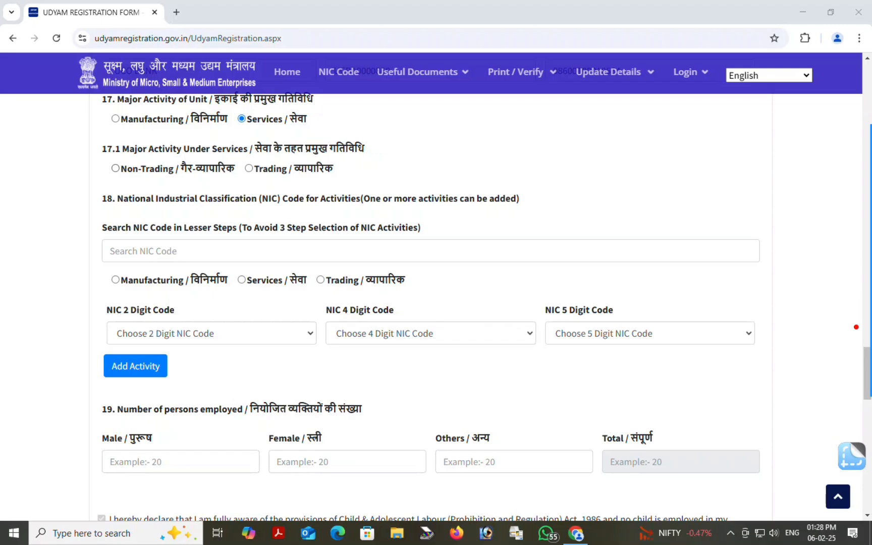
click(115, 169)
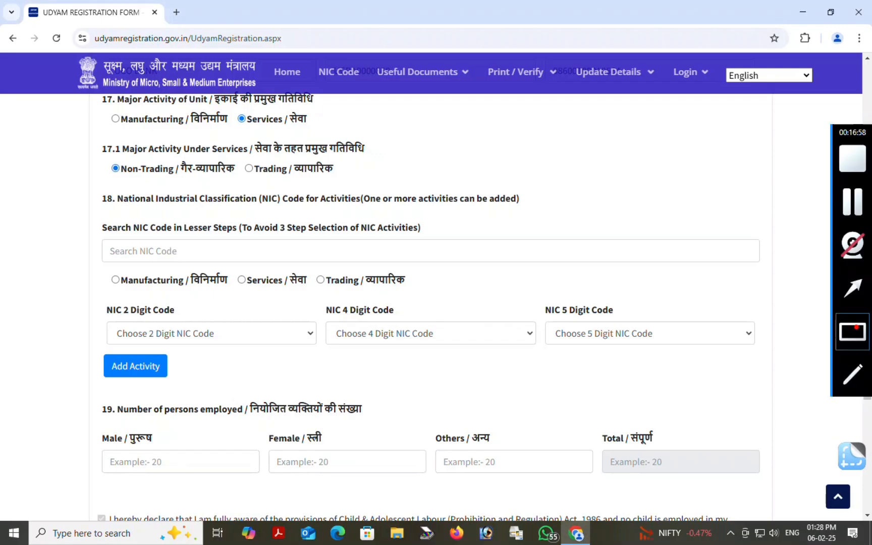
mouse_move(87, 212)
mouse_down()
mouse_move(111, 240)
mouse_move(281, 275)
mouse_up()
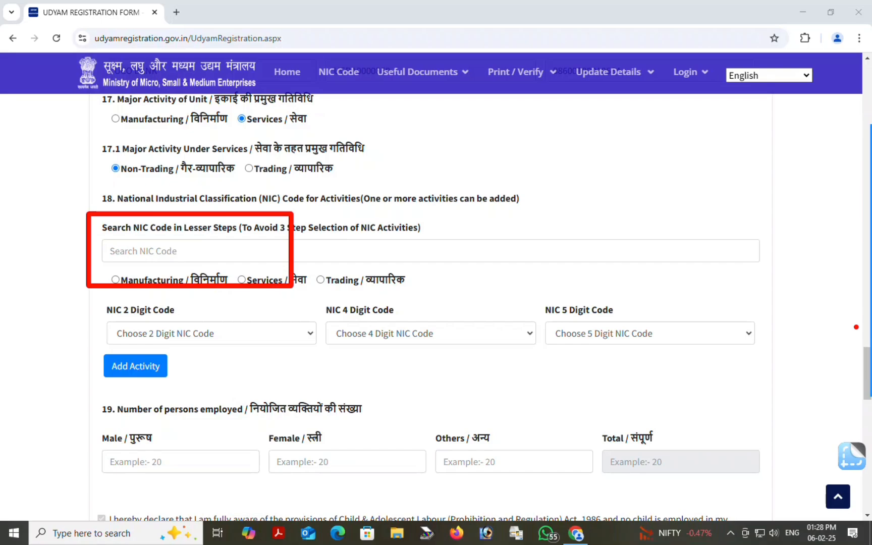
click(853, 335)
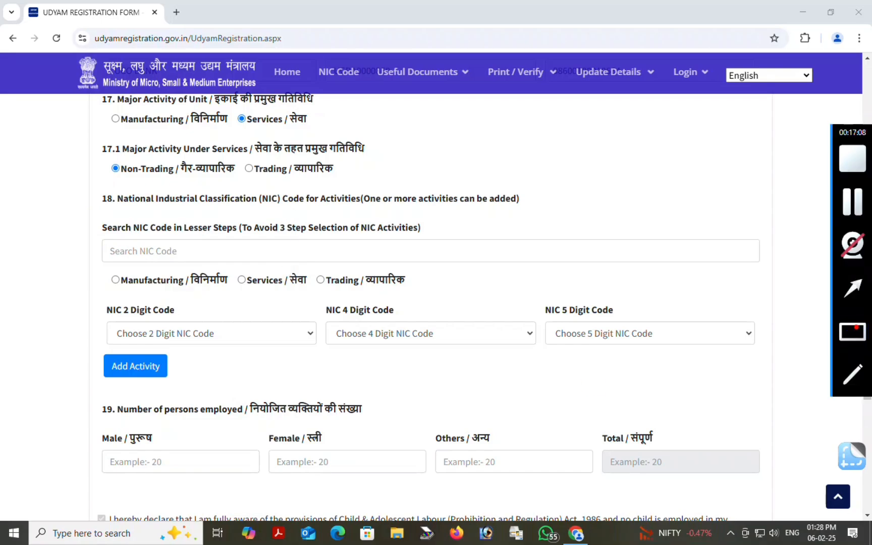
drag(100, 260, 428, 305)
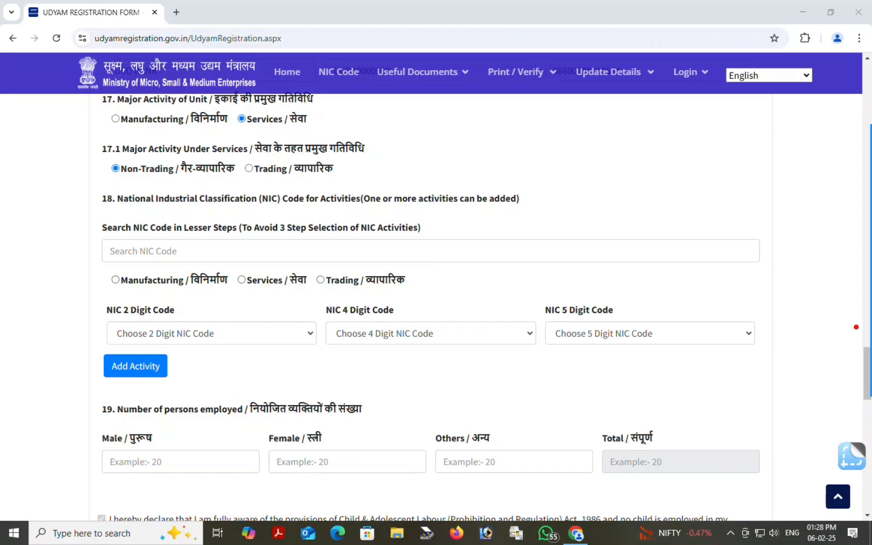
click(241, 280)
Switch the NIC activity category to Manufacturing and dismiss the antivirus notification
mouse_move(858, 331)
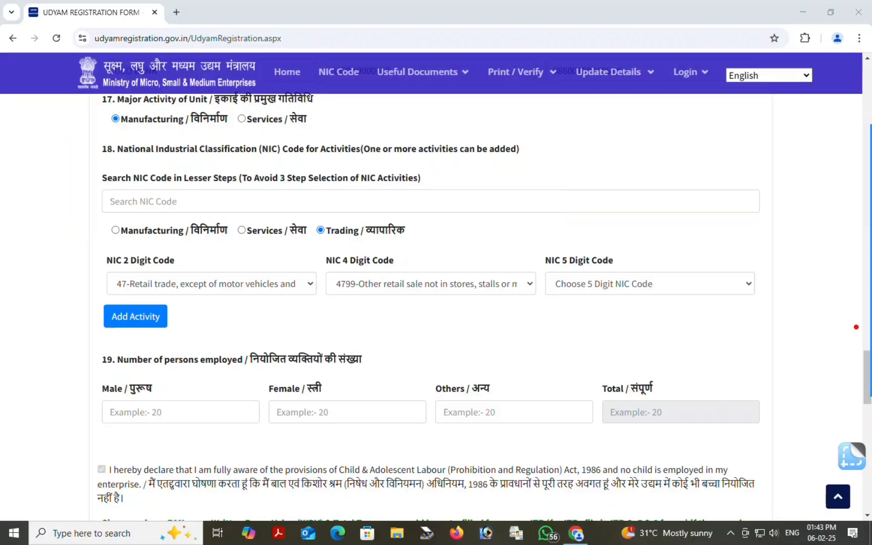
mouse_move(107, 211)
mouse_down()
mouse_move(196, 249)
mouse_move(416, 258)
mouse_up()
click(115, 229)
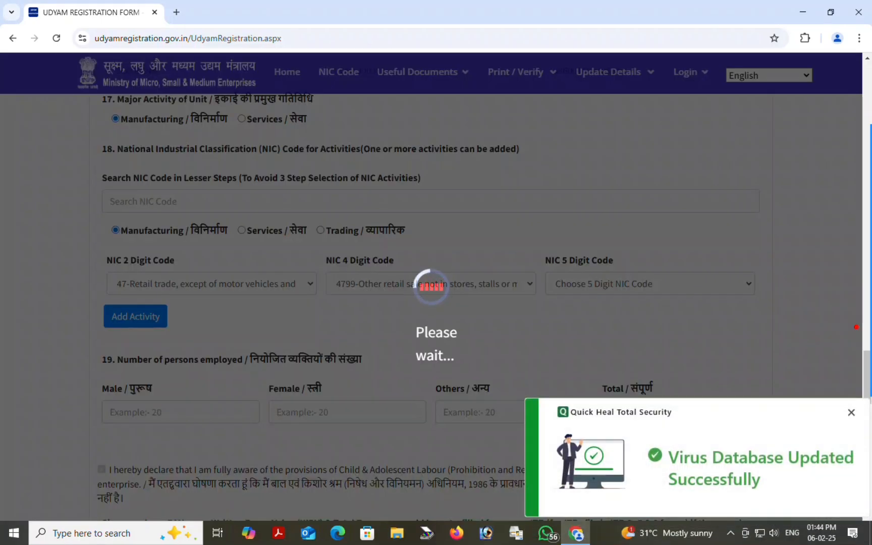
click(851, 412)
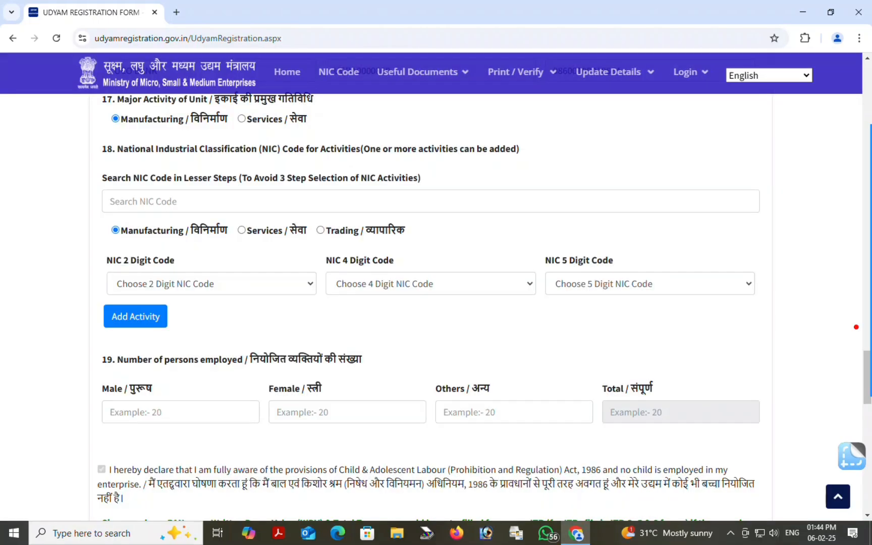
mouse_move(856, 327)
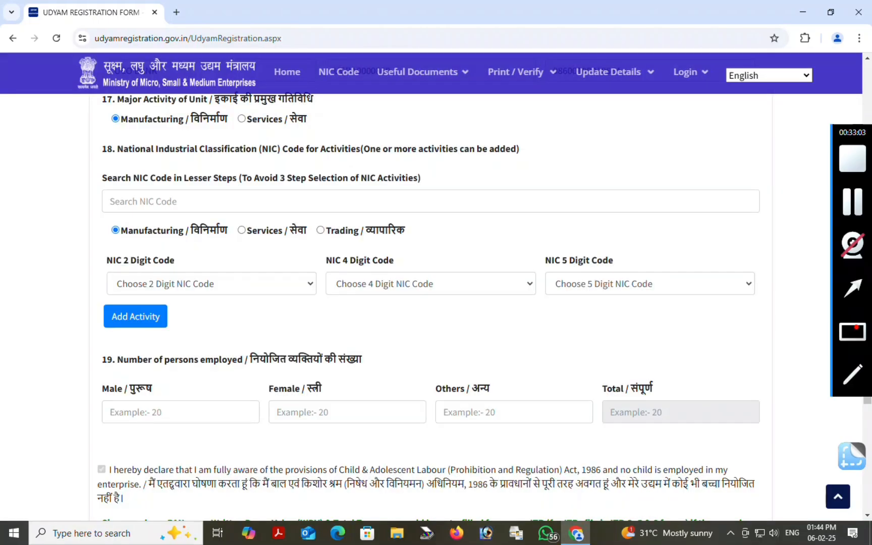
click(852, 288)
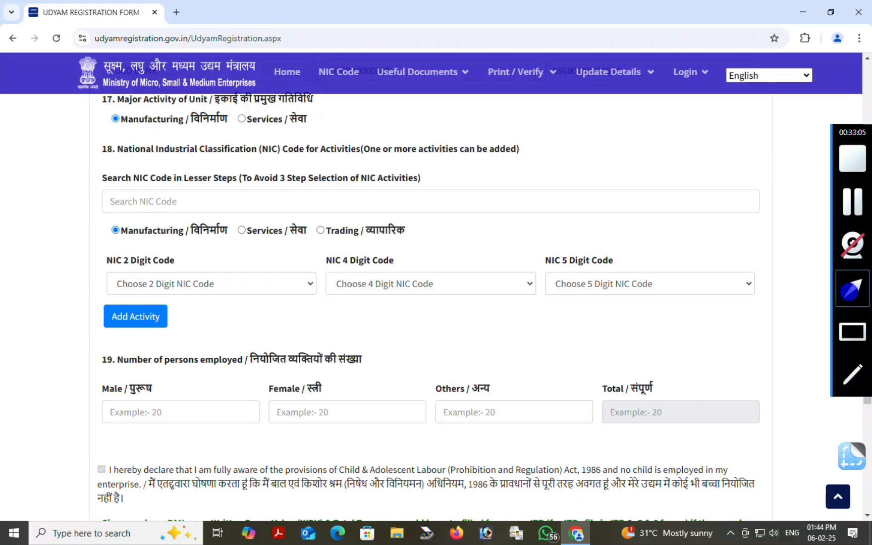
drag(218, 346, 222, 296)
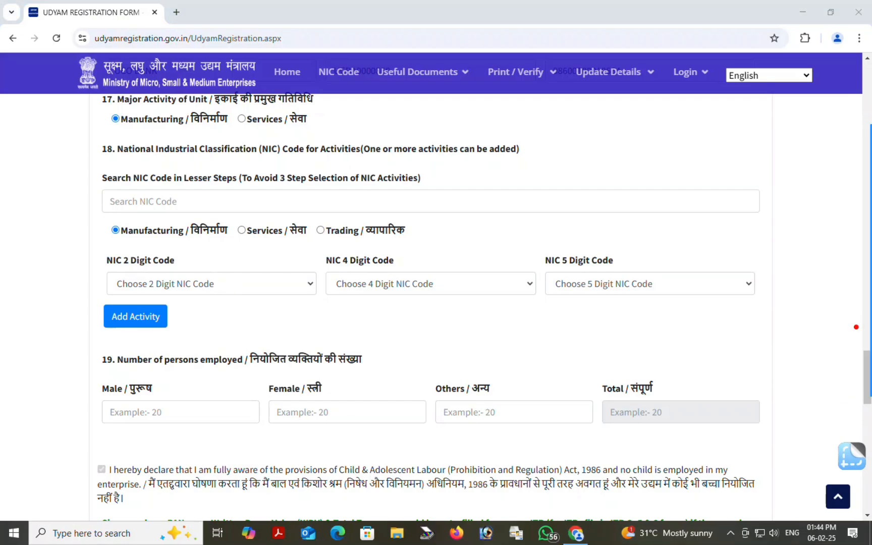
Add an NIC activity with codes 14-Manufacture of wearing apparel, 1410 and 14105-Custom tailoring
click(203, 286)
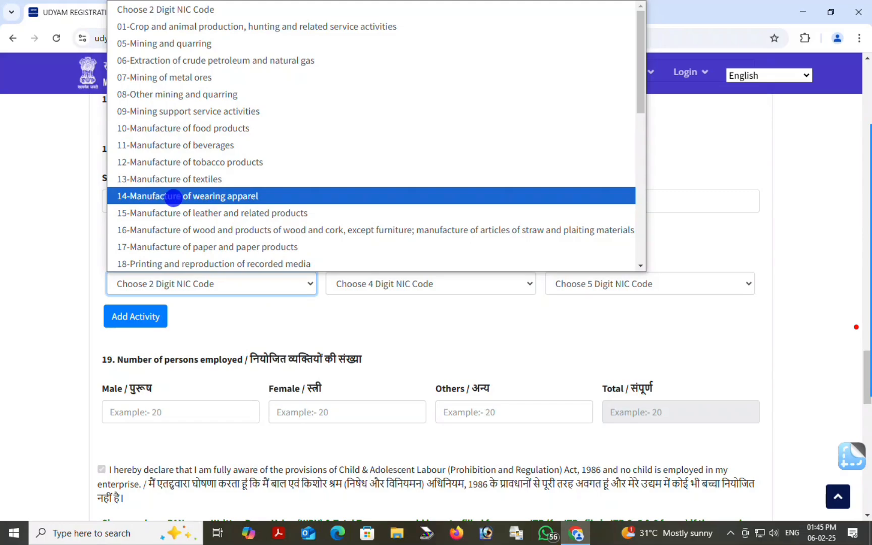
click(171, 197)
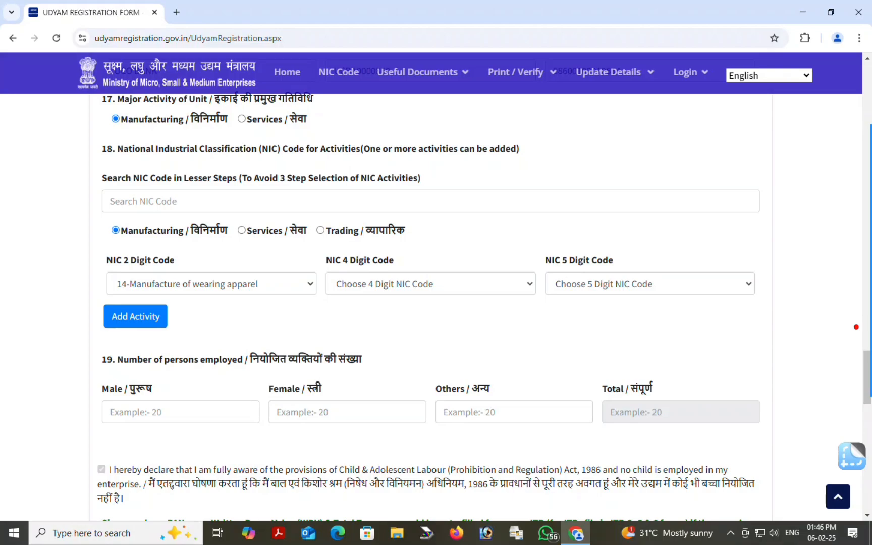
click(398, 280)
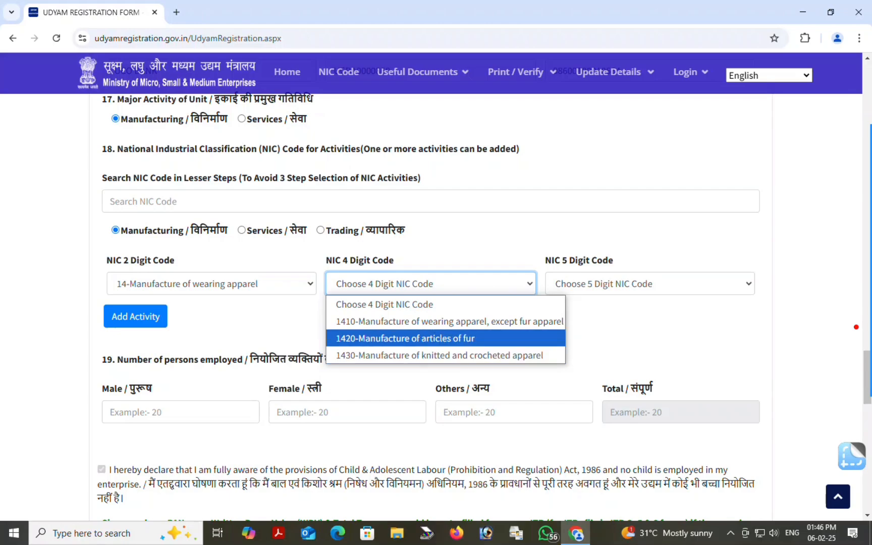
click(473, 322)
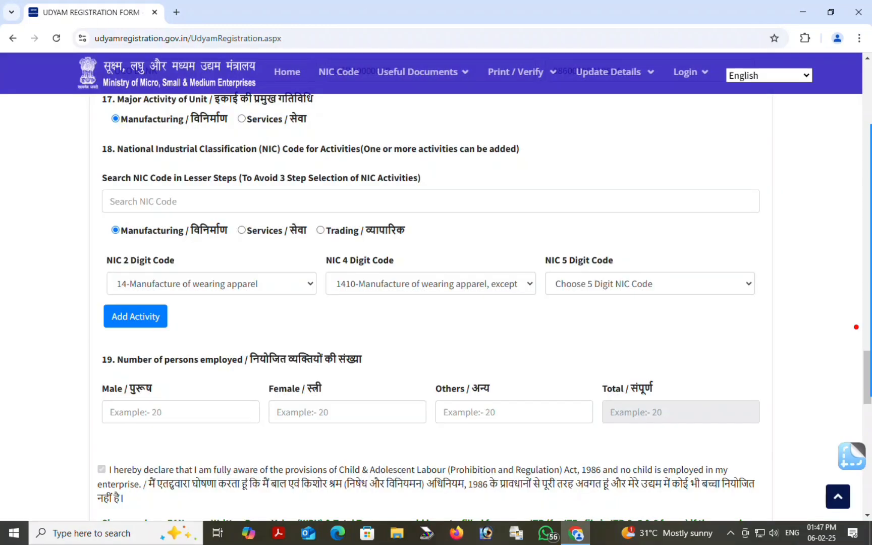
click(650, 284)
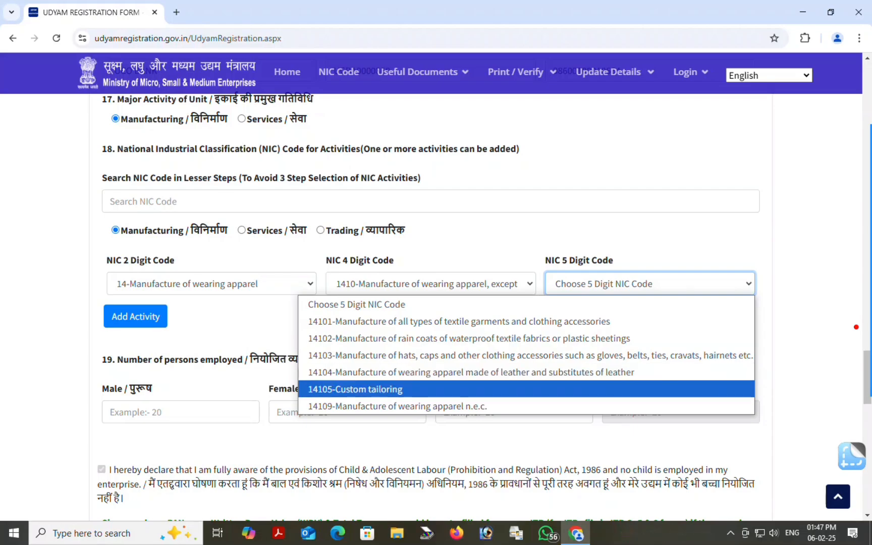
click(350, 389)
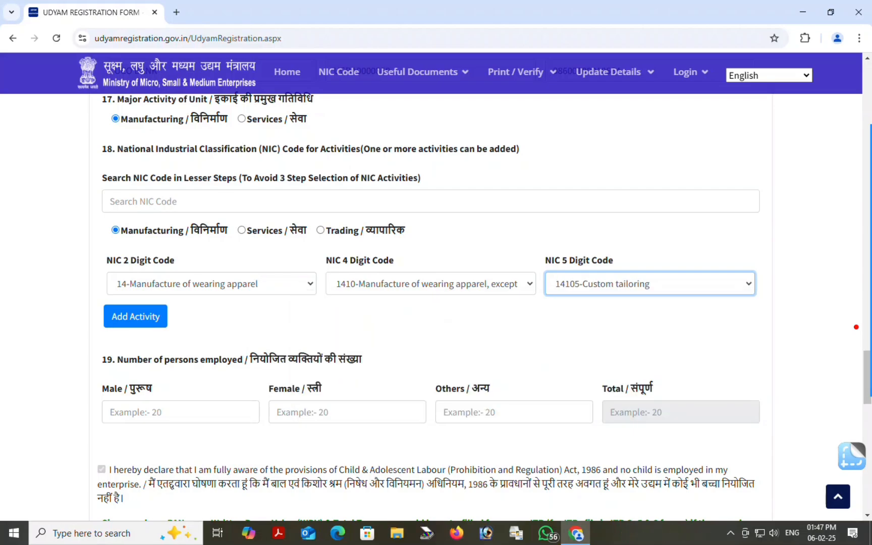
mouse_move(857, 327)
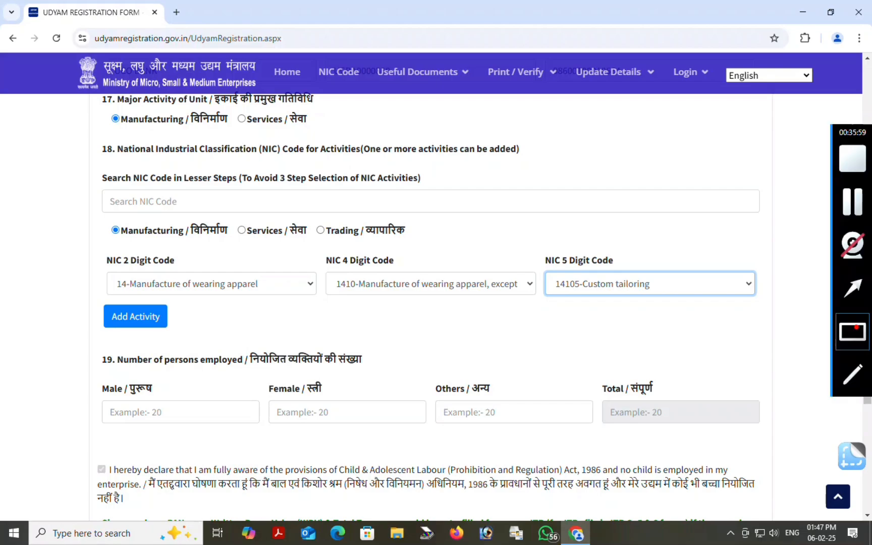
click(852, 288)
drag(164, 391, 137, 324)
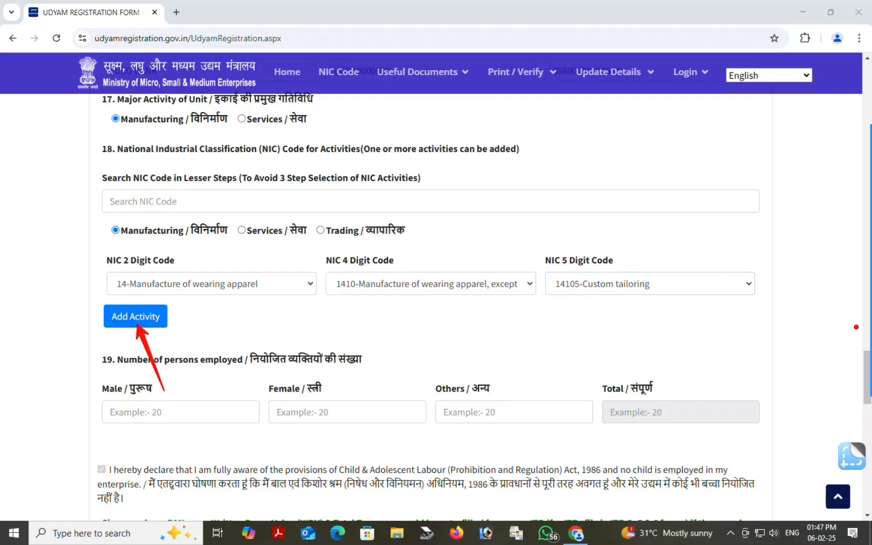
click(136, 318)
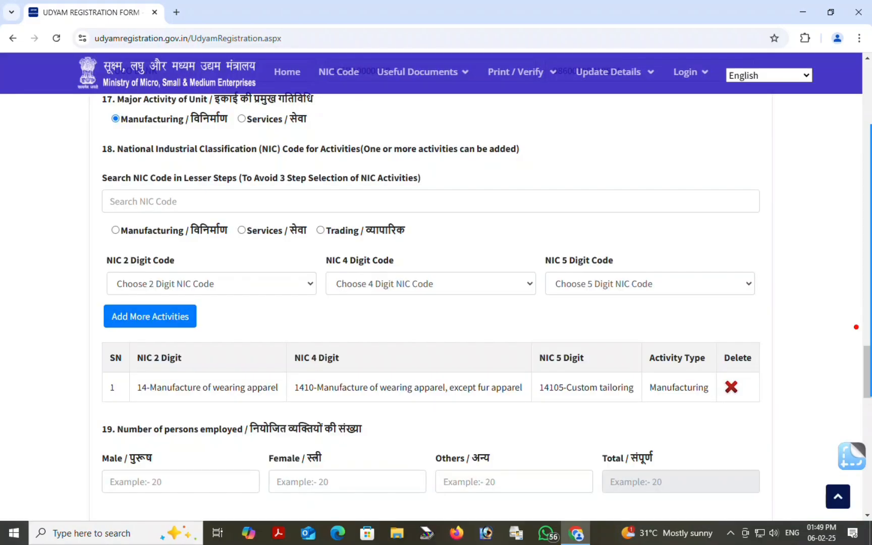
Add the Manufacturing activity 14105-Custom tailoring as row 1 of the NIC activities table
mouse_move(58, 304)
mouse_down()
mouse_move(611, 457)
mouse_move(858, 413)
mouse_up()
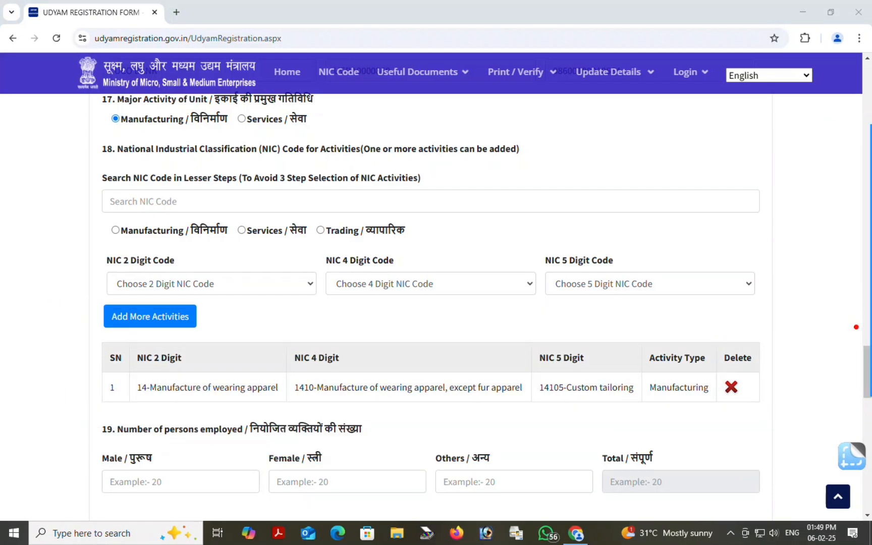
Enter 0 male, 2 female and 0 other employees in section 19, totalling 2
scroll(855, 327, down, 4)
scroll(856, 327, down, 1)
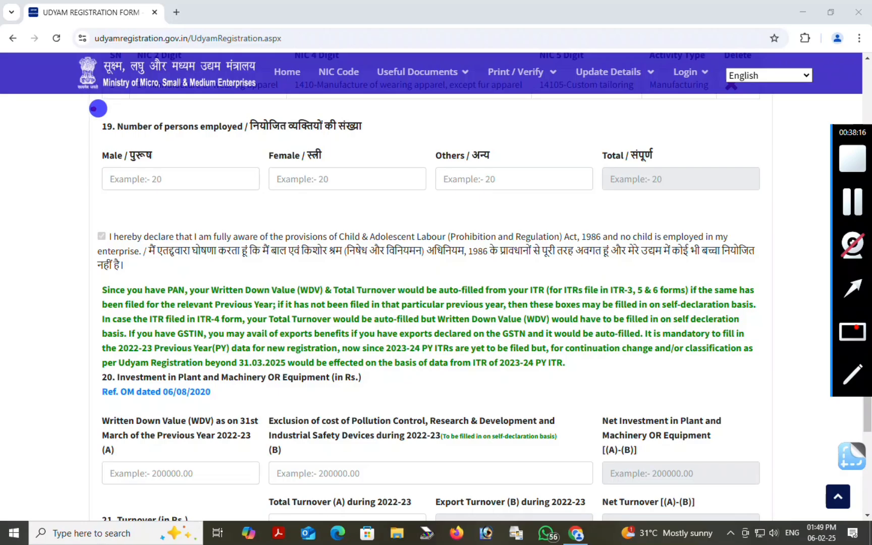
drag(91, 107, 288, 150)
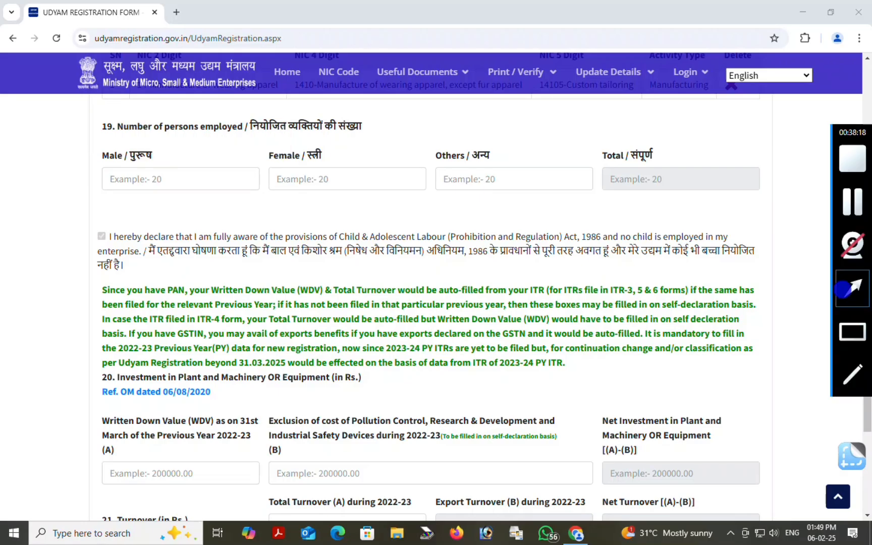
drag(225, 243, 202, 184)
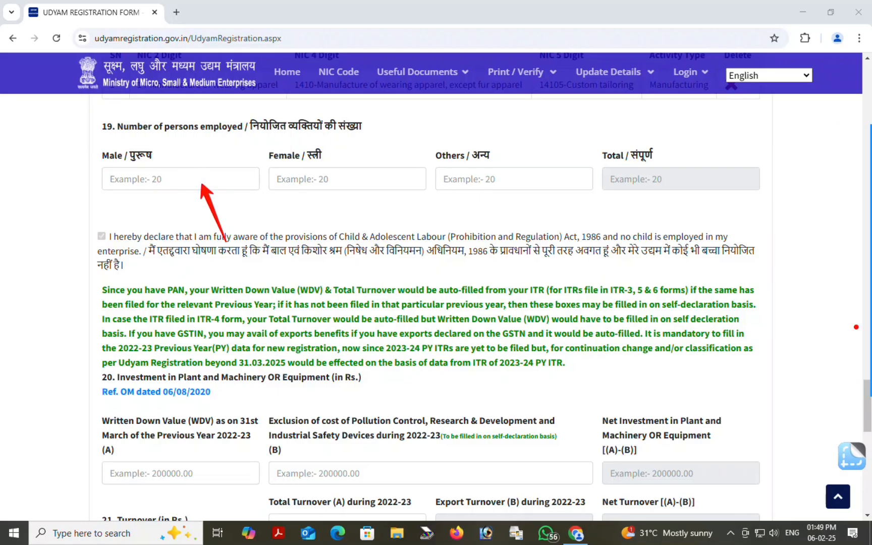
click(193, 173)
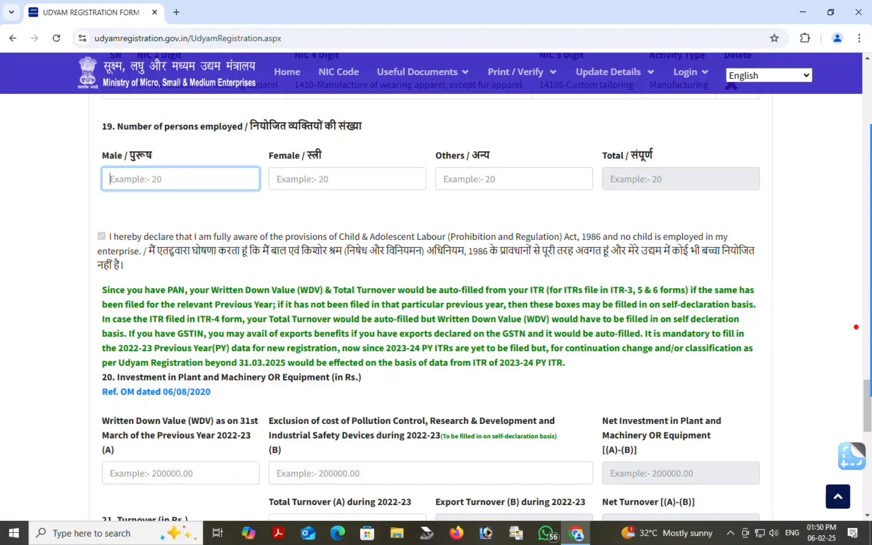
text(0)
click(274, 170)
text(2)
click(474, 181)
text(0)
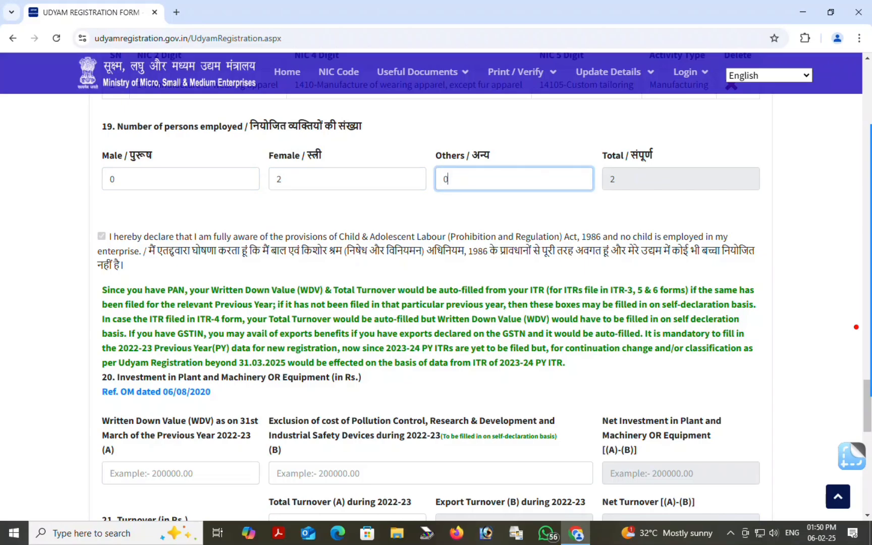
click(469, 199)
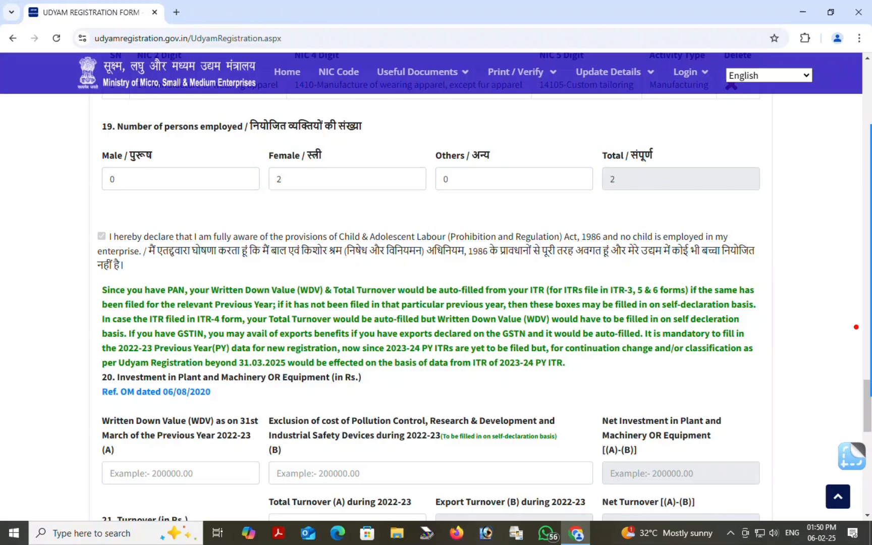
Set the written down value to 50000 and the exclusion cost to 0
scroll(856, 327, down, 5)
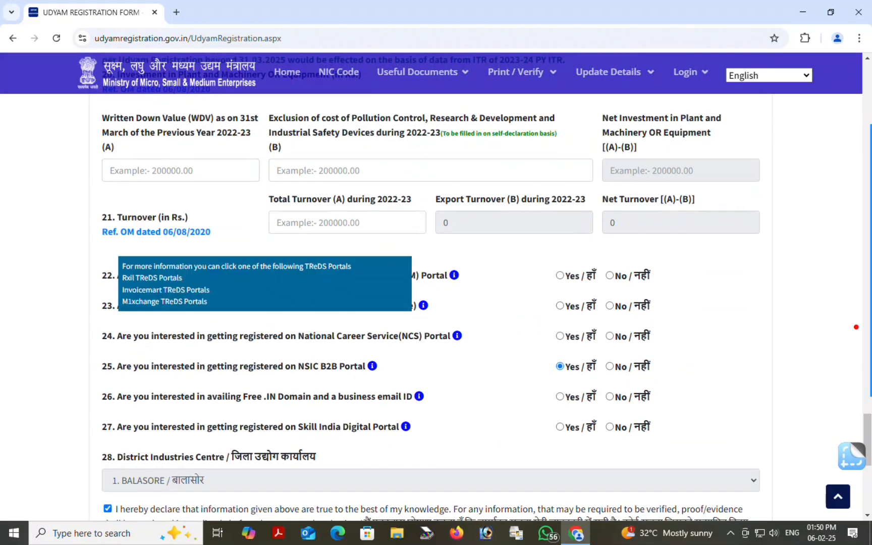
scroll(415, 275, up, 1)
click(852, 332)
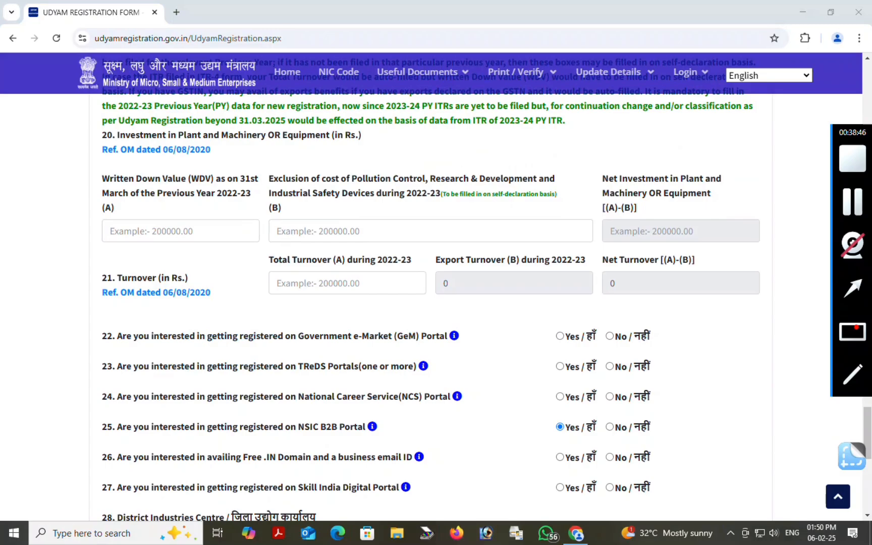
mouse_move(68, 170)
mouse_down()
mouse_move(278, 257)
mouse_move(277, 249)
mouse_up()
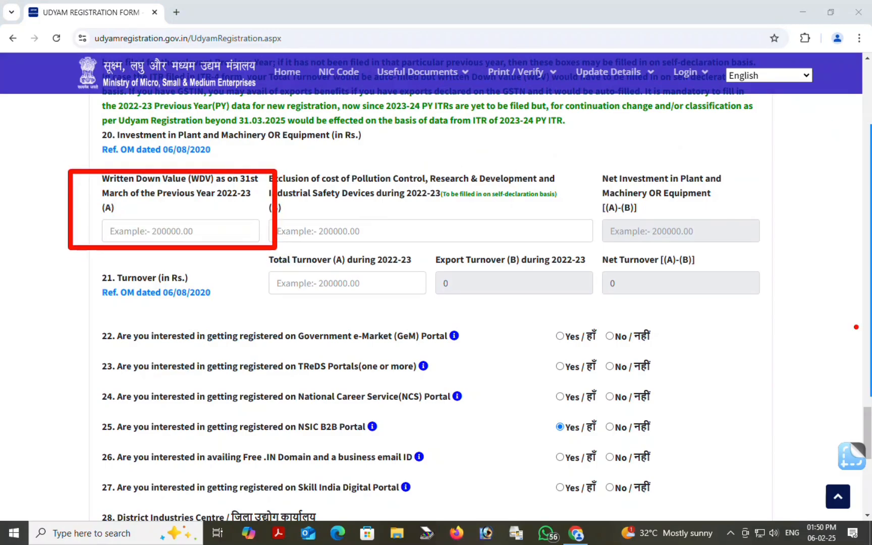
click(189, 231)
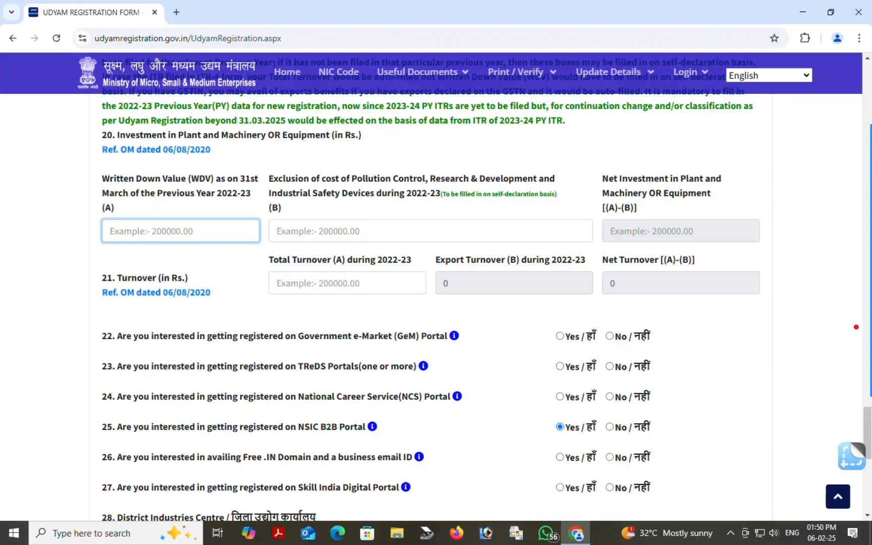
text(5000)
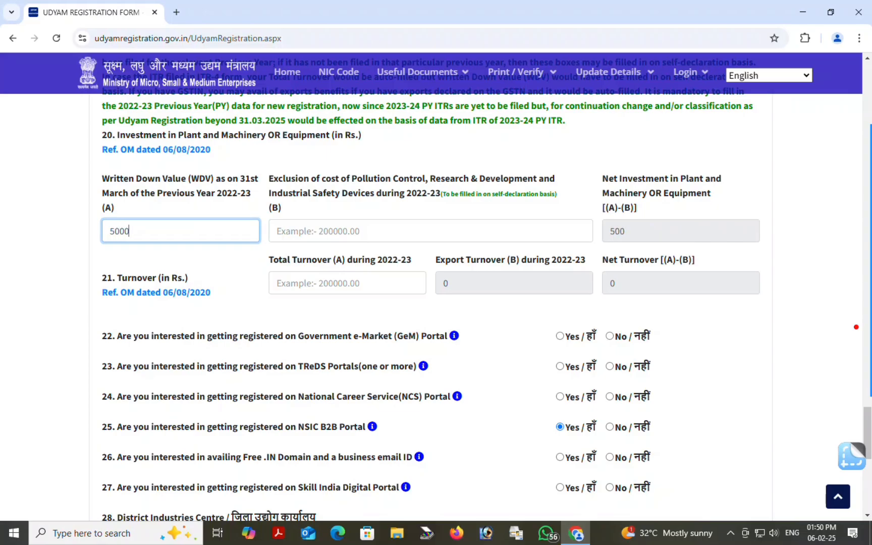
text(0)
click(857, 327)
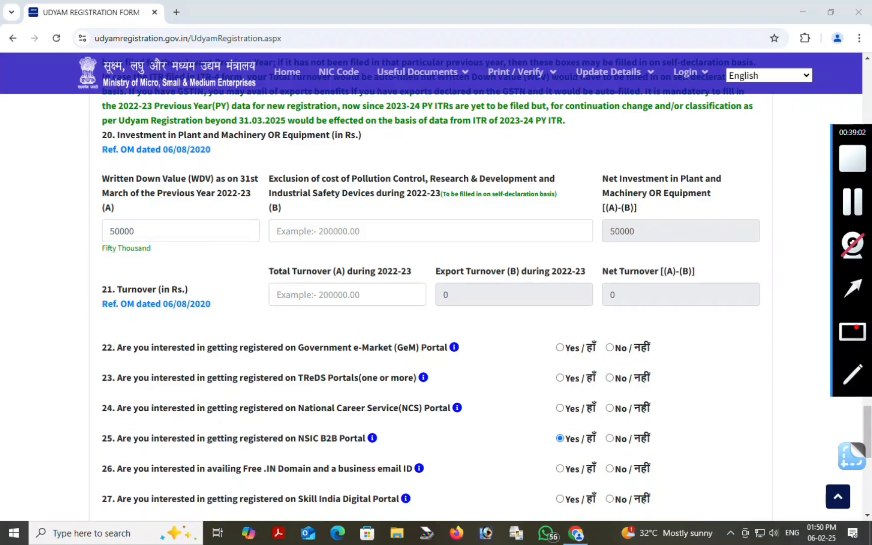
mouse_move(261, 151)
mouse_down()
mouse_move(511, 245)
mouse_move(534, 239)
mouse_up()
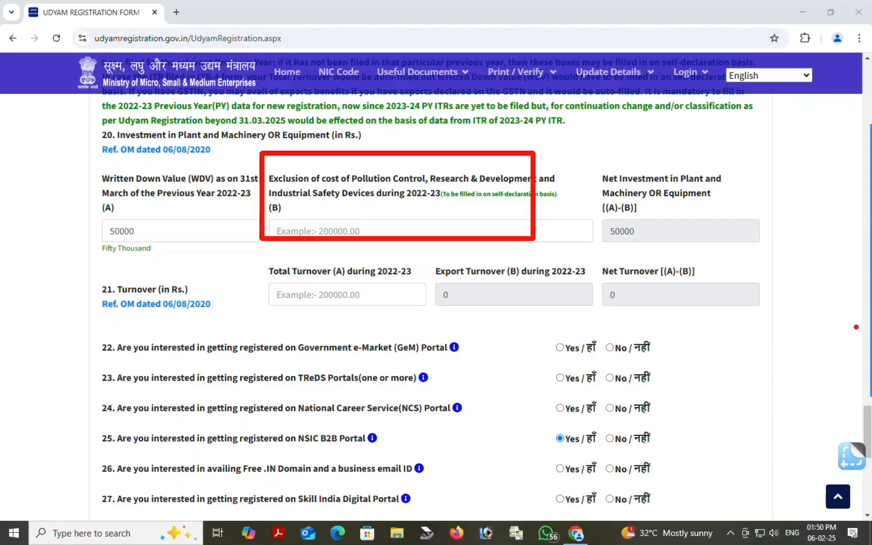
key(Escape)
text(0)
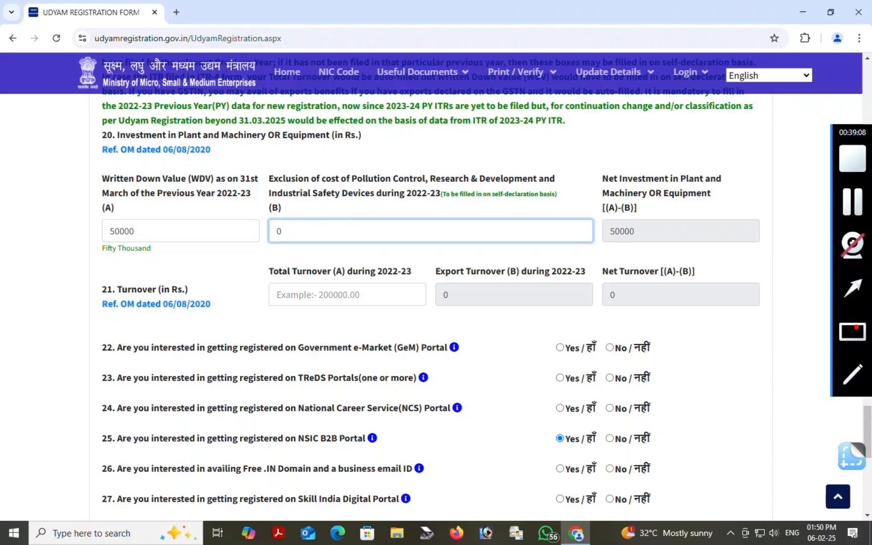
Enter 50000 as total turnover for 2022-23, giving net turnover 50000
click(852, 332)
drag(605, 162, 742, 241)
click(741, 241)
click(852, 331)
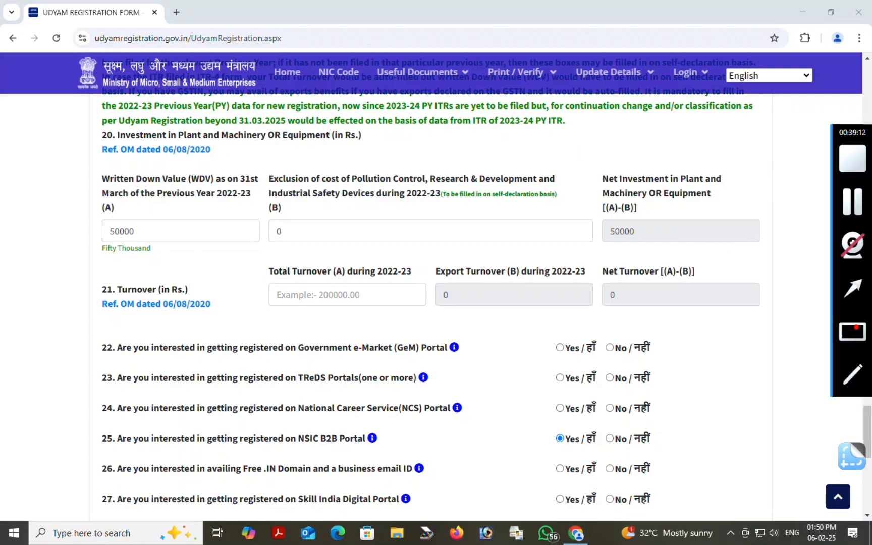
mouse_move(596, 156)
mouse_down()
mouse_move(636, 247)
mouse_move(735, 248)
mouse_up()
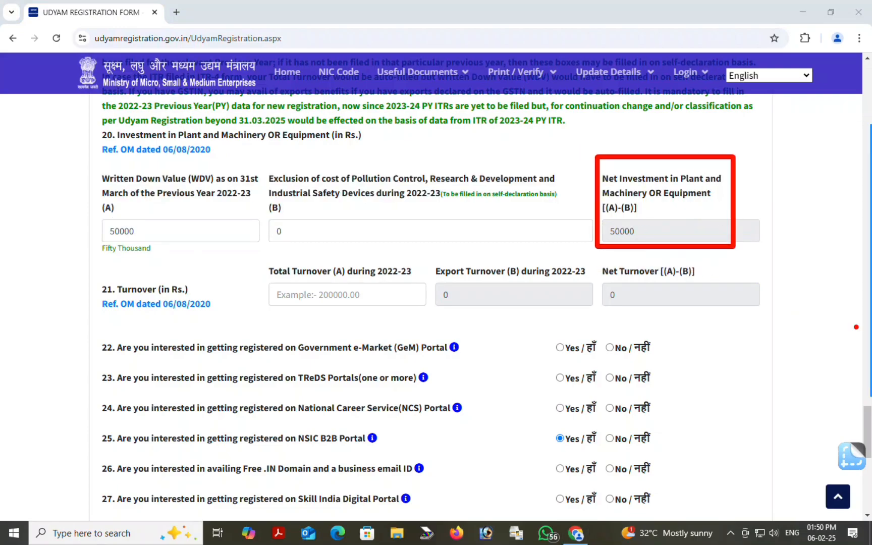
mouse_move(856, 327)
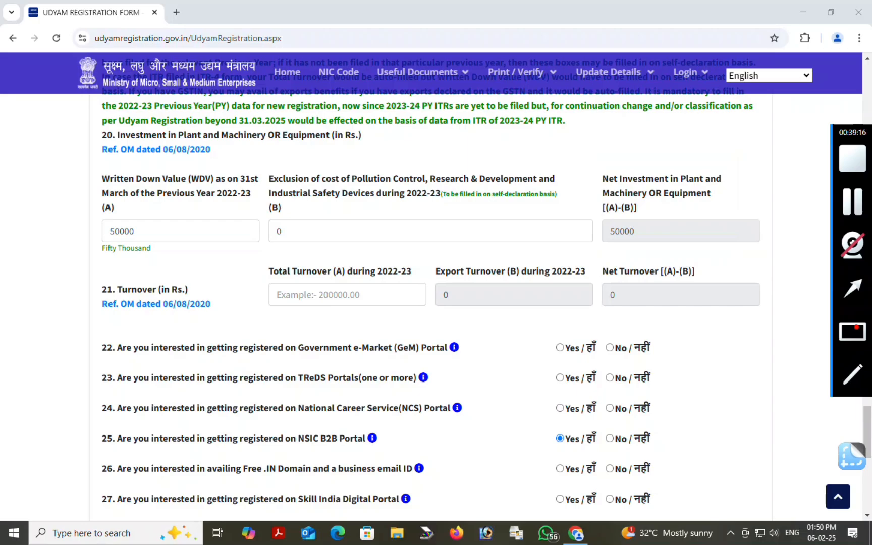
mouse_move(237, 242)
mouse_down()
mouse_move(389, 320)
mouse_move(442, 321)
mouse_up()
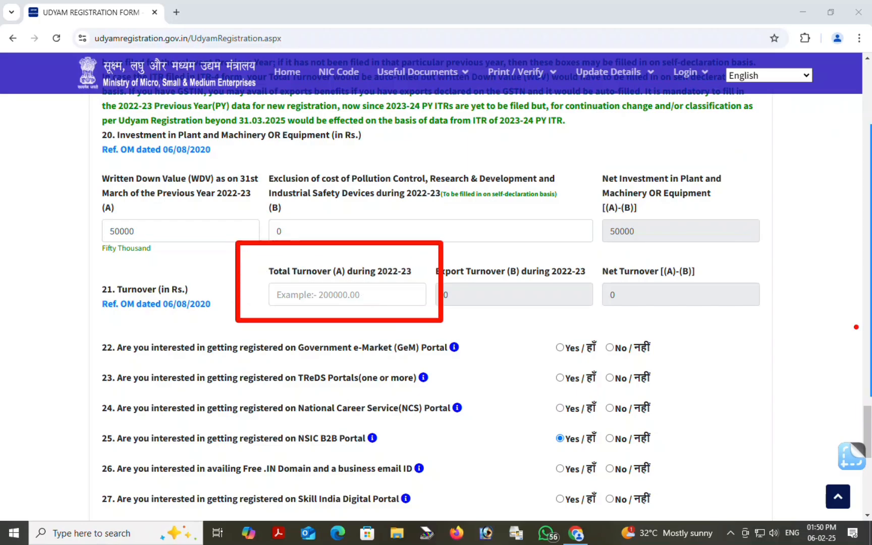
click(348, 289)
text(50000)
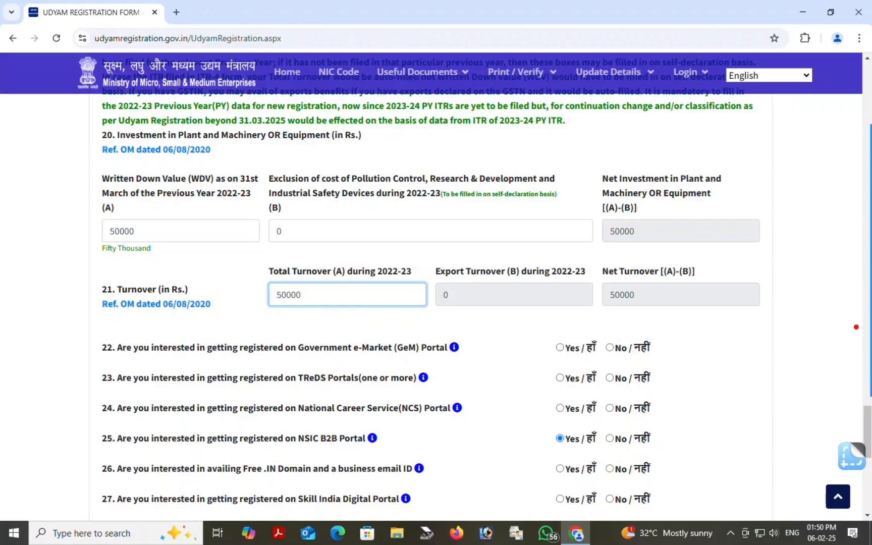
click(376, 325)
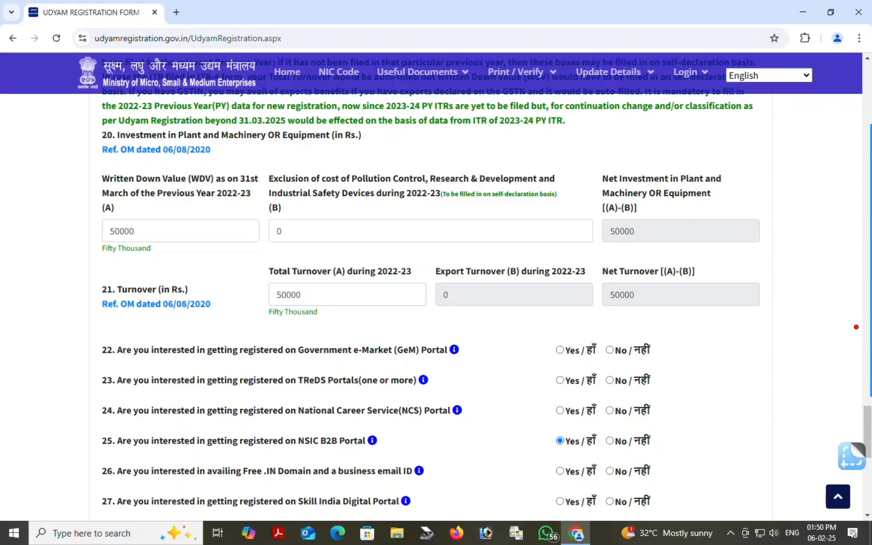
scroll(436, 303, down, 3)
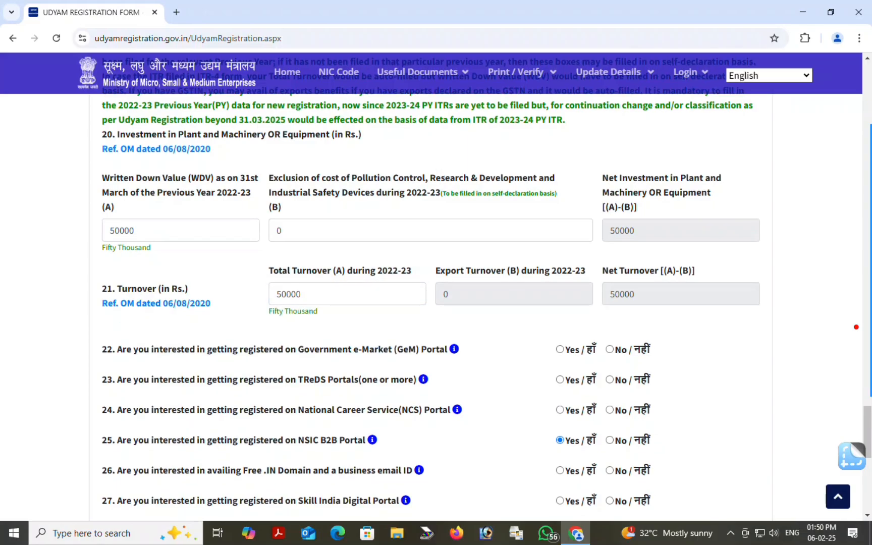
Answer No for GeM, TReDS, NCS, NSIC B2B, free .IN domain and Skill India questions
scroll(436, 286, down, 1)
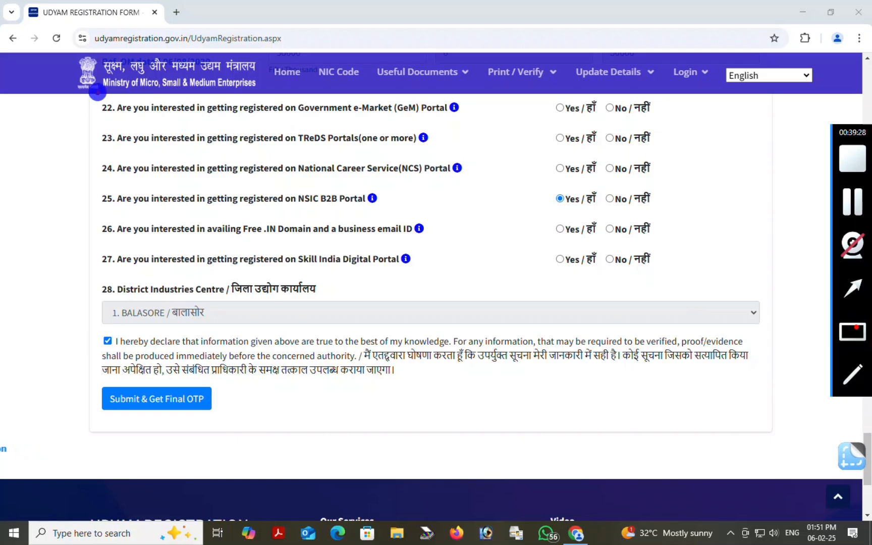
mouse_move(97, 92)
mouse_down()
mouse_move(409, 274)
mouse_move(667, 312)
mouse_move(718, 298)
mouse_up()
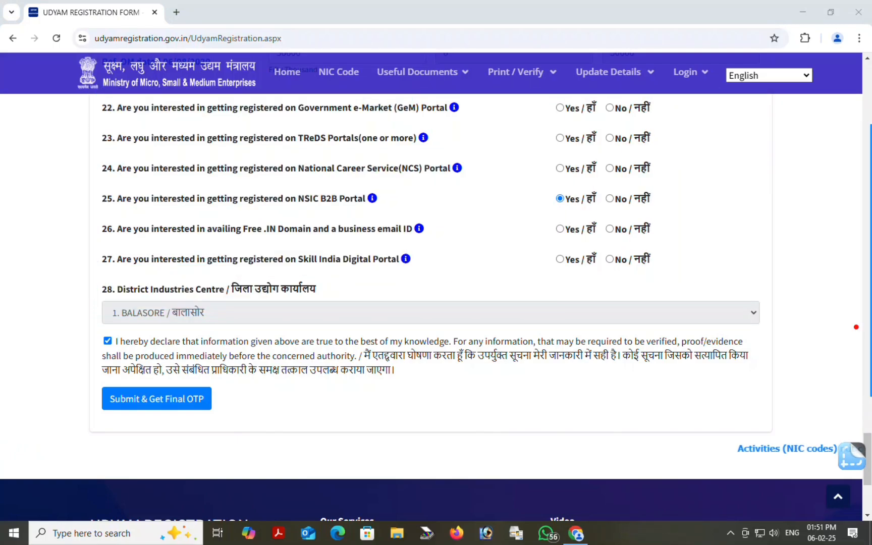
click(610, 108)
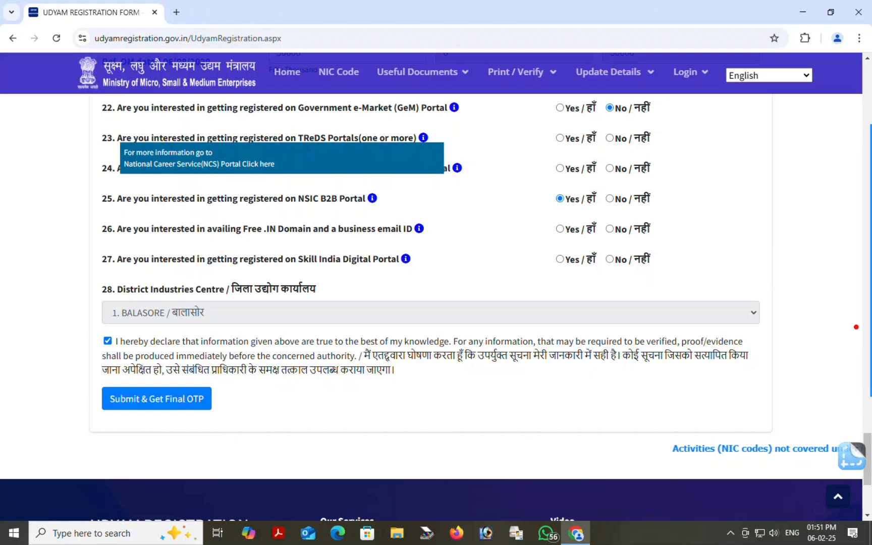
click(610, 138)
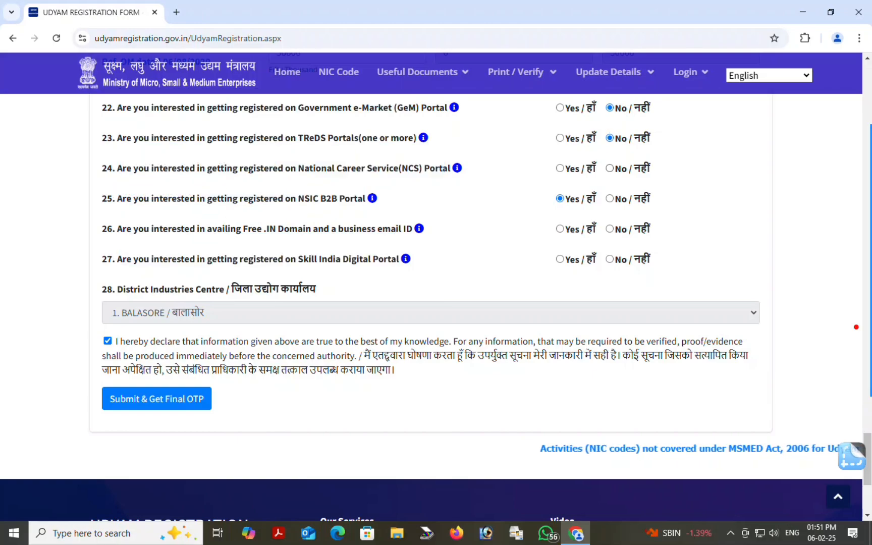
click(609, 168)
click(610, 199)
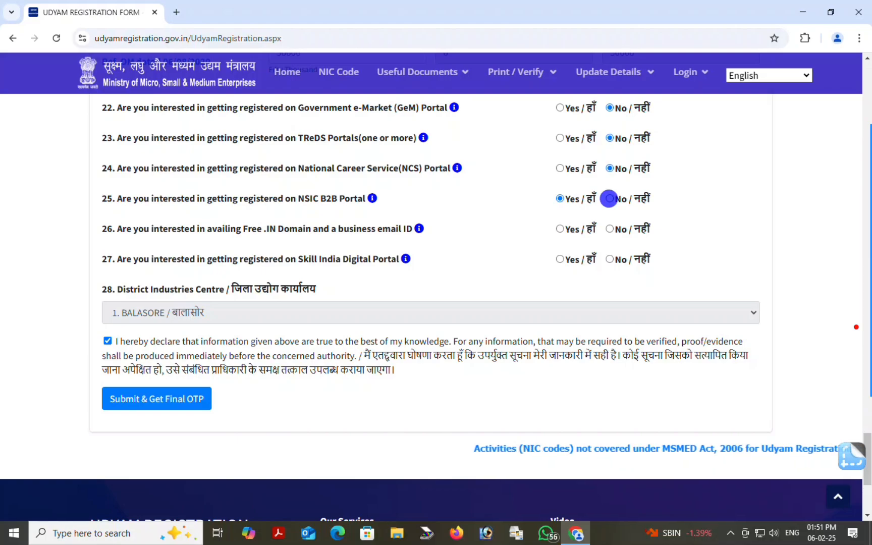
click(610, 229)
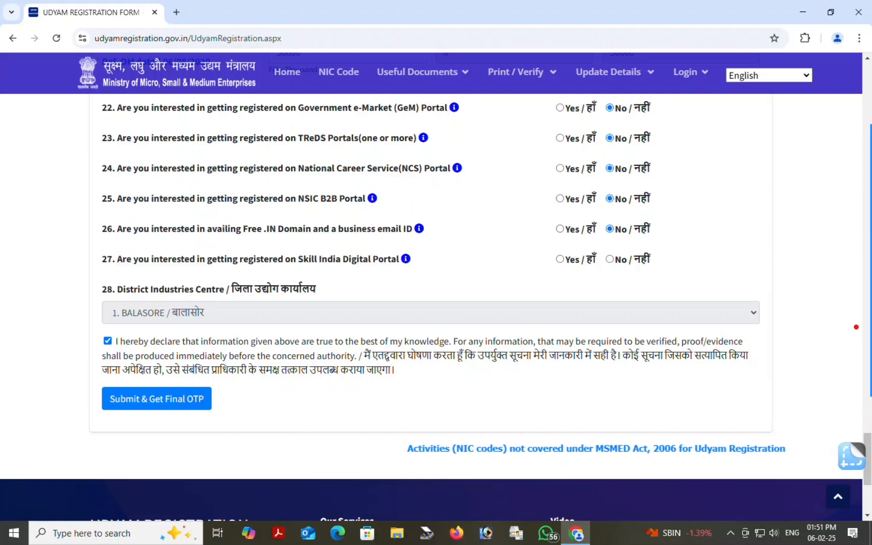
click(610, 259)
mouse_move(856, 326)
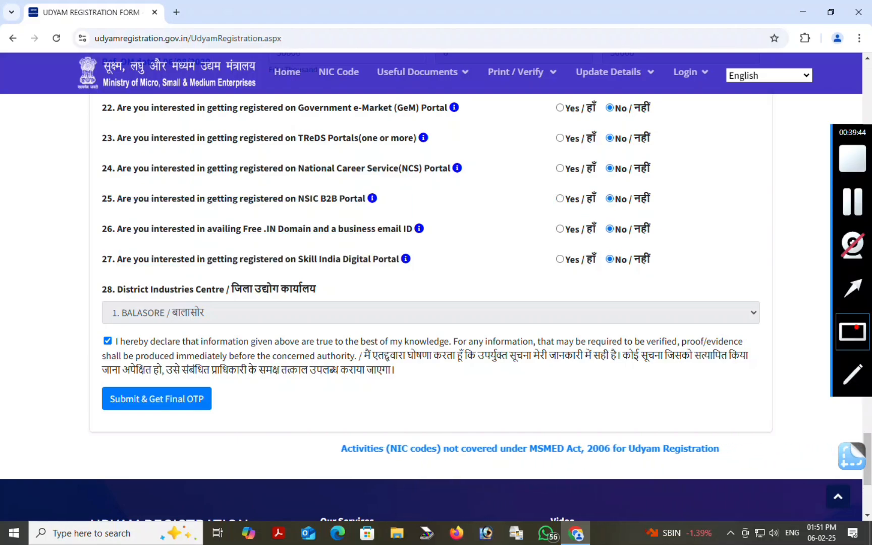
drag(208, 429, 176, 413)
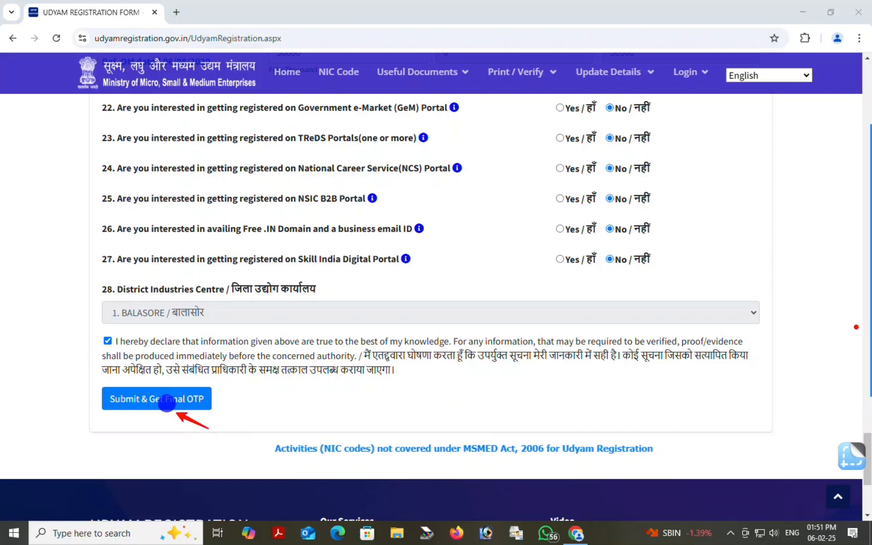
key(Escape)
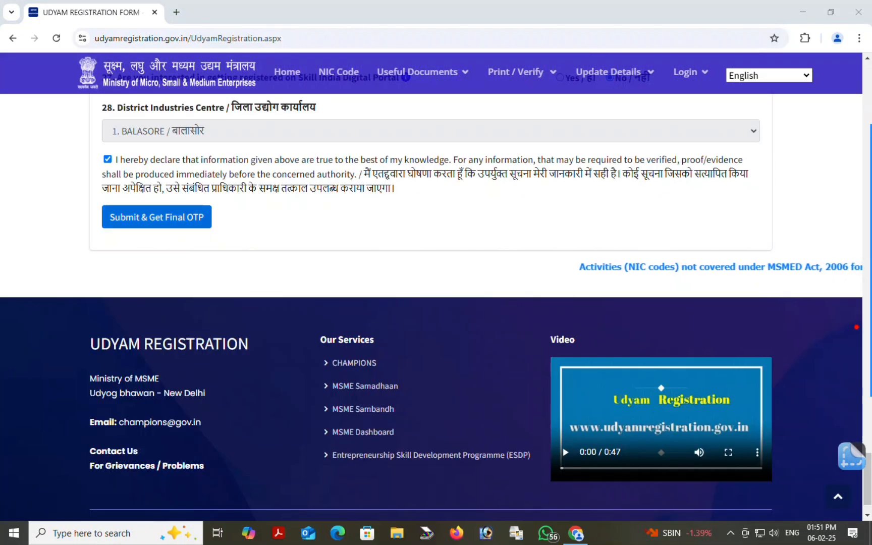
Request the final OTP, then enter the captcha code and the OTP received on the mobile
click(156, 217)
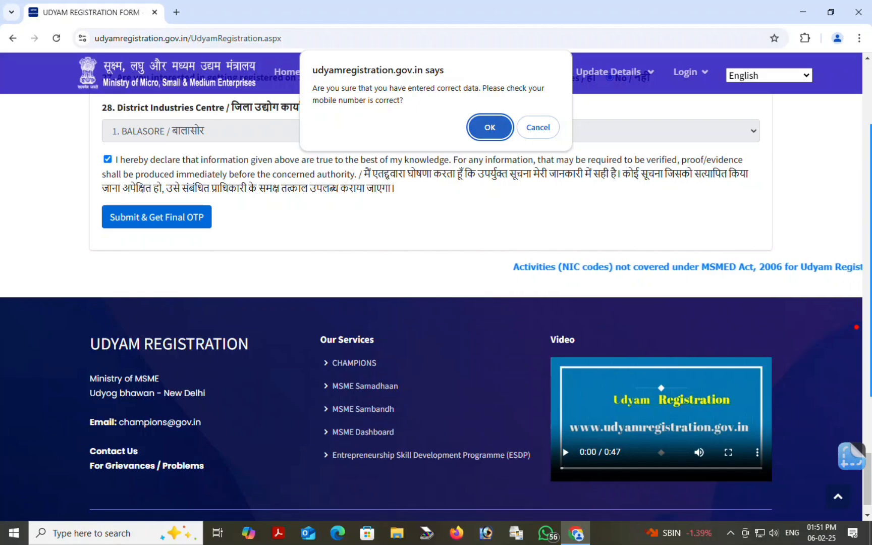
key(Return)
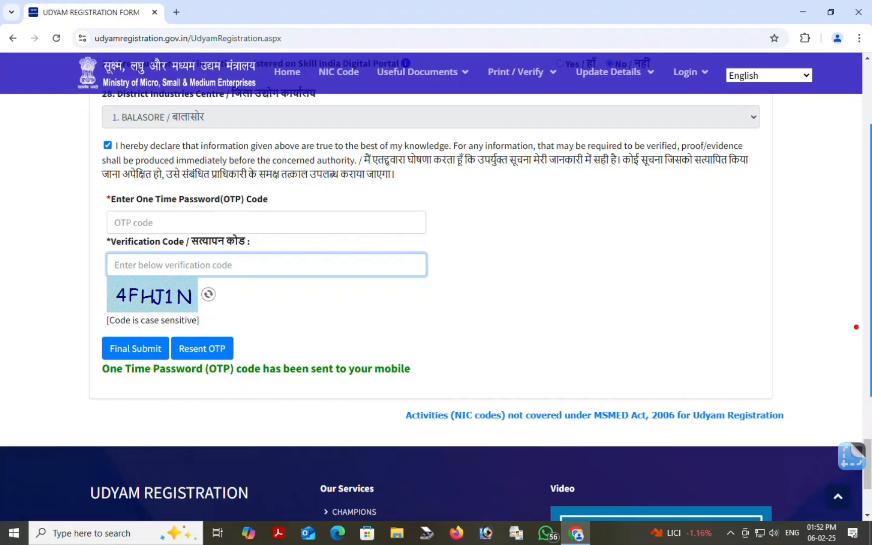
text(4F)
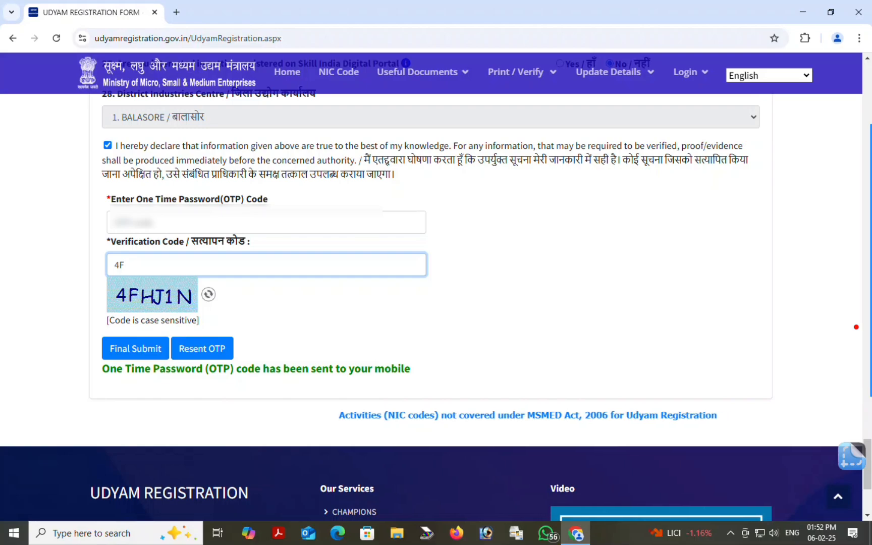
text(HJ1)
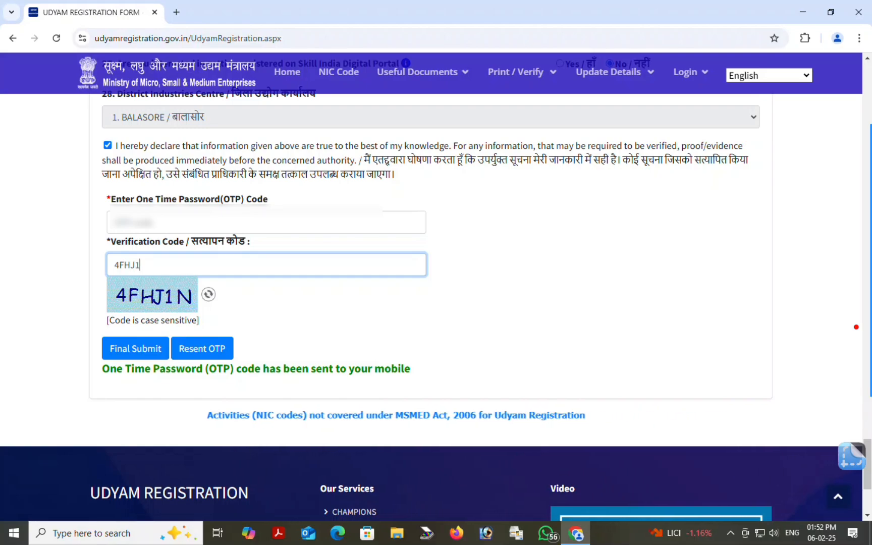
text(N)
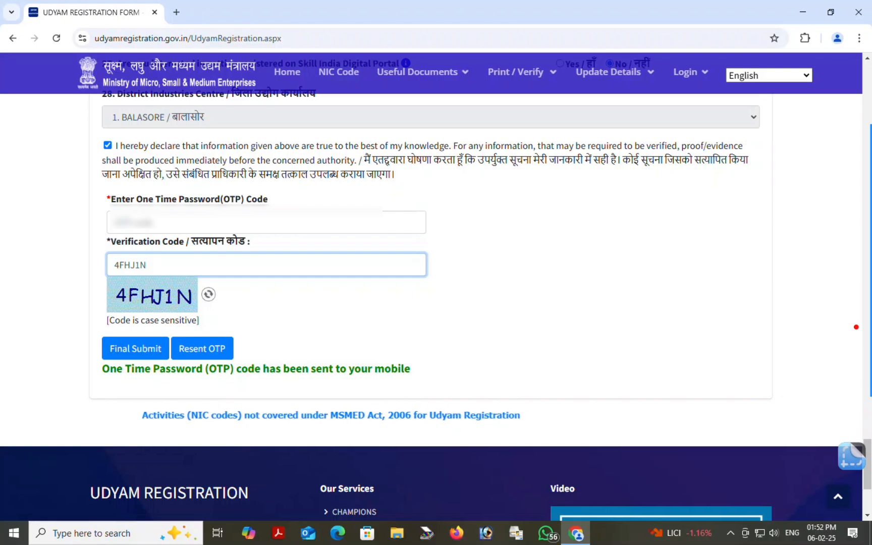
click(157, 222)
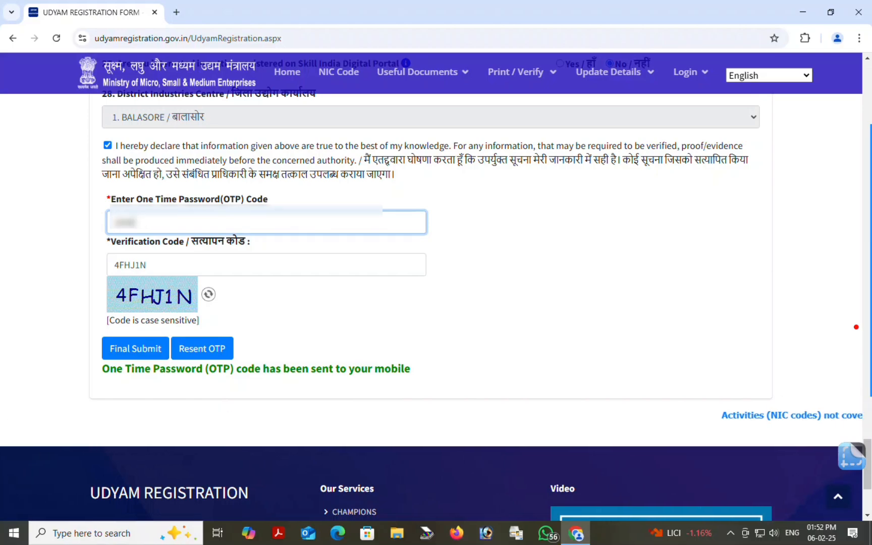
text(**)
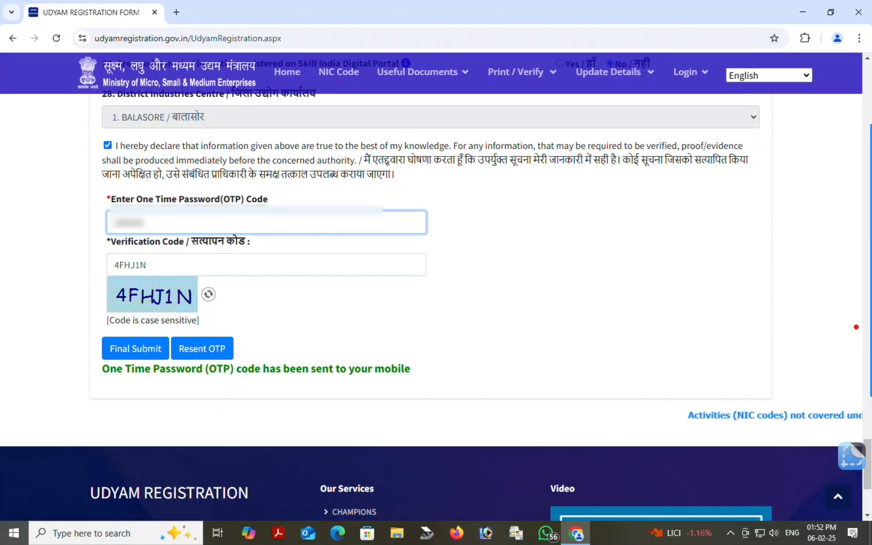
mouse_move(858, 247)
drag(139, 432, 129, 359)
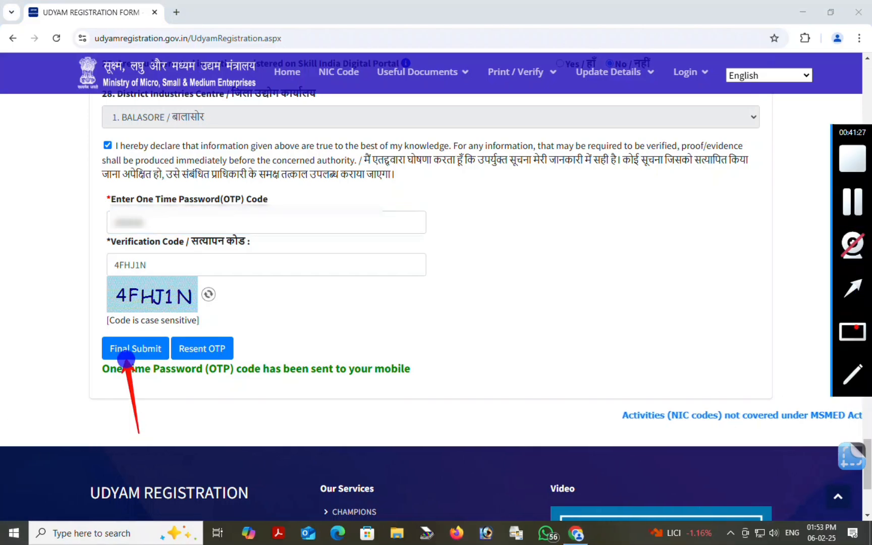
Final-submit the registration form and confirm the entered data is correct
click(139, 349)
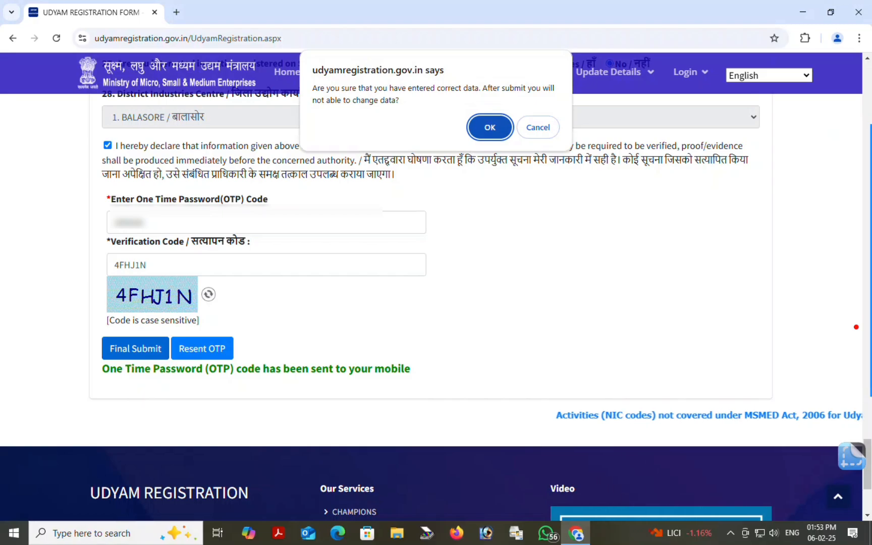
key(Return)
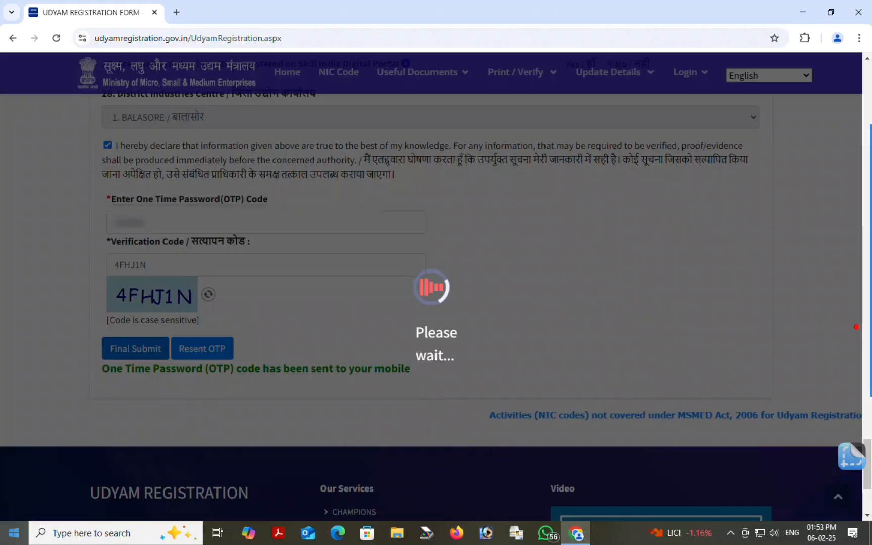
mouse_move(856, 327)
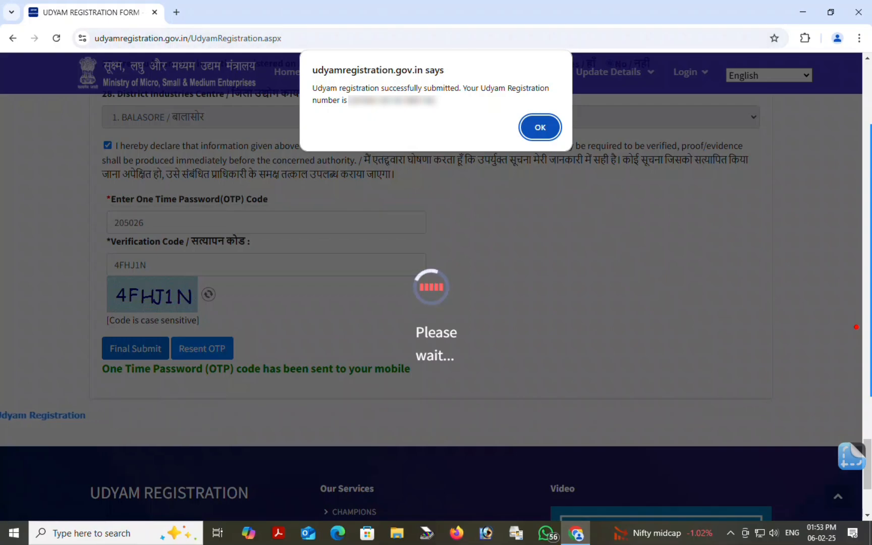
Copy the newly issued Udyam Registration Number and acknowledge the success message
drag(347, 96, 434, 98)
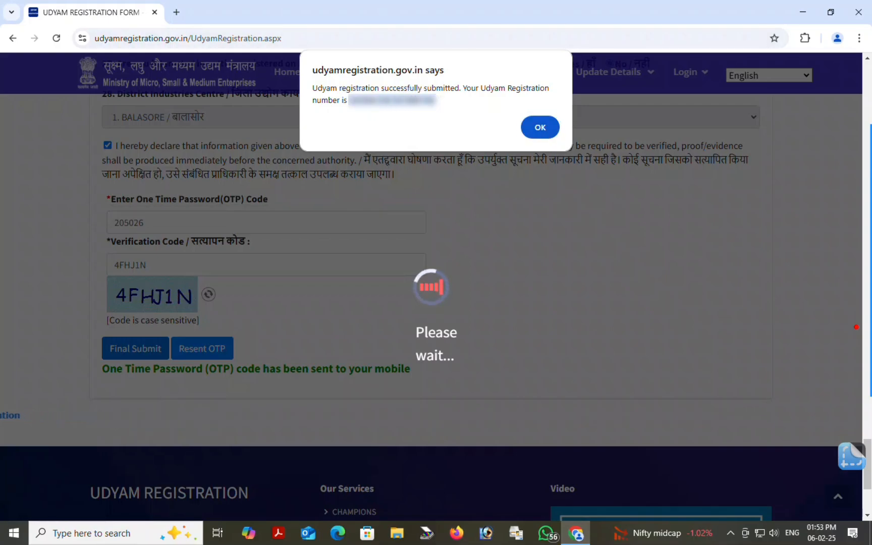
right_click(408, 100)
click(435, 110)
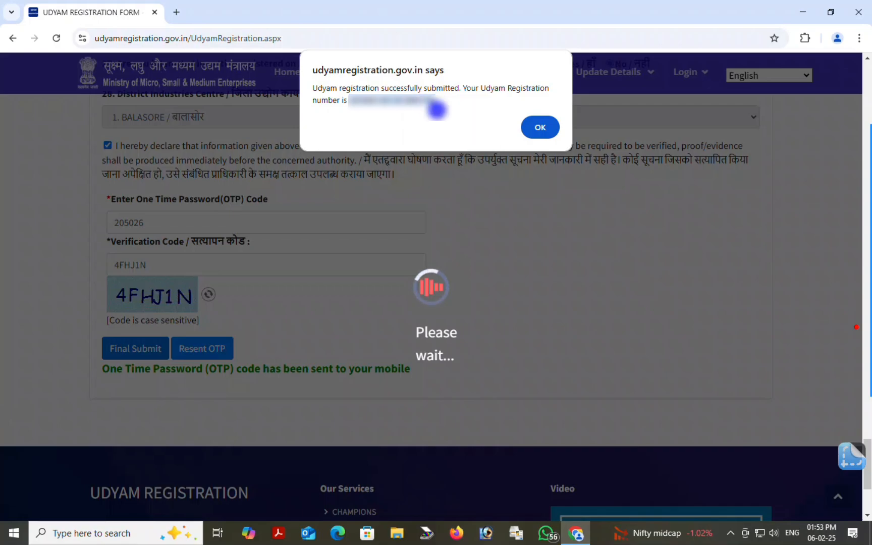
click(540, 127)
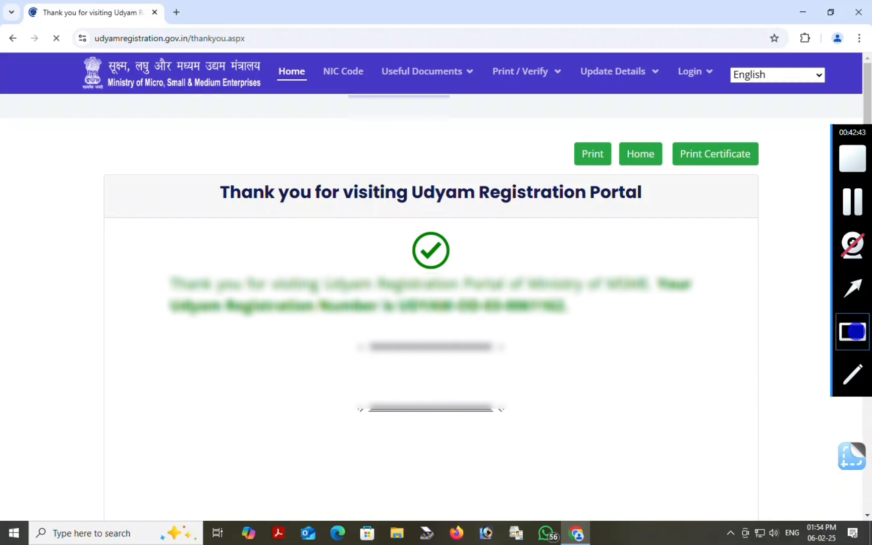
drag(145, 235, 716, 348)
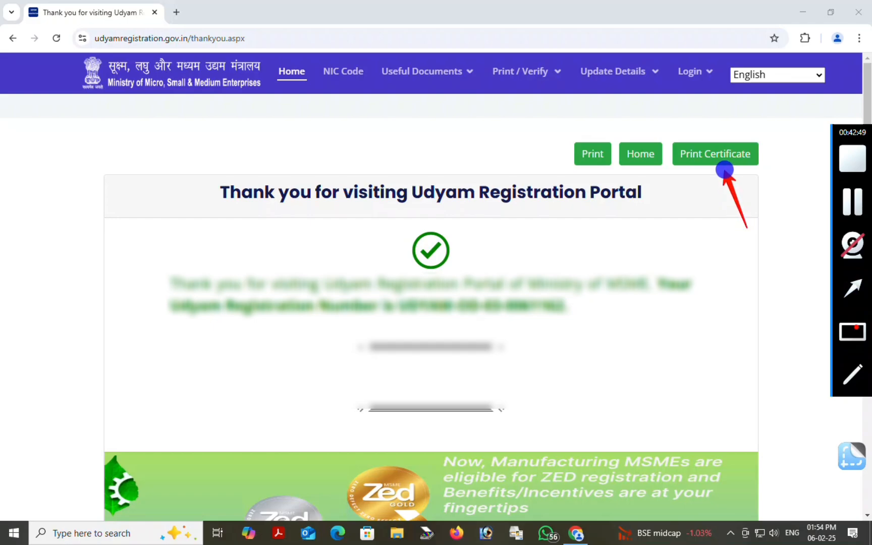
drag(725, 170, 723, 166)
On the Print Certificate login, paste the registration number and enter the registered mobile number
click(705, 154)
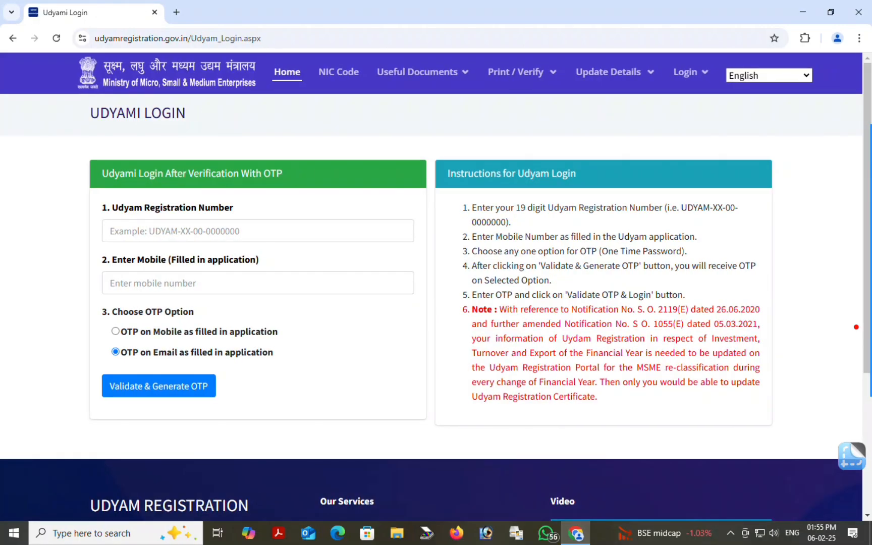
click(852, 288)
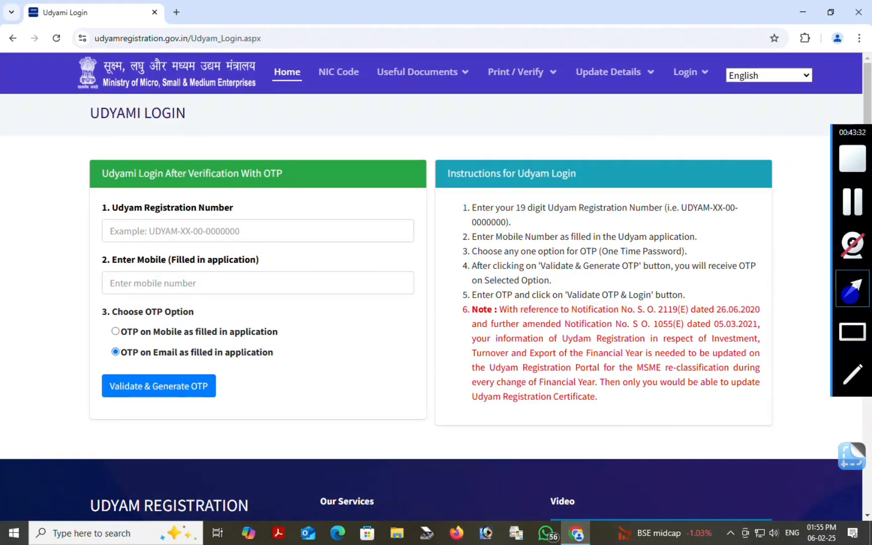
drag(243, 323, 222, 245)
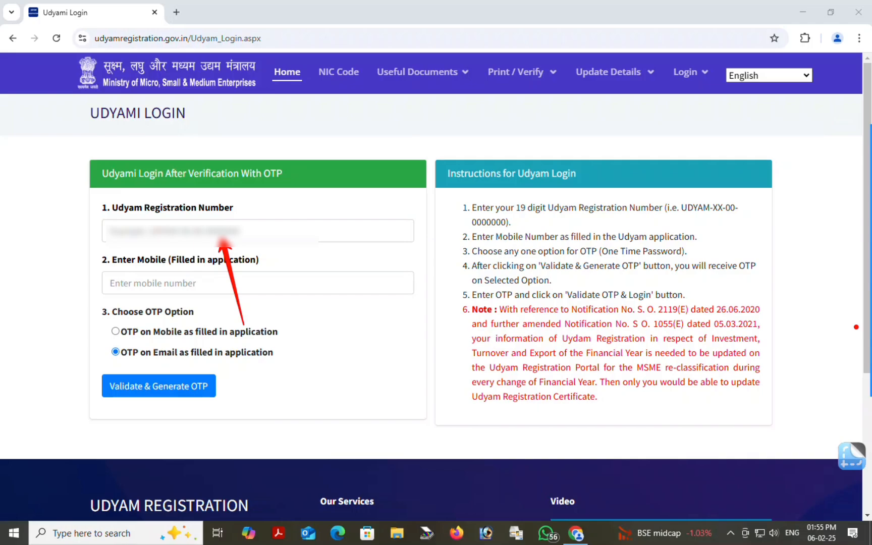
right_click(217, 227)
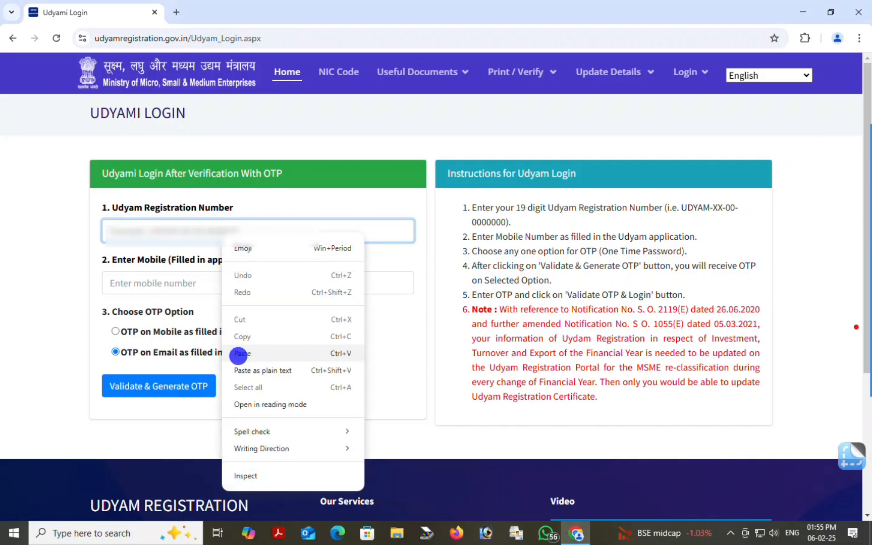
click(236, 352)
mouse_move(856, 327)
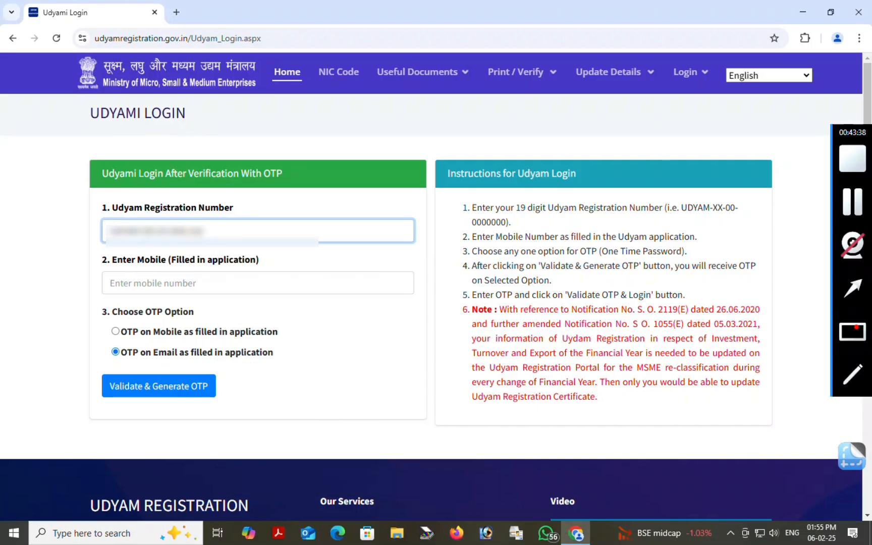
click(853, 286)
drag(278, 313, 222, 281)
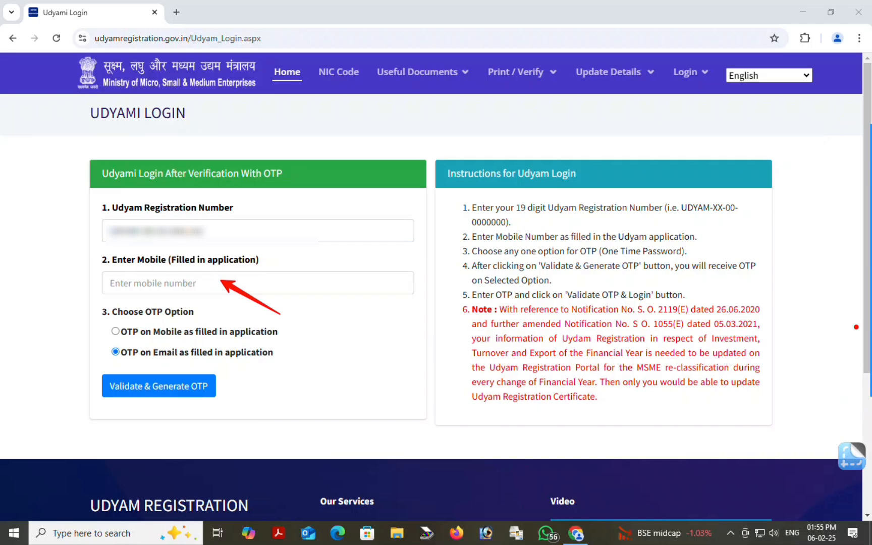
click(170, 281)
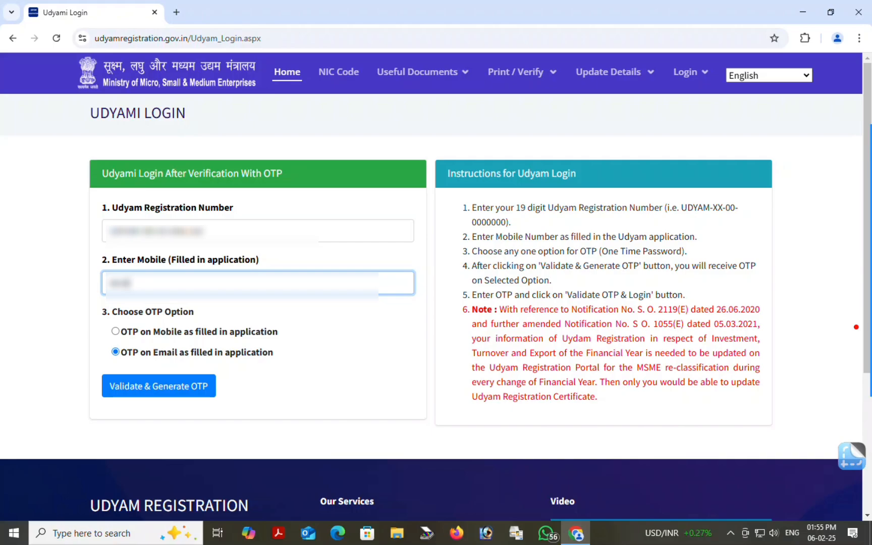
Generate a mobile OTP, enter it and log in to the registration dashboard
mouse_move(855, 327)
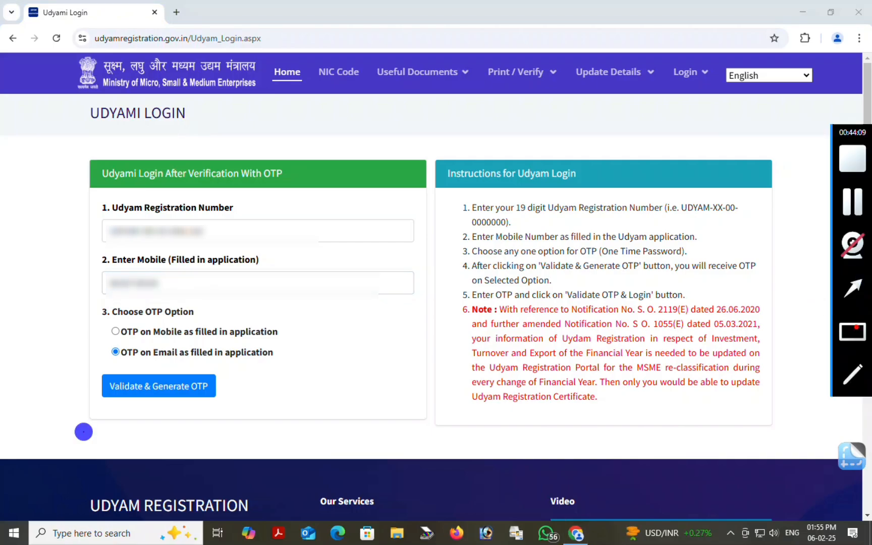
drag(83, 431, 121, 354)
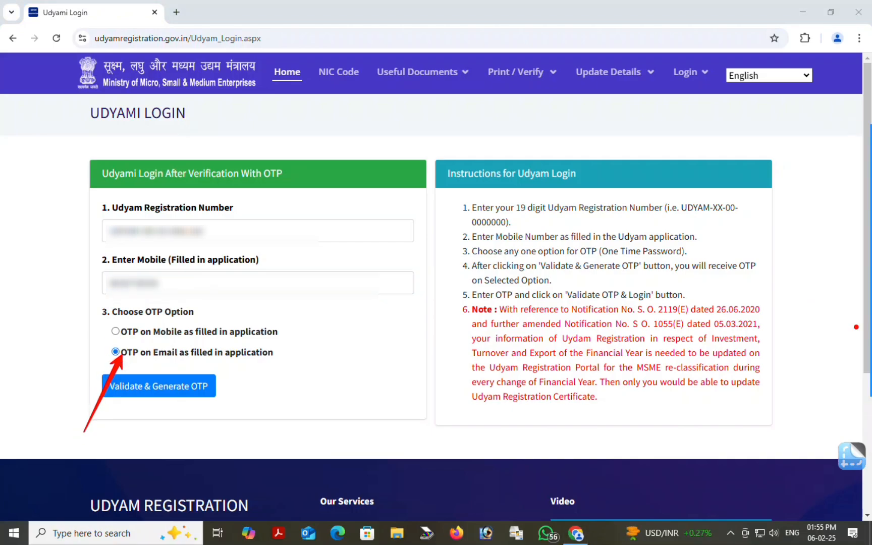
click(115, 331)
click(159, 389)
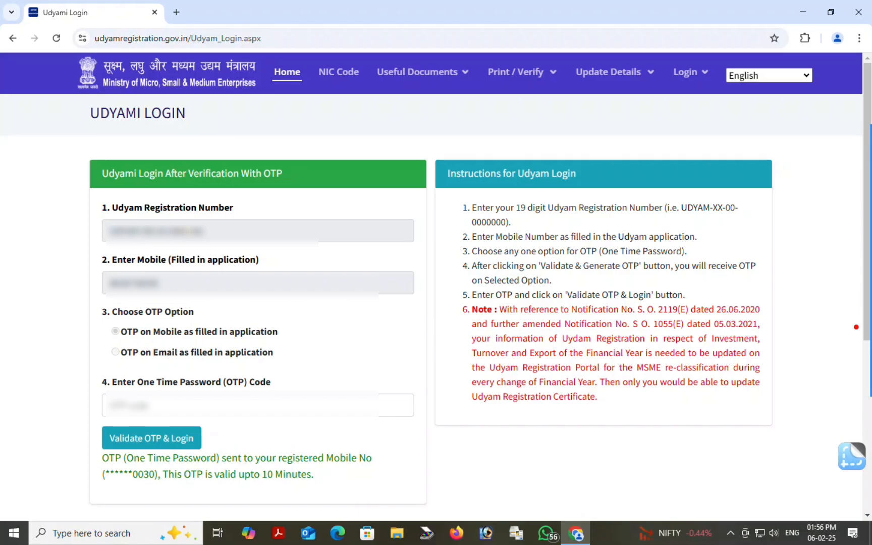
click(242, 405)
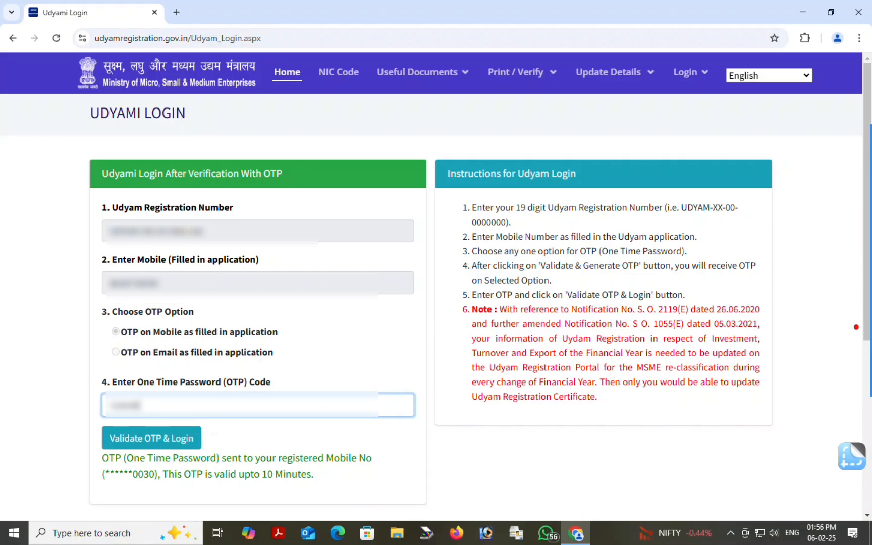
click(151, 438)
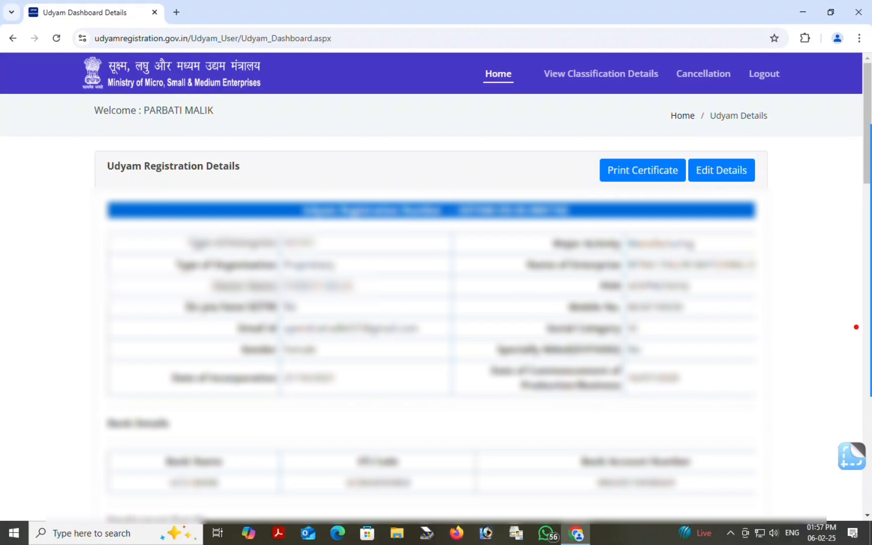
Open the Udyam Registration Certificate from the dashboard and print it
mouse_move(854, 246)
click(851, 286)
drag(668, 209, 646, 177)
click(653, 169)
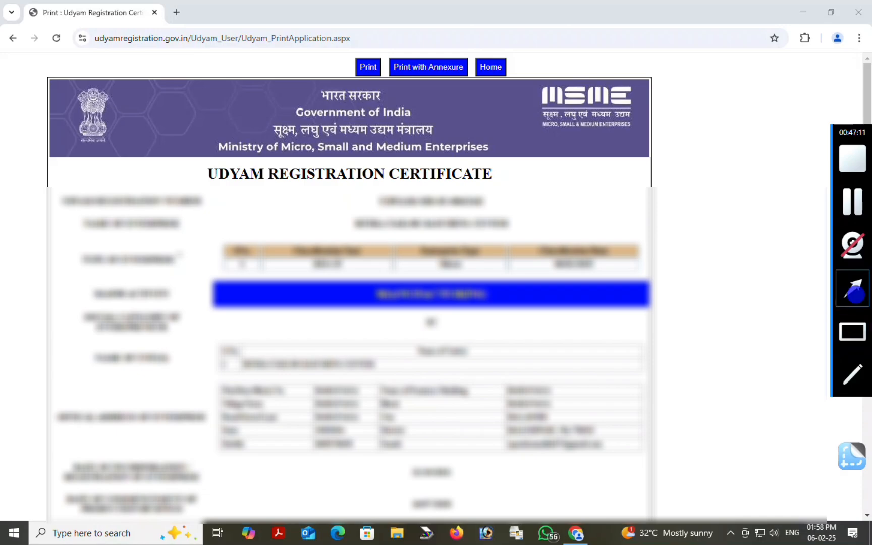
drag(443, 204, 378, 75)
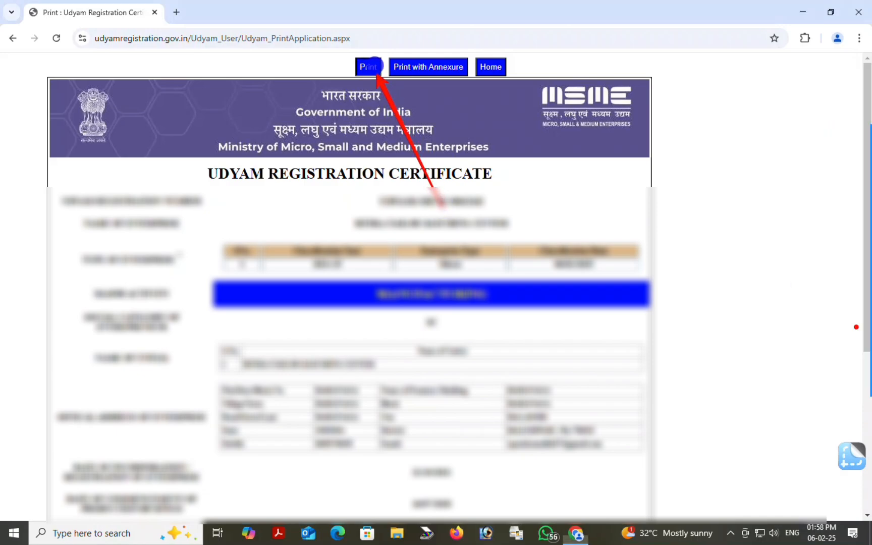
click(370, 67)
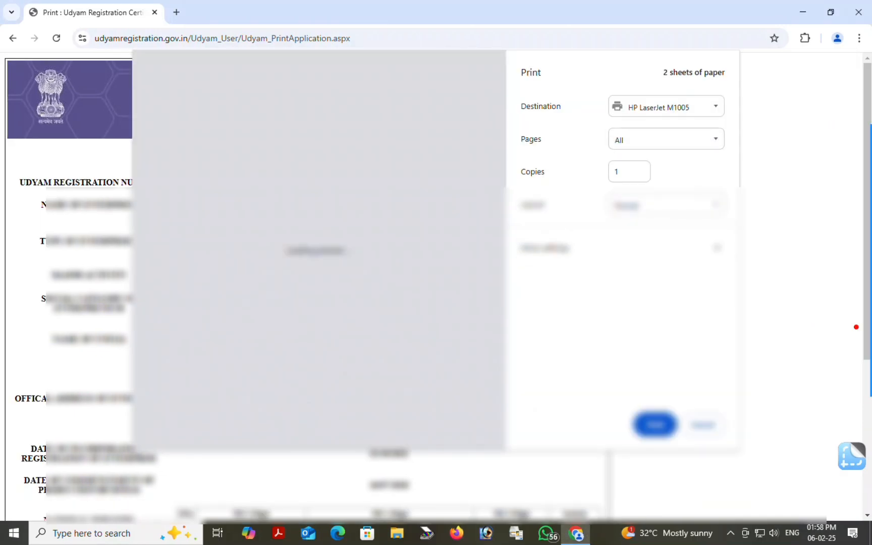